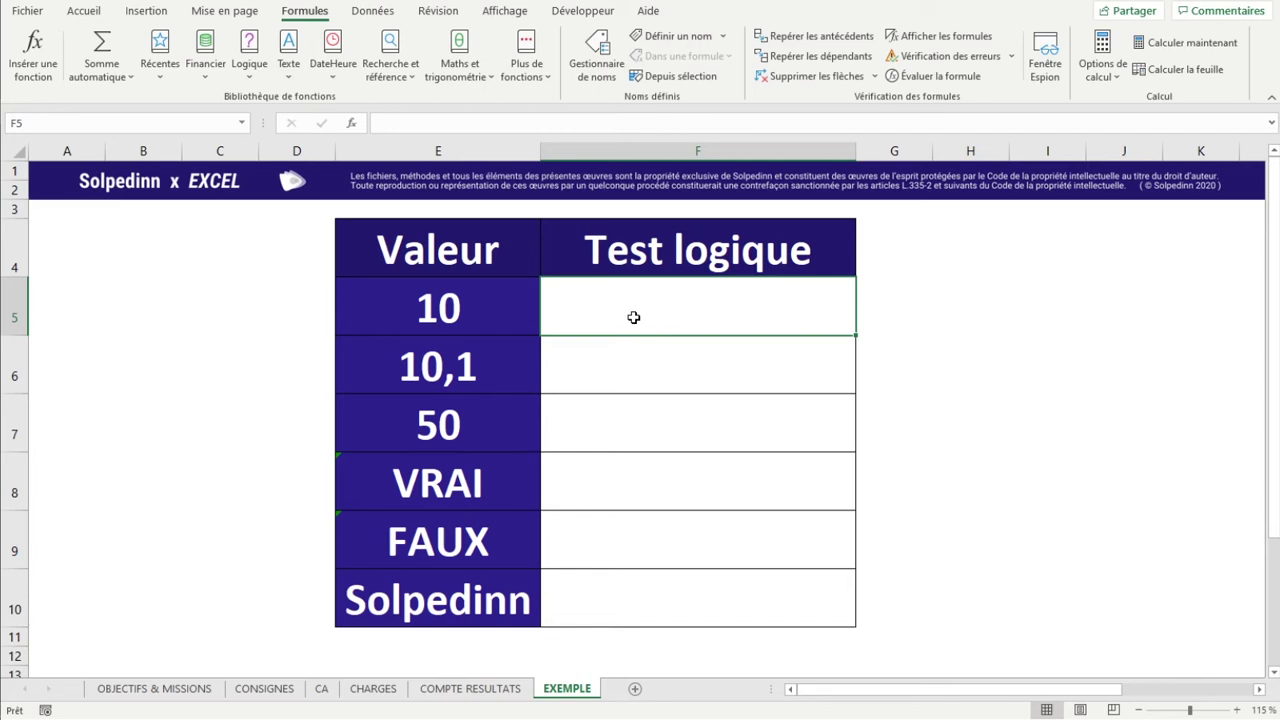
Step: In F5, enter =E5=10 so it returns VRAI for the value 10
{"action": "type", "text": "="}
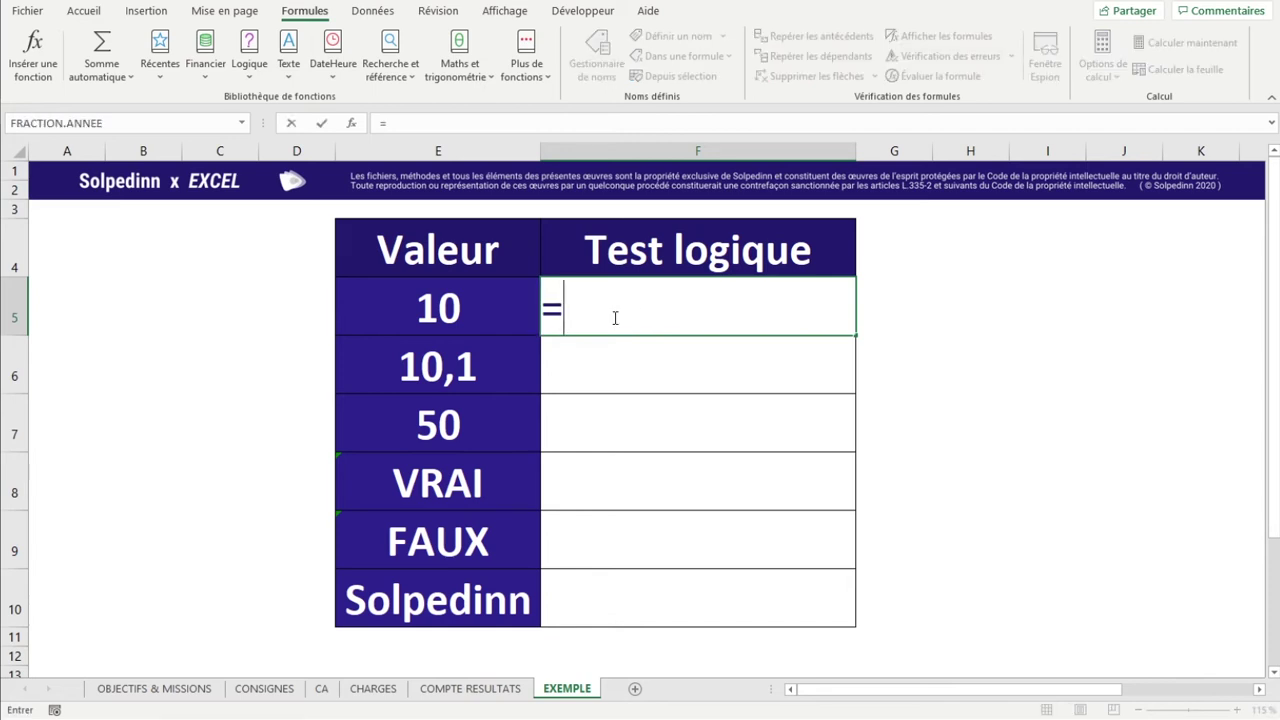
{"action": "left_click", "coordinate": [552, 307]}
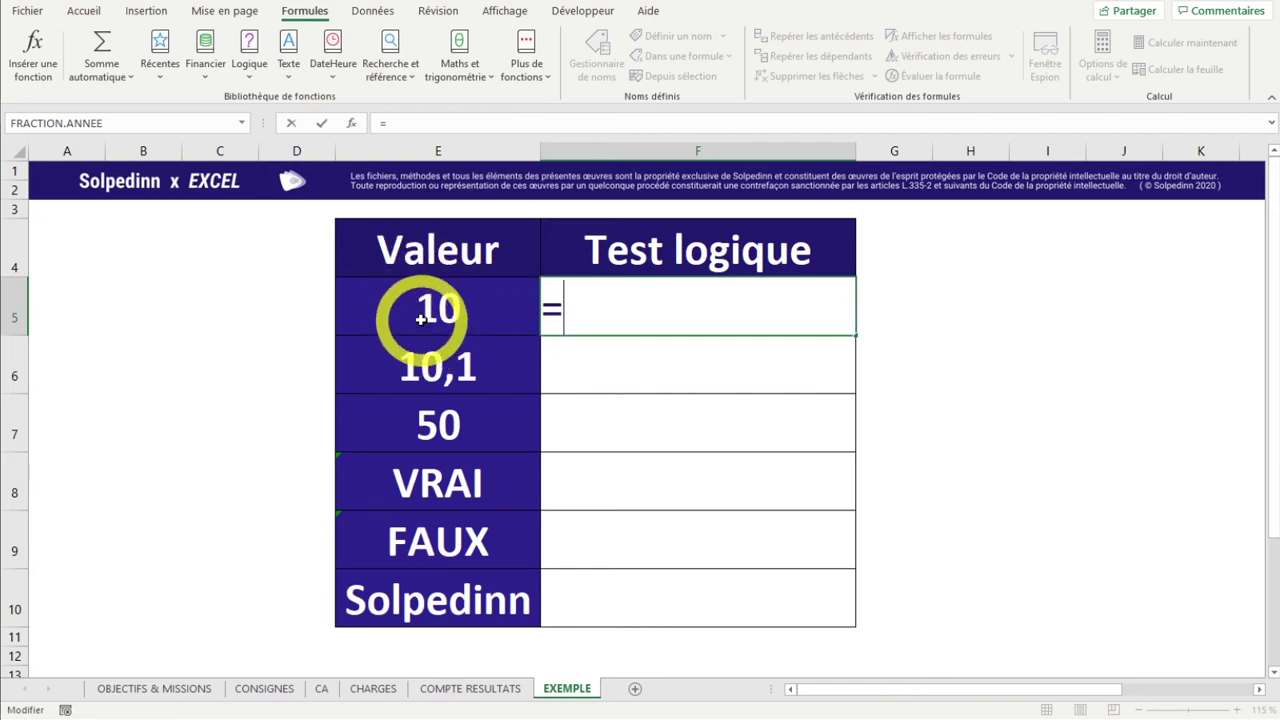
{"action": "left_click", "coordinate": [426, 309]}
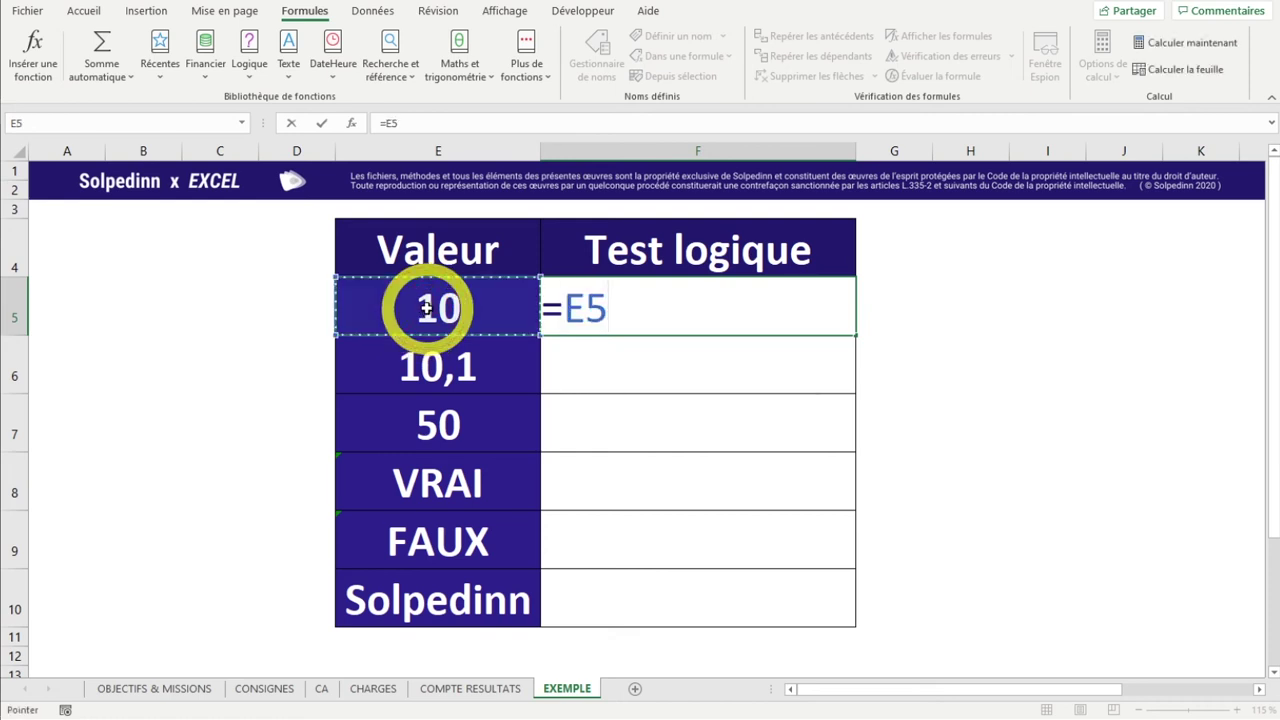
{"action": "type", "text": "="}
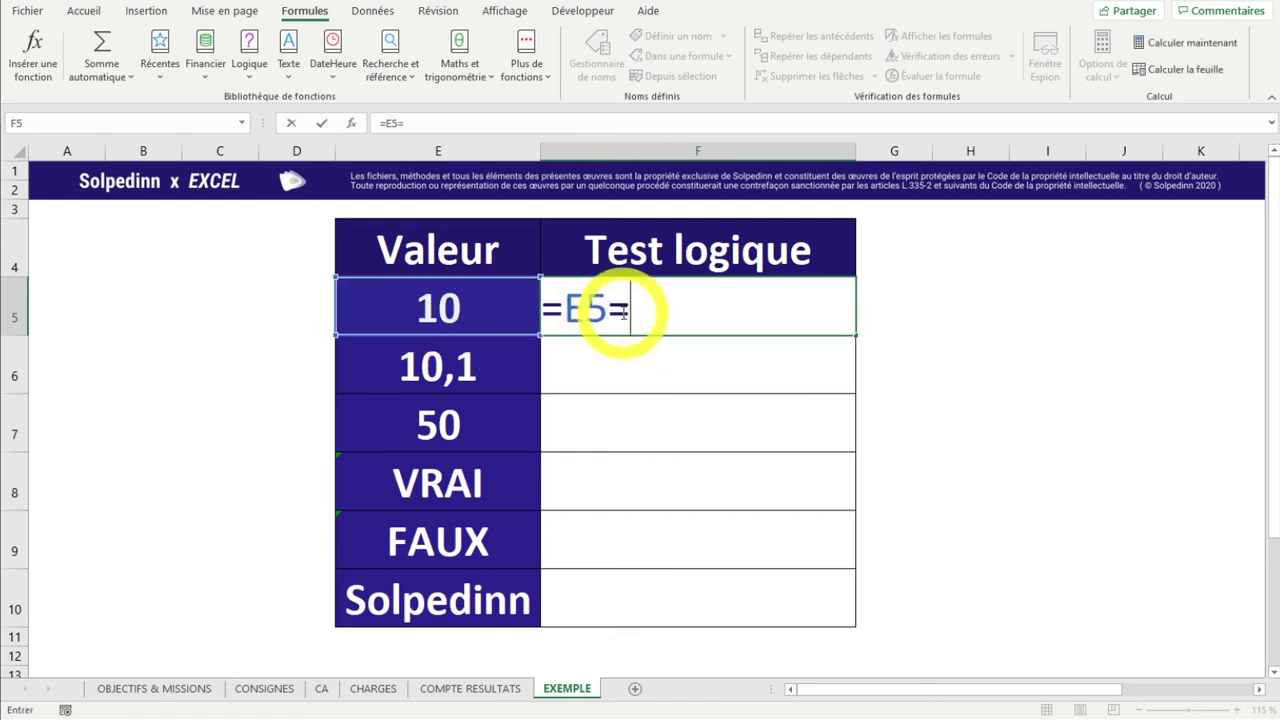
{"action": "left_click", "coordinate": [637, 313]}
{"action": "left_click", "coordinate": [648, 314]}
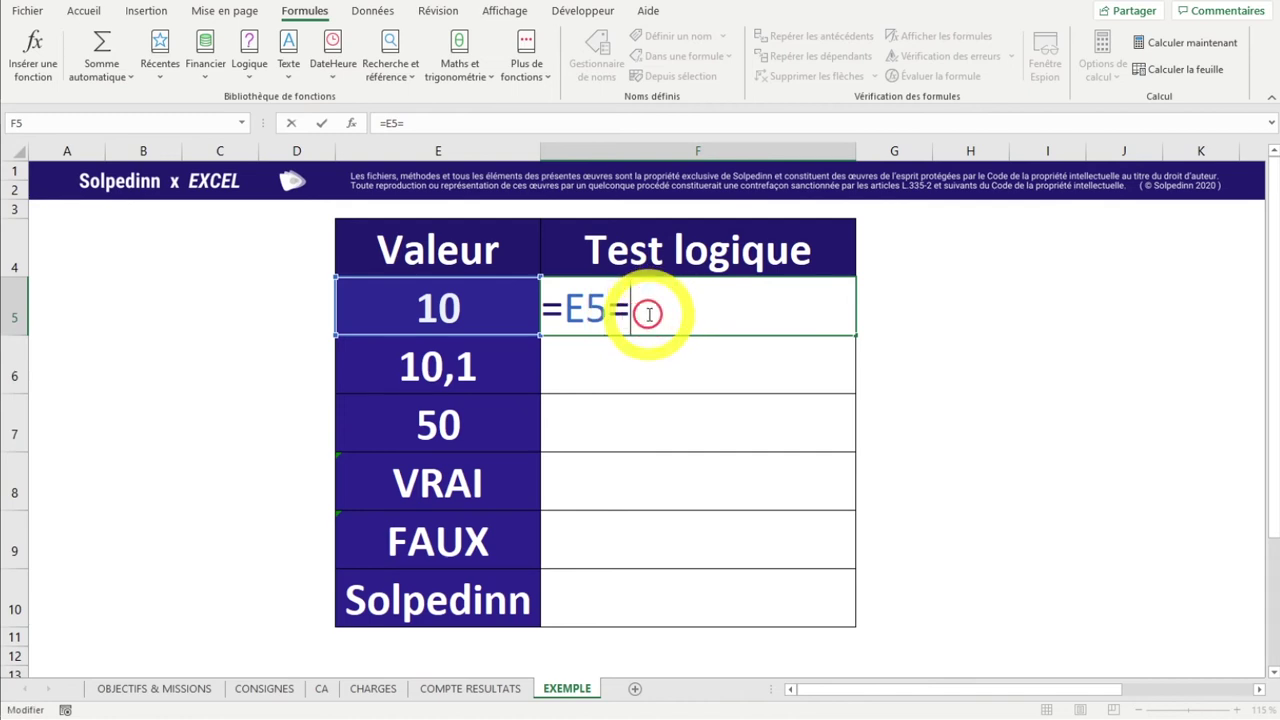
{"action": "key", "text": "Return"}
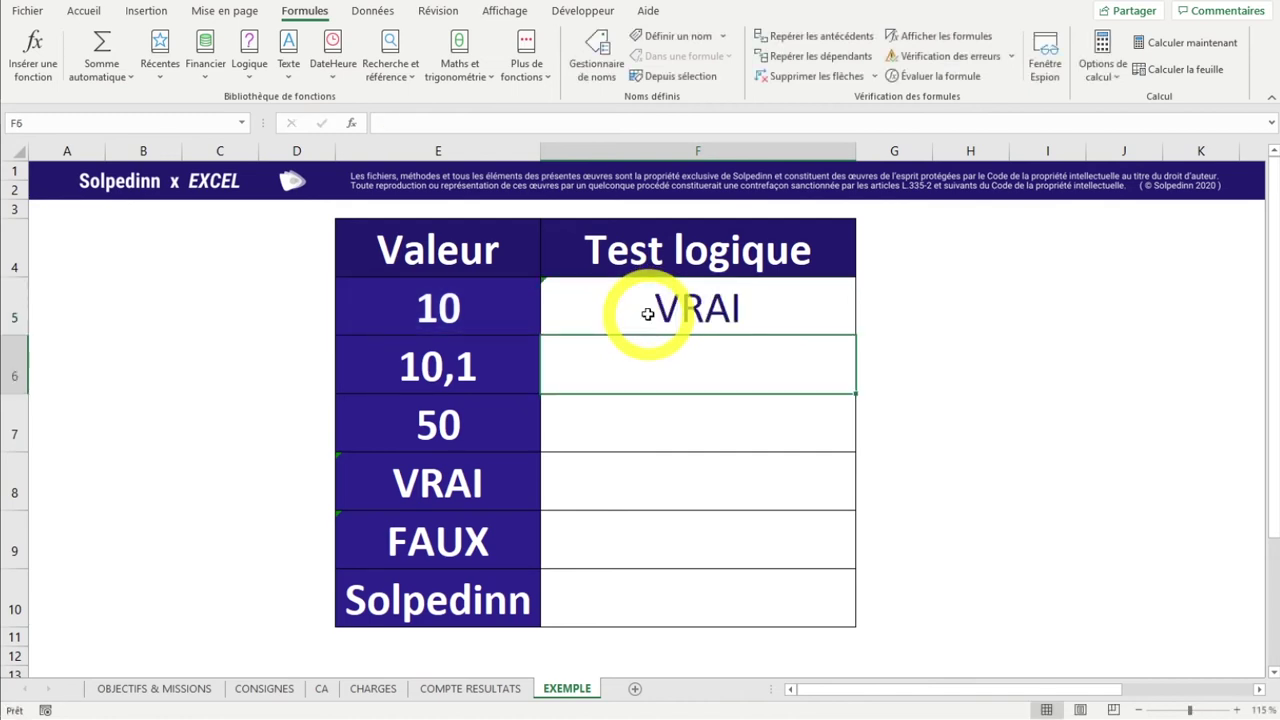
{"action": "left_click", "coordinate": [648, 314]}
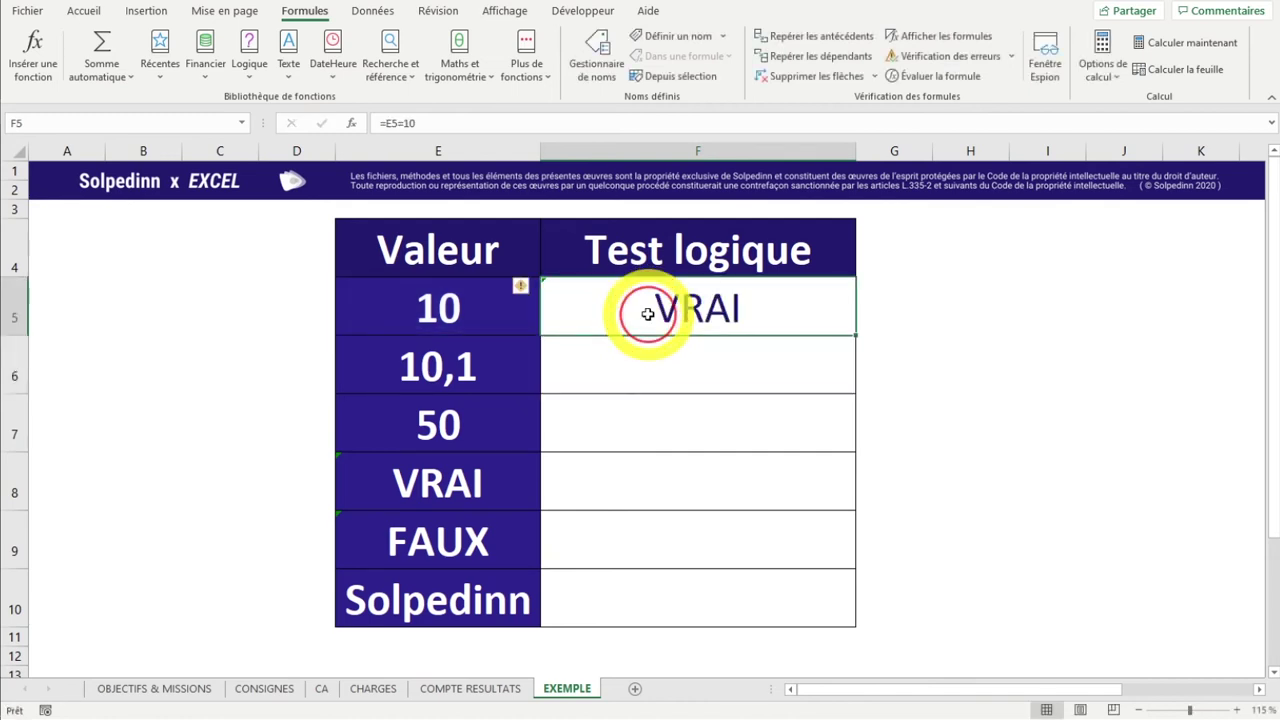
{"action": "left_click", "coordinate": [442, 314]}
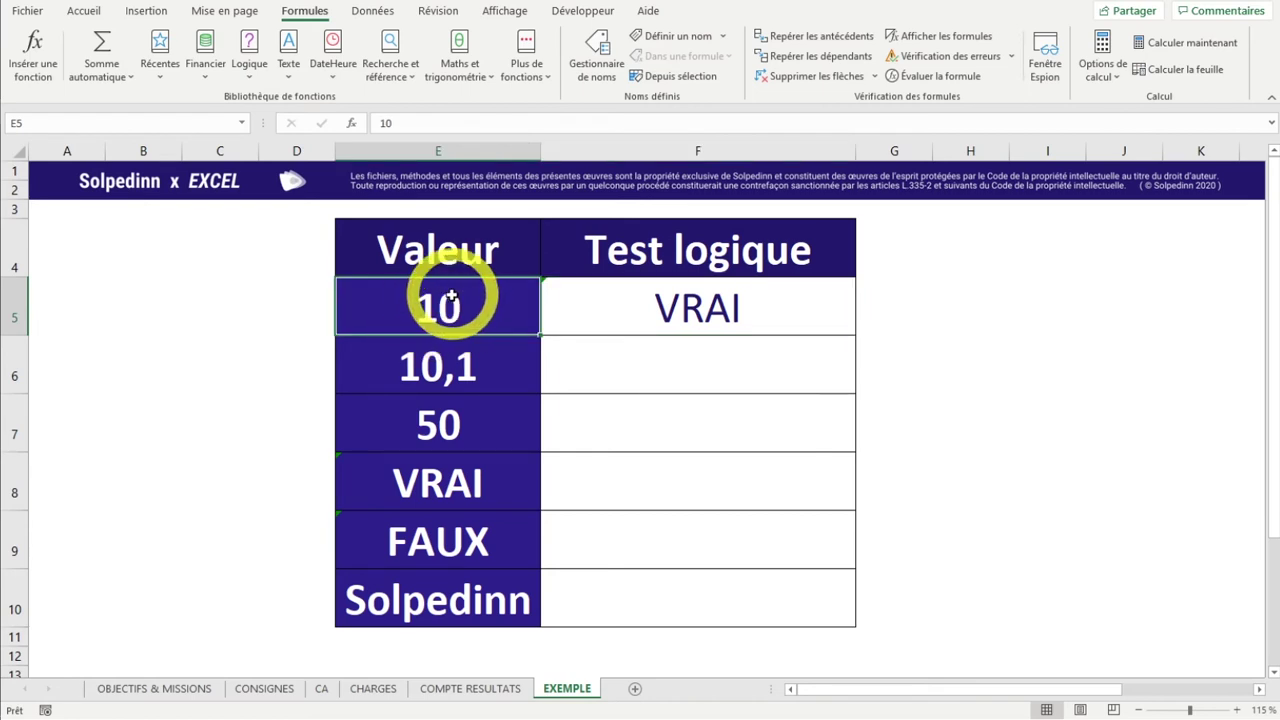
{"action": "left_click", "coordinate": [641, 317]}
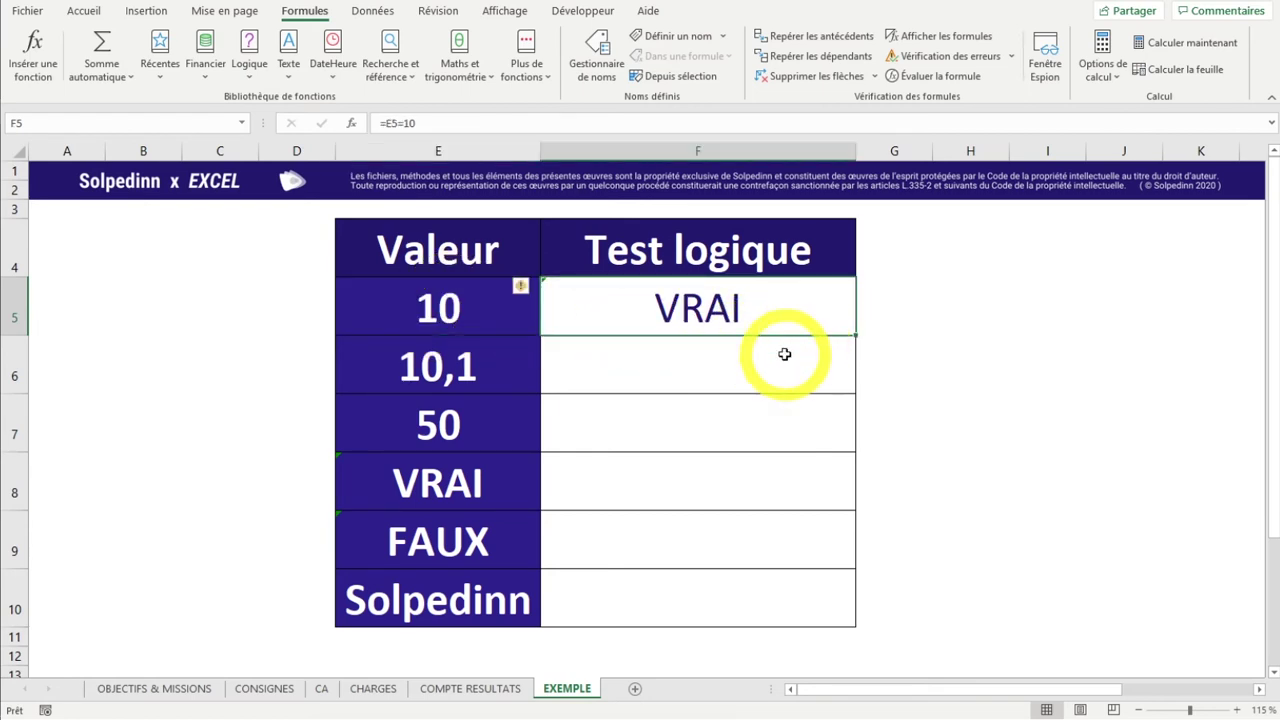
Step: In F6, enter =E6=10, which returns FAUX for the value 10,1
{"action": "left_click", "coordinate": [754, 361]}
{"action": "type", "text": "="}
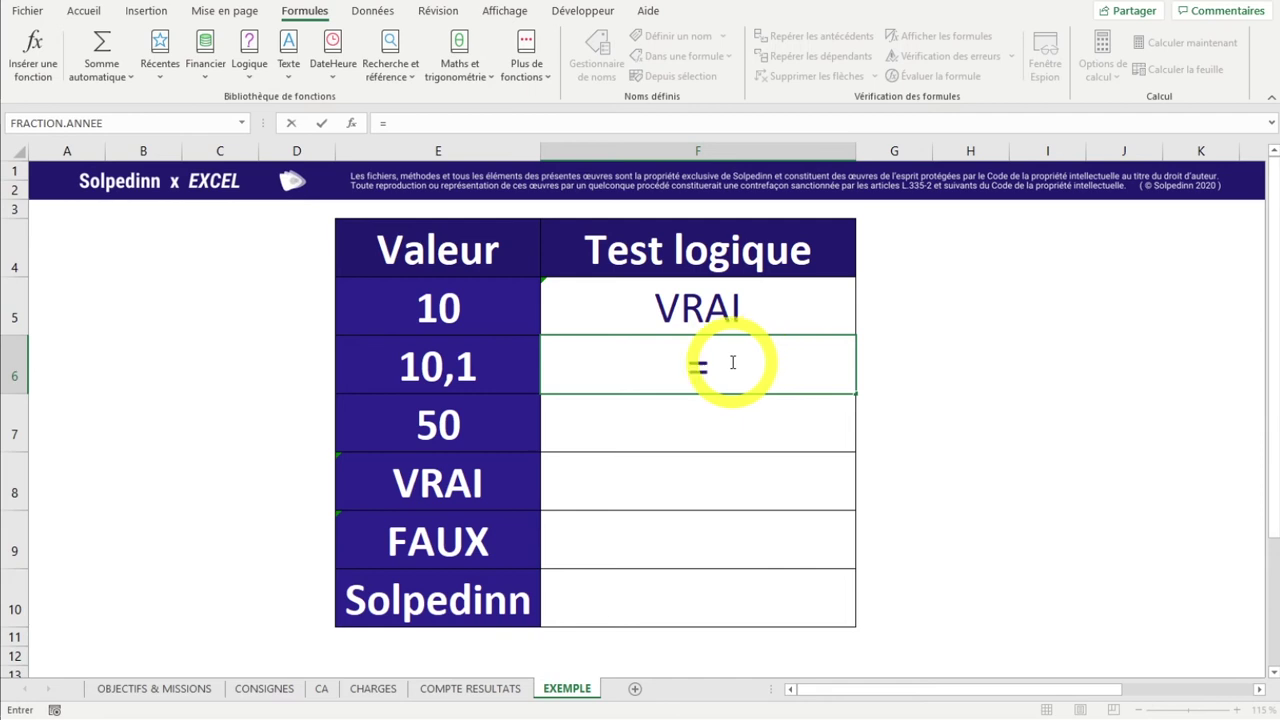
{"action": "left_click", "coordinate": [456, 355]}
{"action": "type", "text": "=10"}
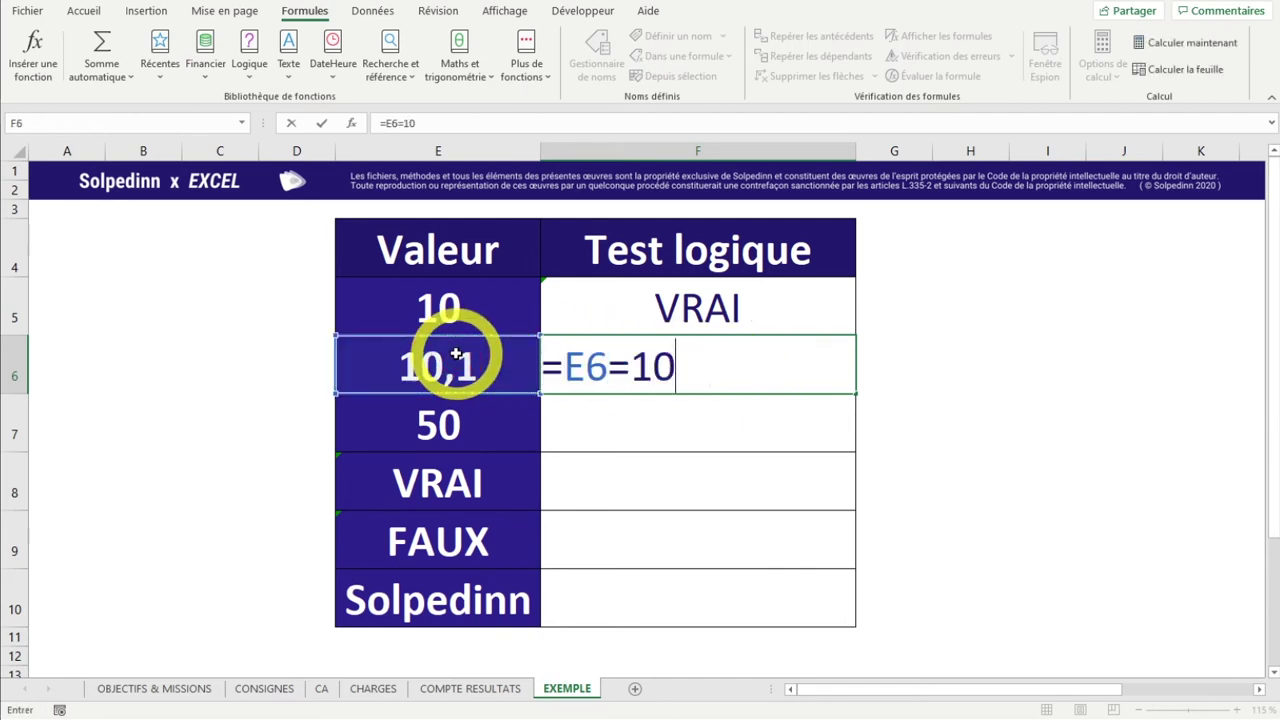
{"action": "key", "text": "Return"}
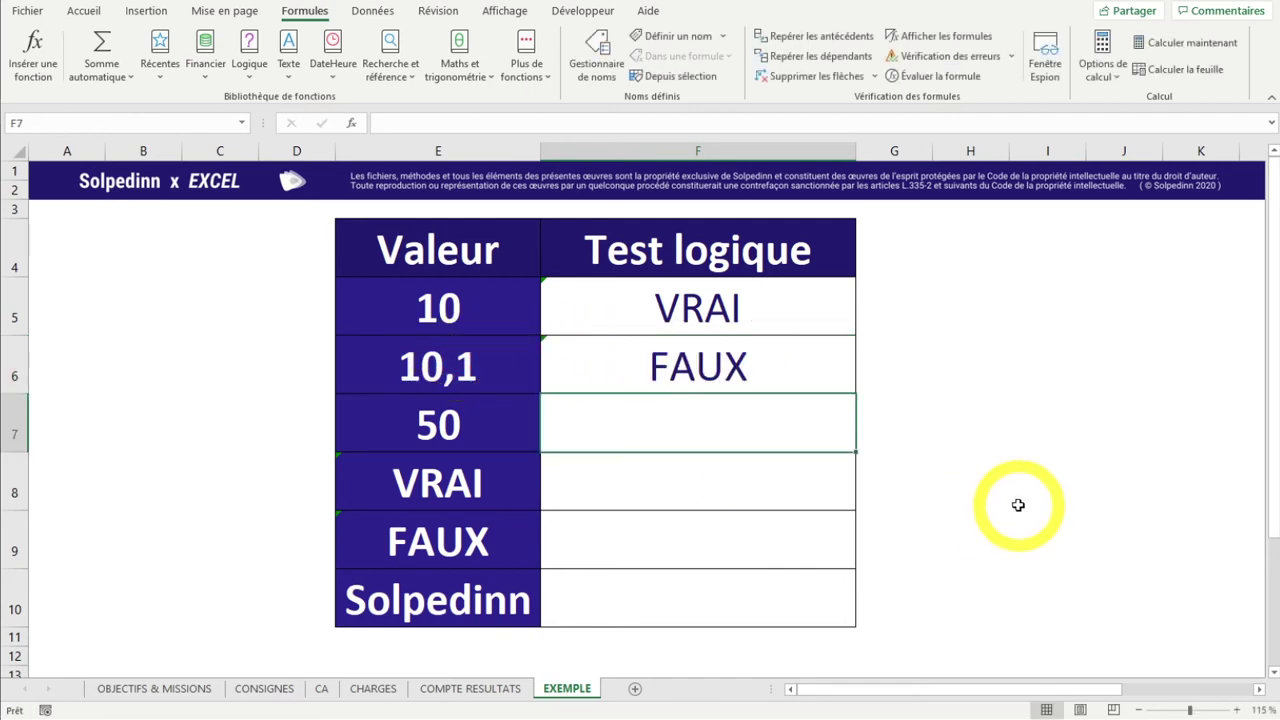
{"action": "left_click", "coordinate": [752, 366]}
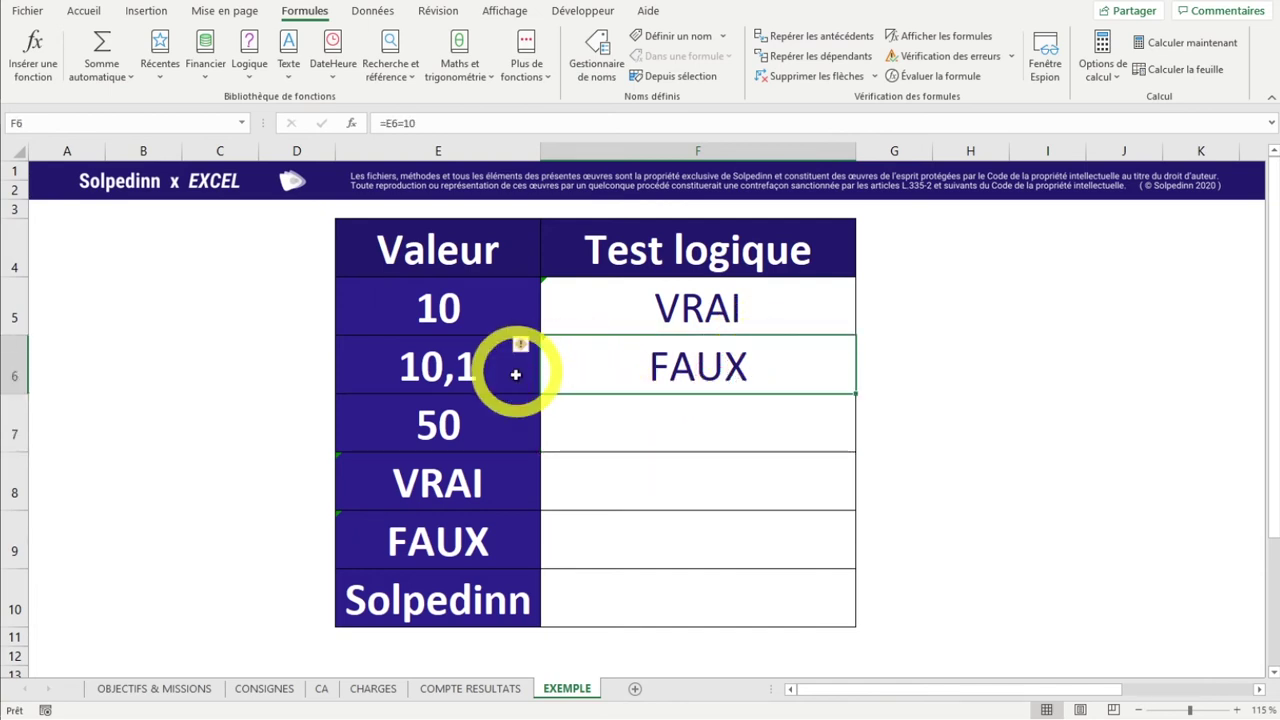
{"action": "left_click", "coordinate": [437, 371]}
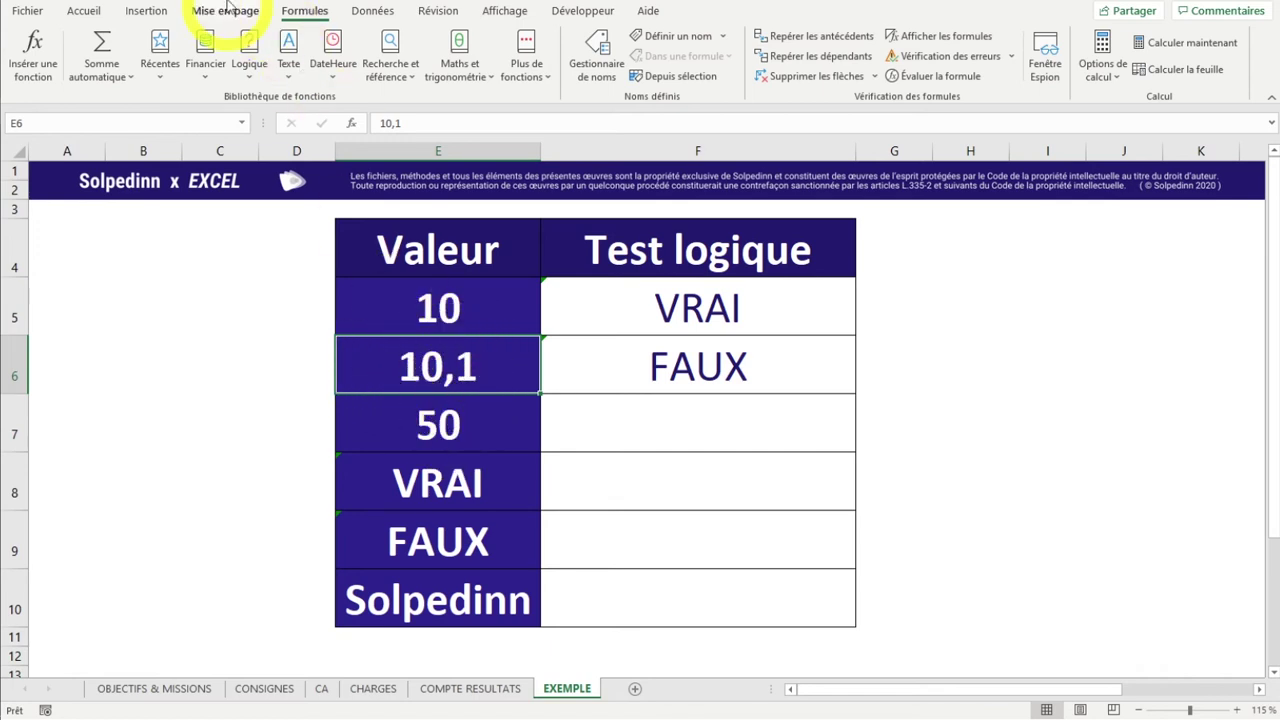
Step: Reduce E6's displayed decimals to compare results, then restore it to show 10,1
{"action": "left_click", "coordinate": [84, 11]}
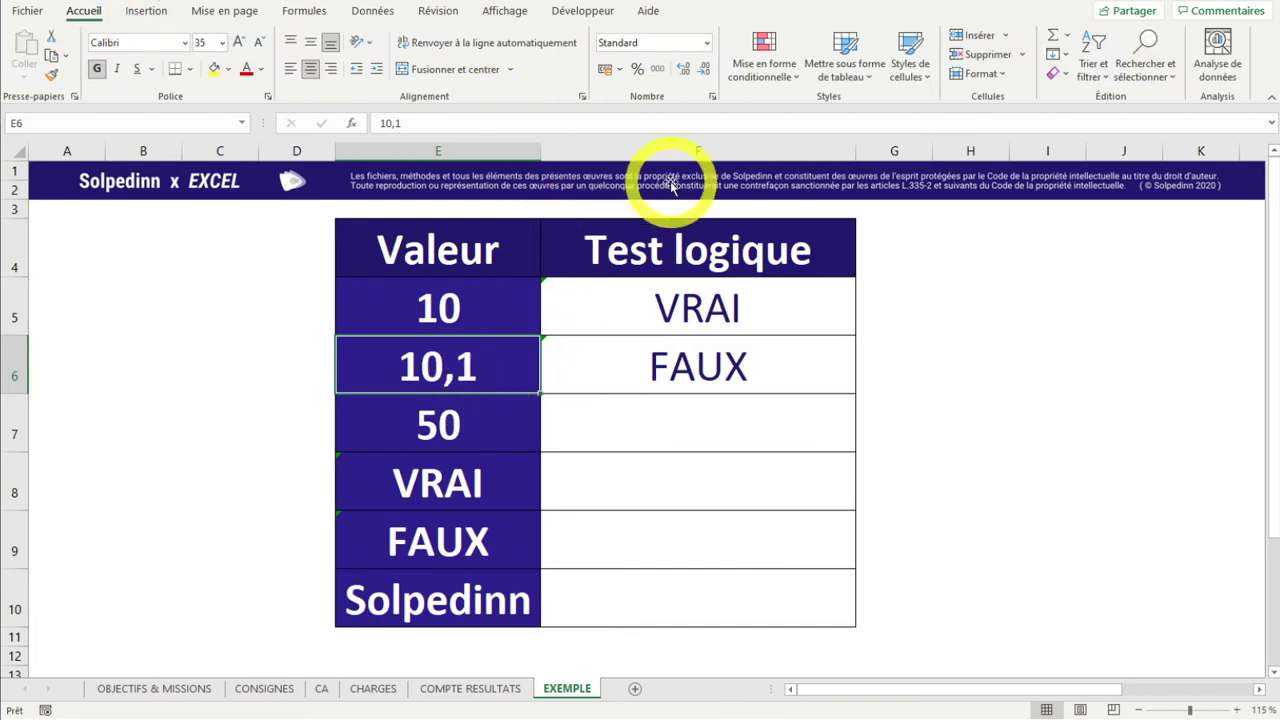
{"action": "left_click", "coordinate": [710, 69]}
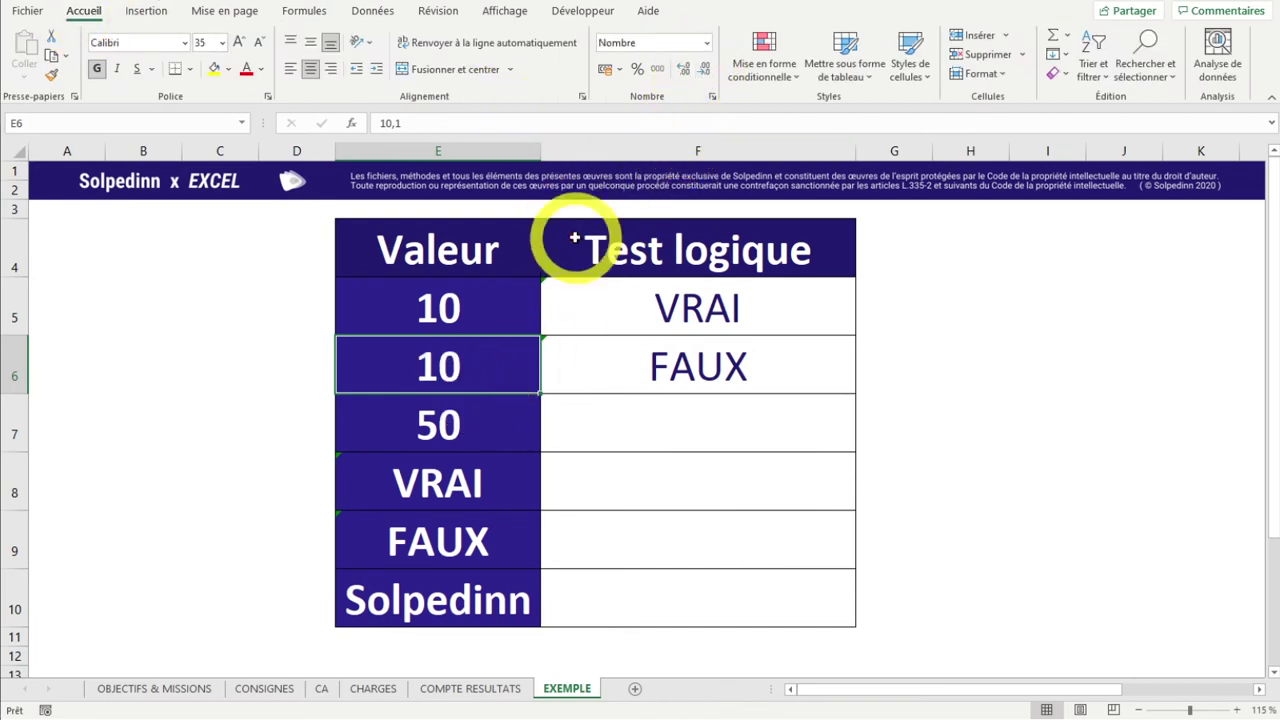
{"action": "double_click", "coordinate": [424, 370]}
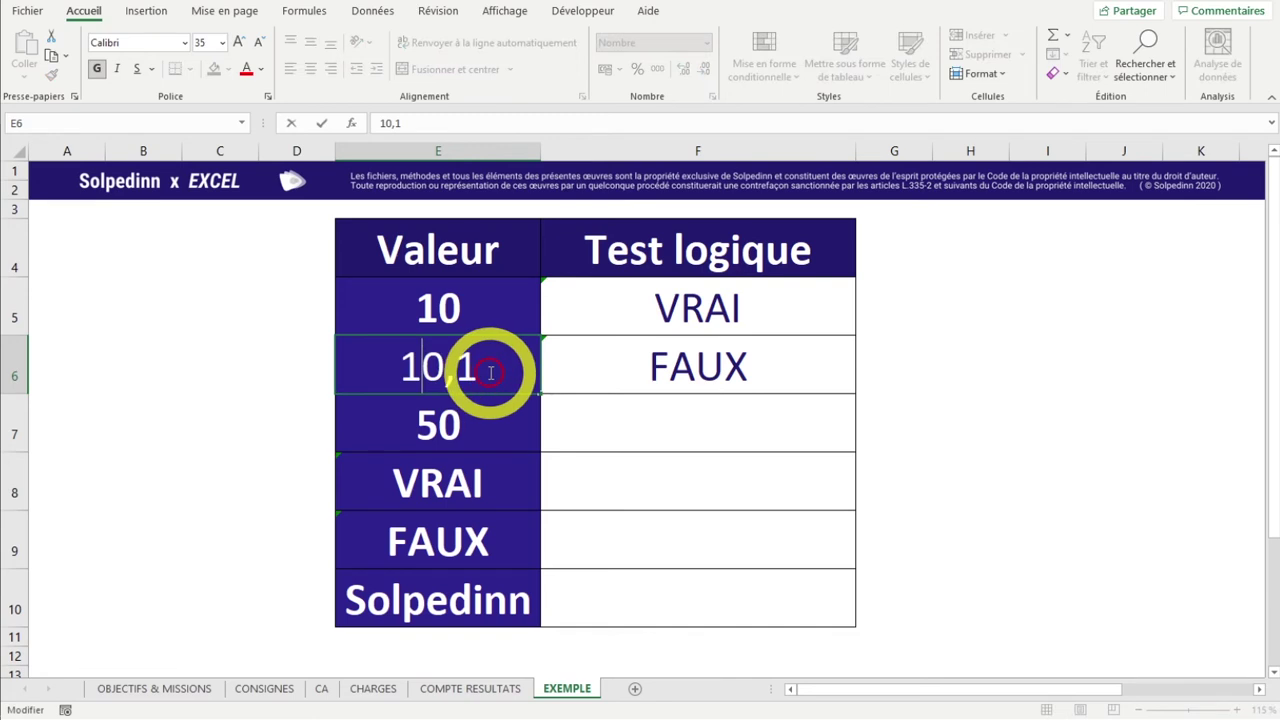
{"action": "left_click_drag", "start_coordinate": [424, 370], "coordinate": [480, 370]}
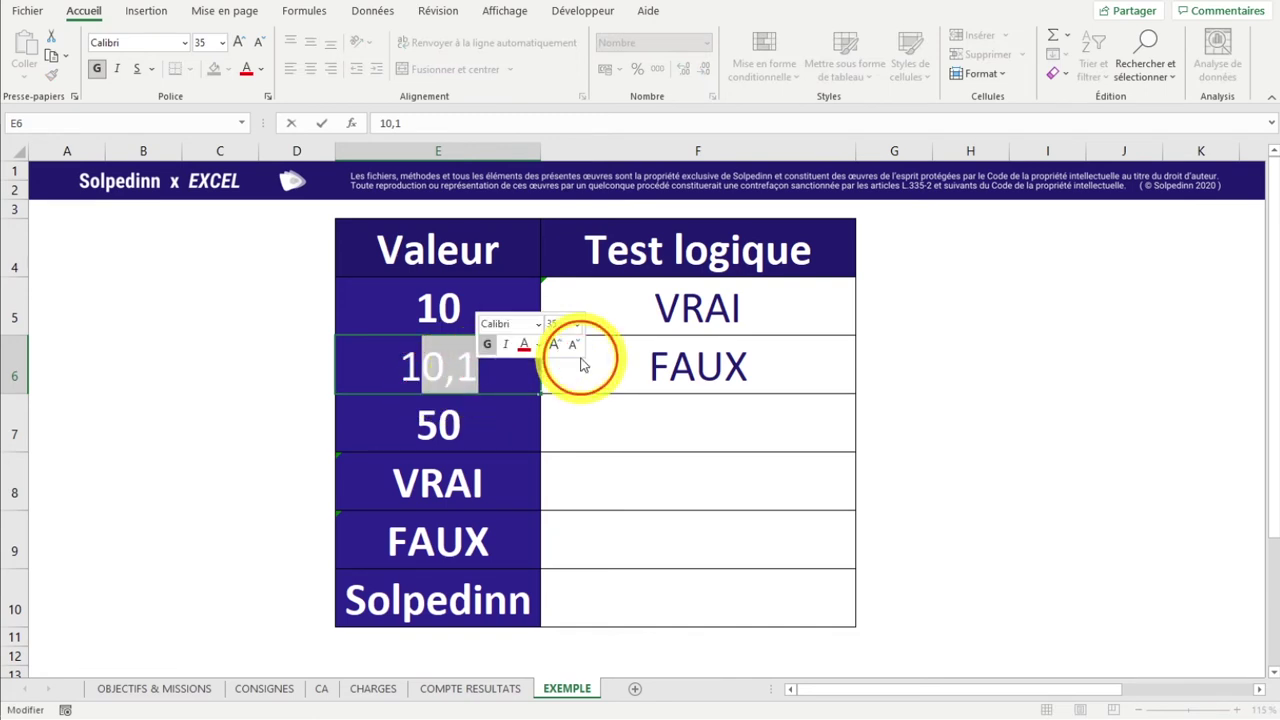
{"action": "left_click", "coordinate": [688, 377]}
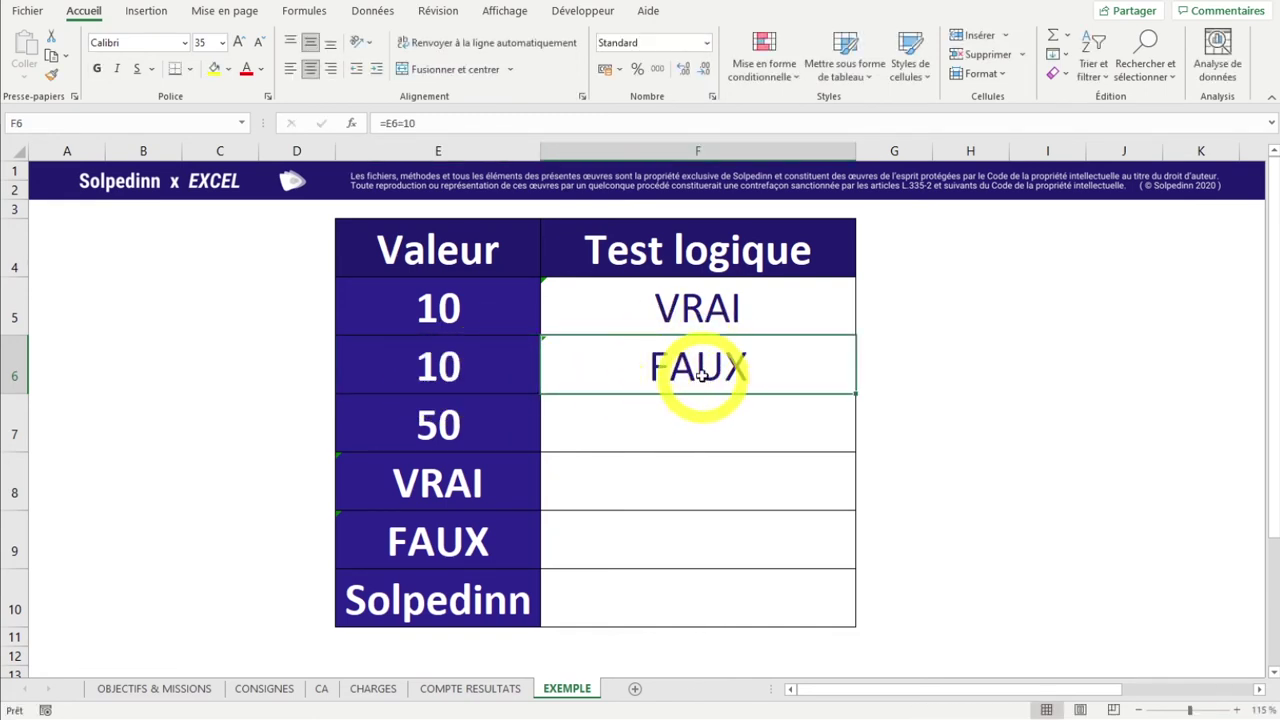
{"action": "left_click", "coordinate": [490, 350]}
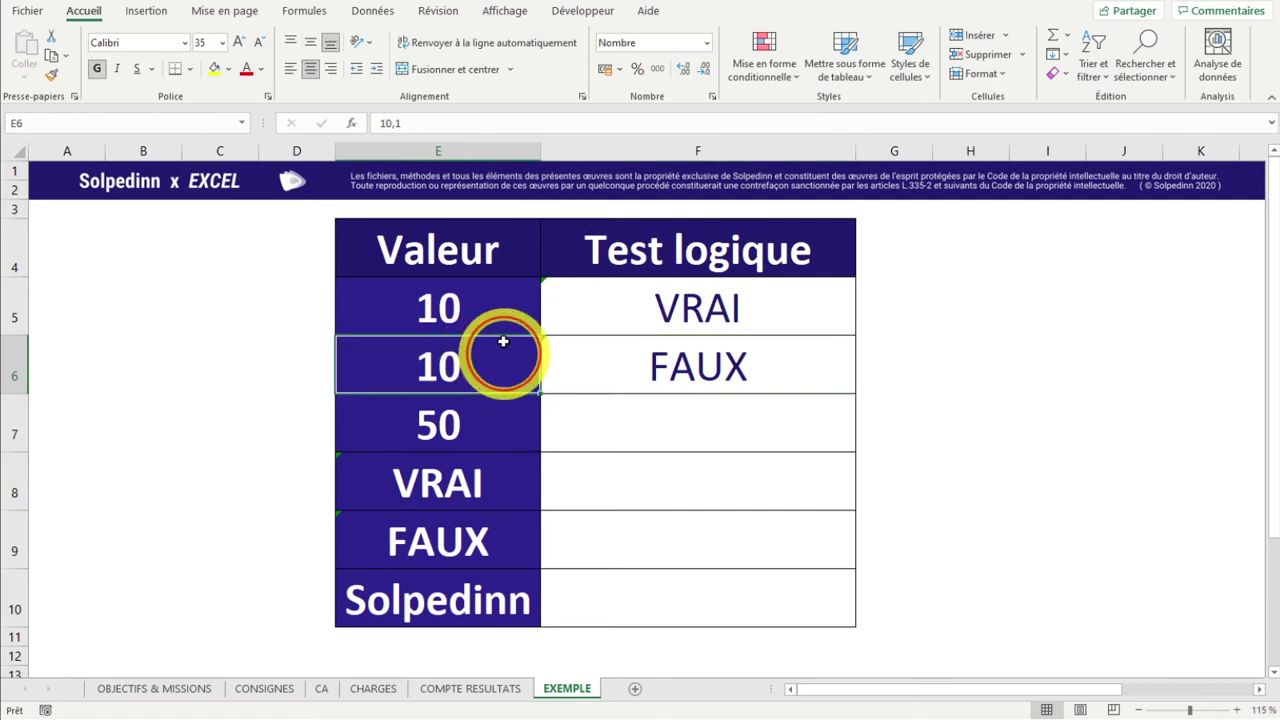
{"action": "left_click", "coordinate": [684, 70]}
{"action": "left_click", "coordinate": [690, 367]}
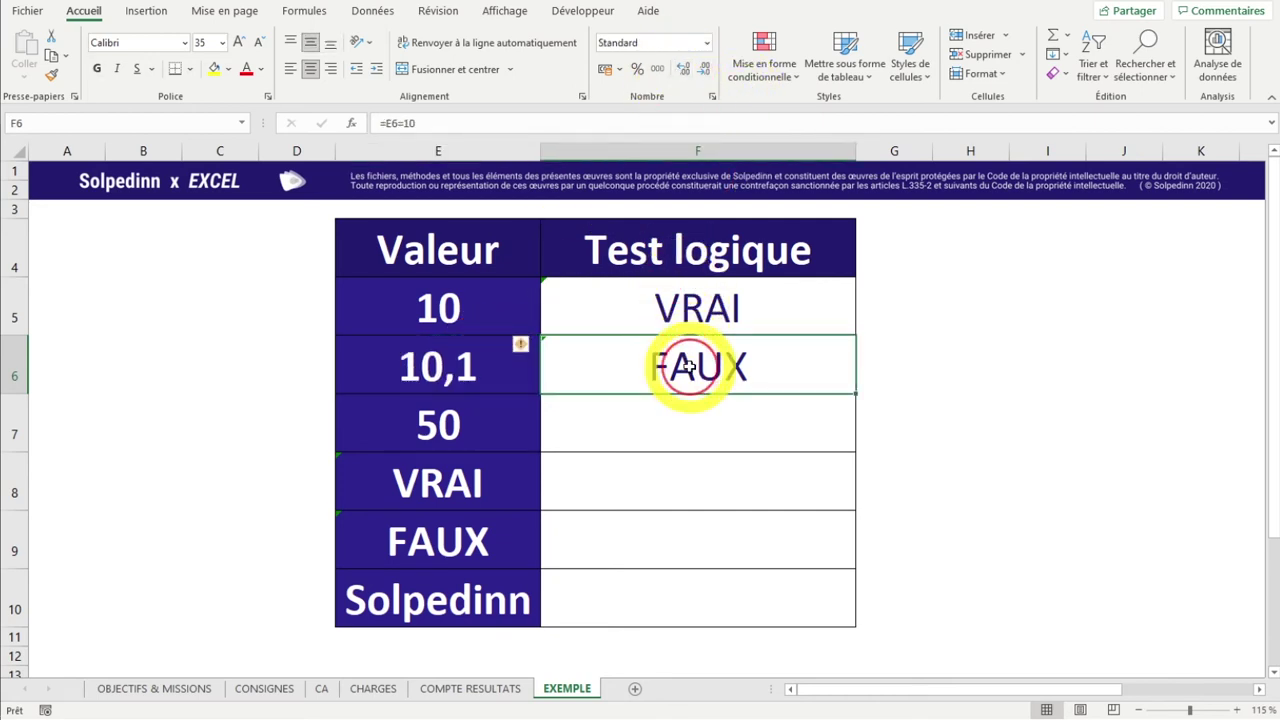
Step: Replace F6's formula with the not-equal test =E6<>10, which returns VRAI
{"action": "key", "text": "Delete"}
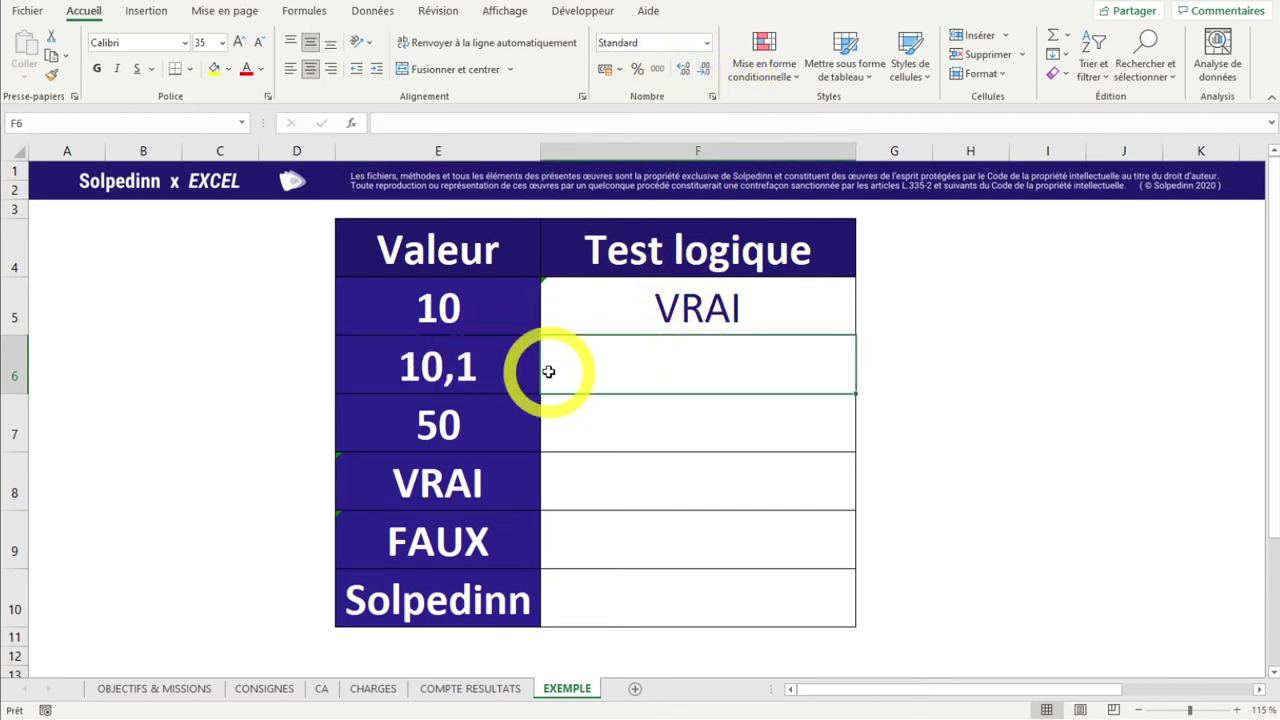
{"action": "type", "text": "="}
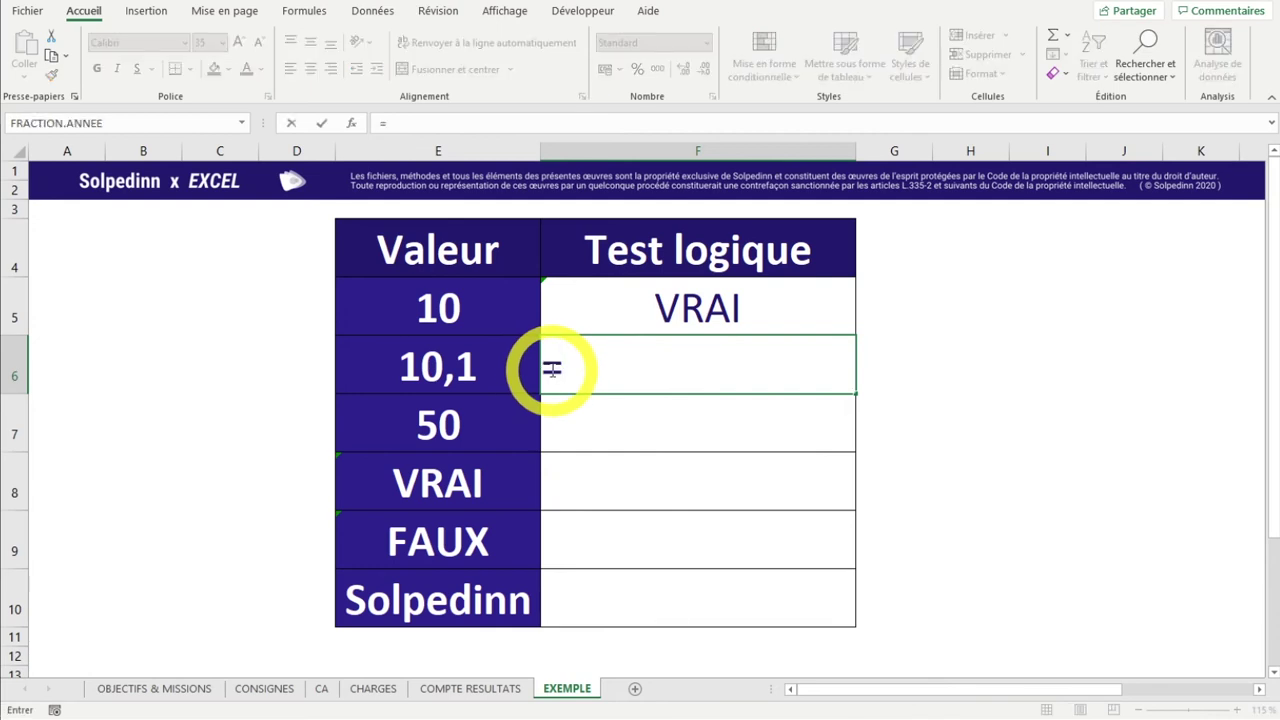
{"action": "left_click", "coordinate": [406, 368]}
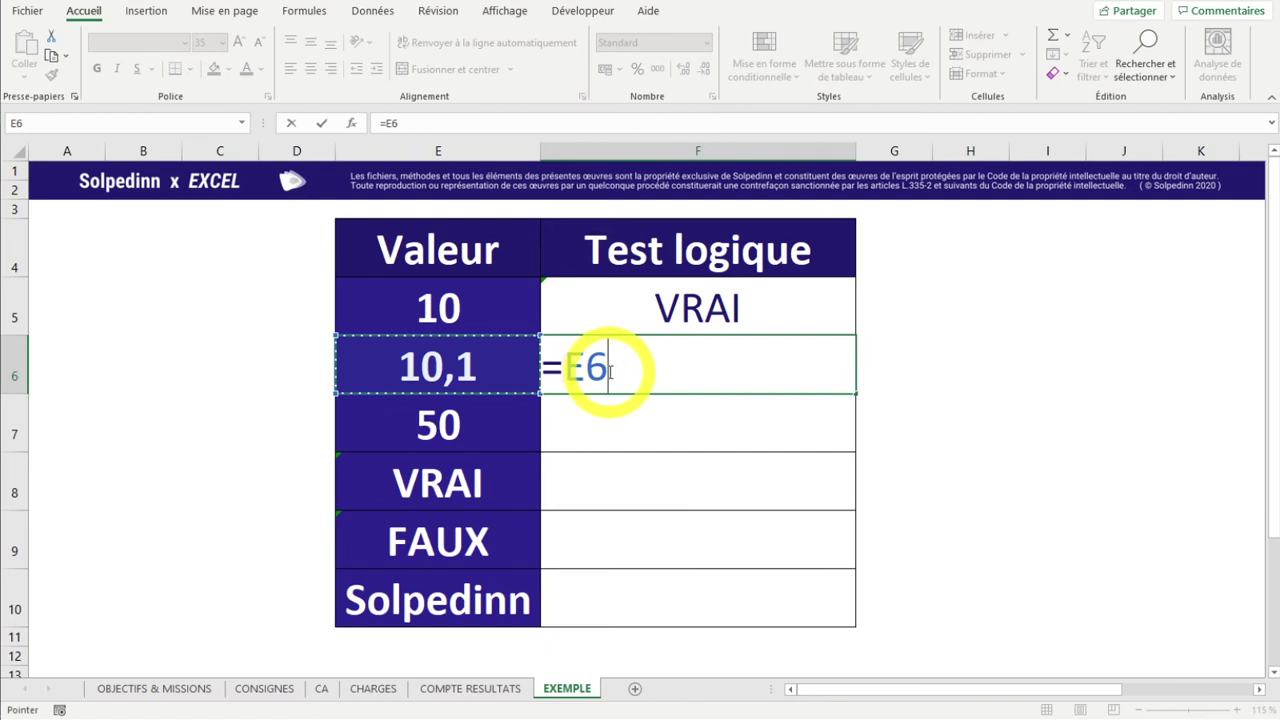
{"action": "type", "text": "<>10"}
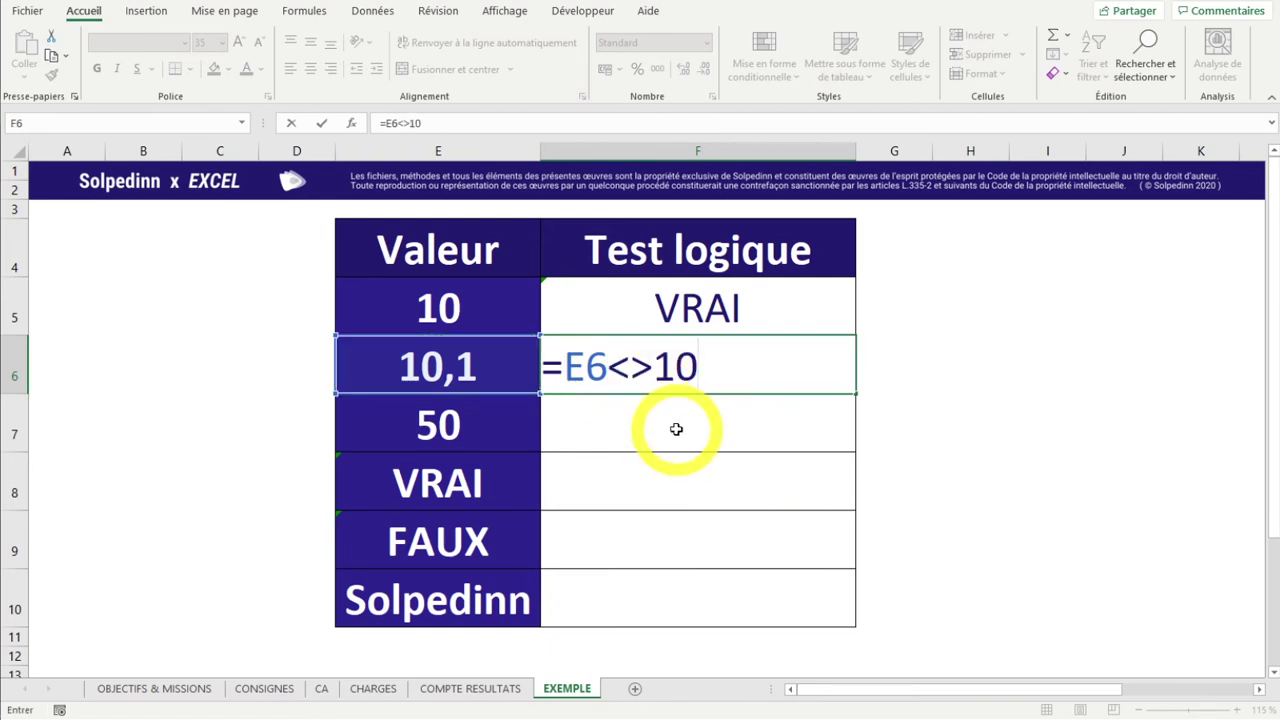
{"action": "left_click_drag", "start_coordinate": [630, 367], "coordinate": [650, 368]}
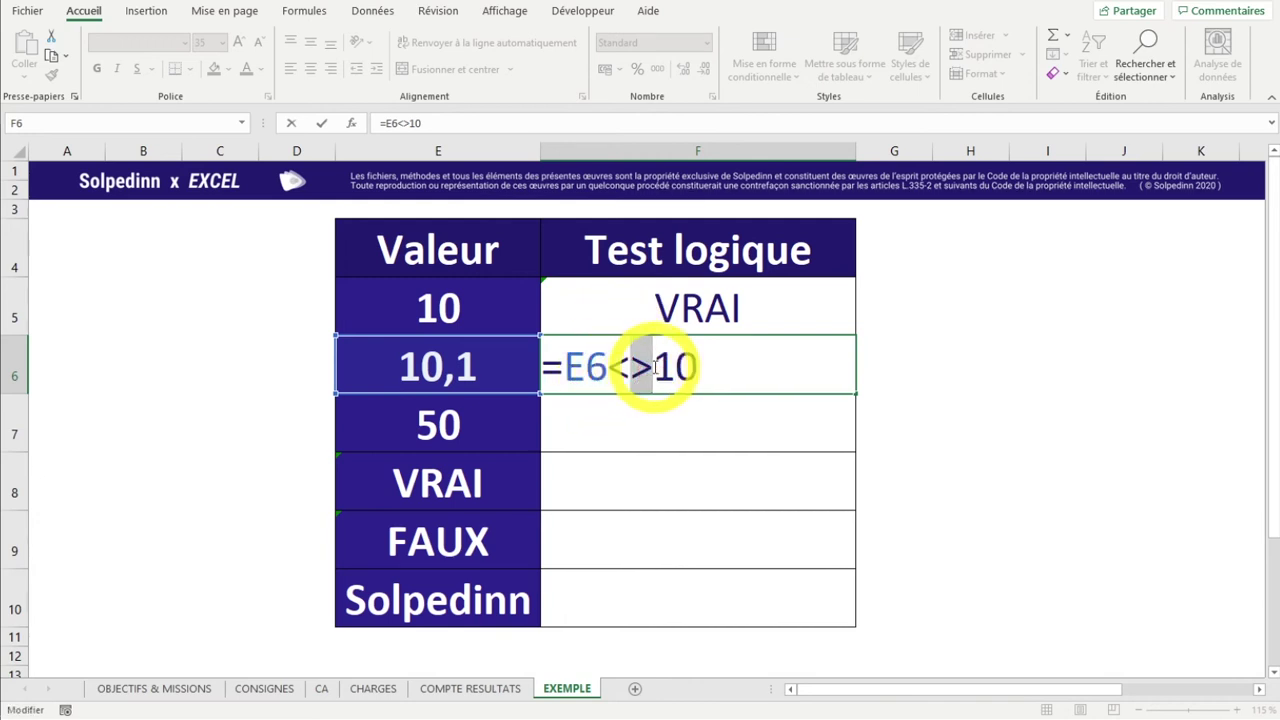
{"action": "left_click", "coordinate": [700, 366]}
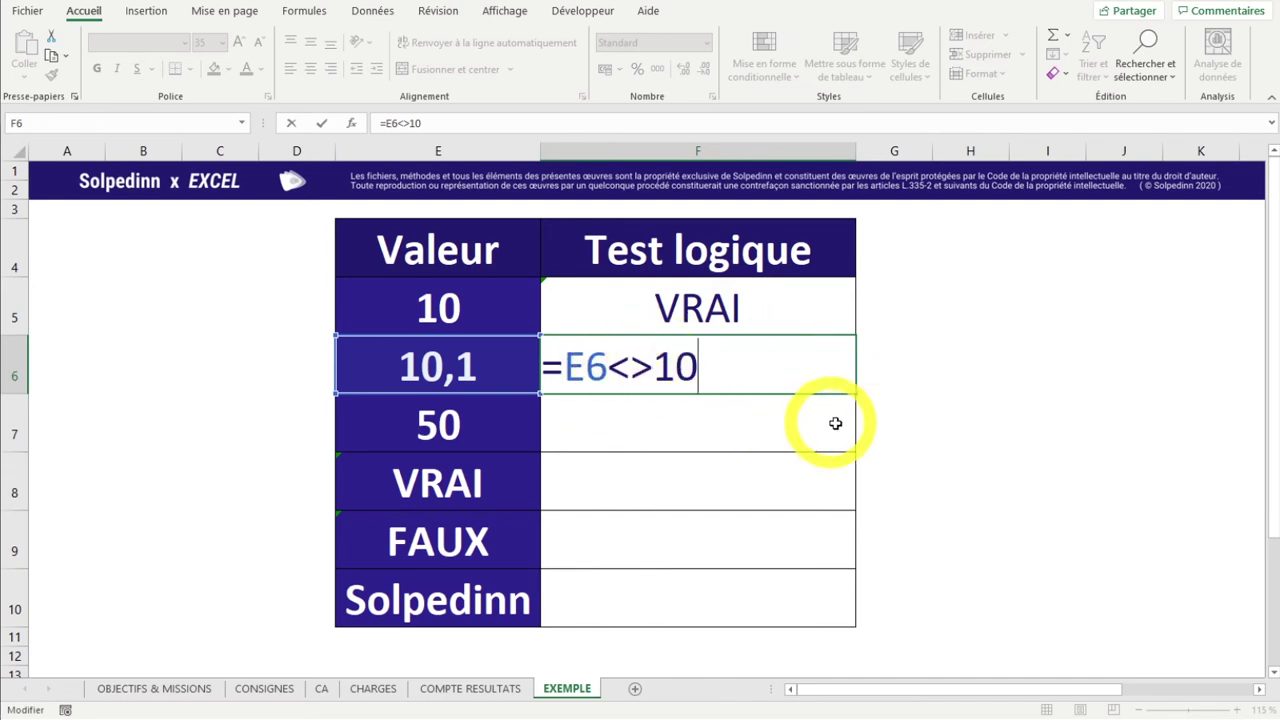
{"action": "key", "text": "Return"}
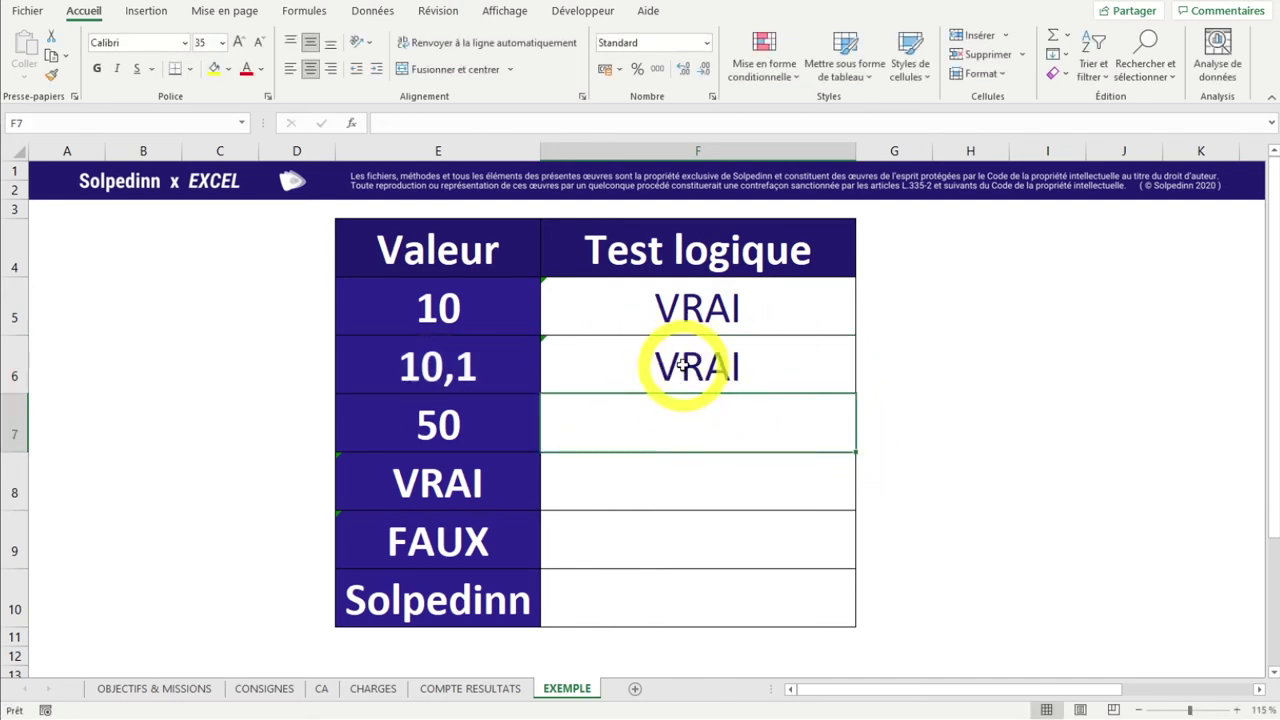
Step: Change F6's test to =E6<>10,1 so it shows FAUX
{"action": "left_click", "coordinate": [680, 366]}
{"action": "left_click", "coordinate": [410, 378]}
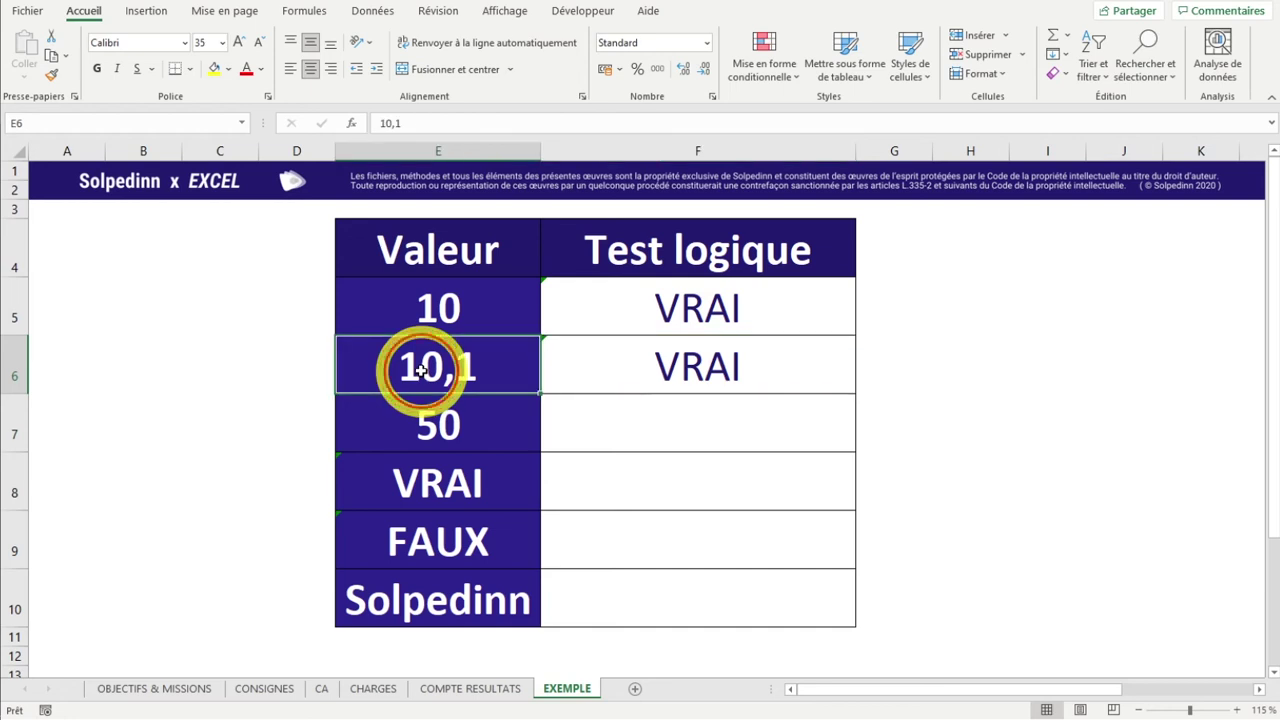
{"action": "left_click", "coordinate": [694, 386]}
{"action": "double_click", "coordinate": [630, 388]}
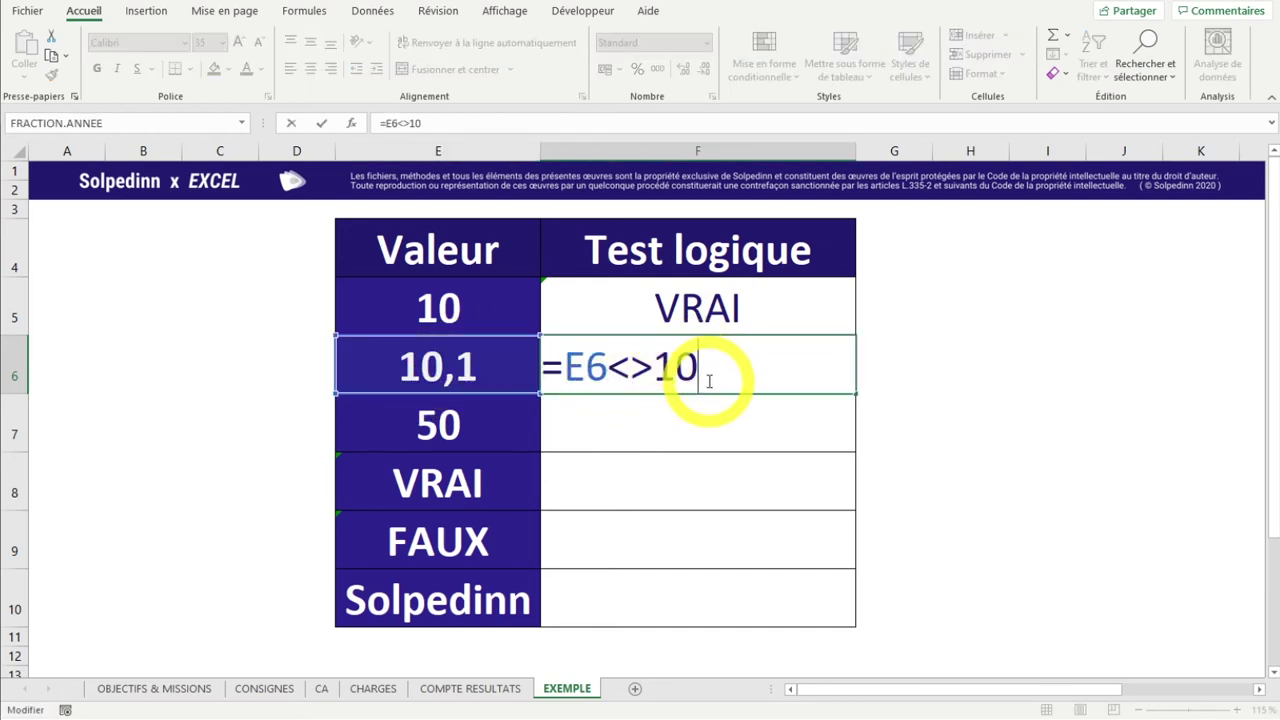
{"action": "double_click", "coordinate": [663, 378]}
{"action": "left_click", "coordinate": [717, 371]}
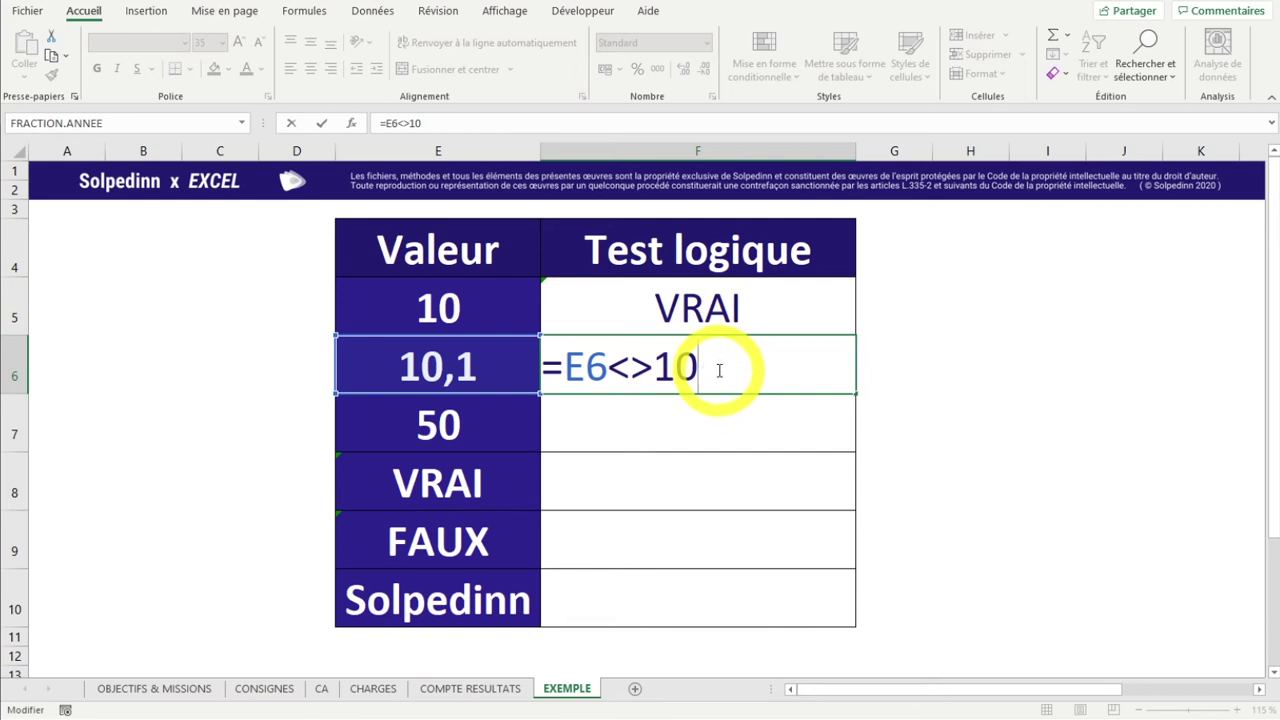
{"action": "type", "text": ",1"}
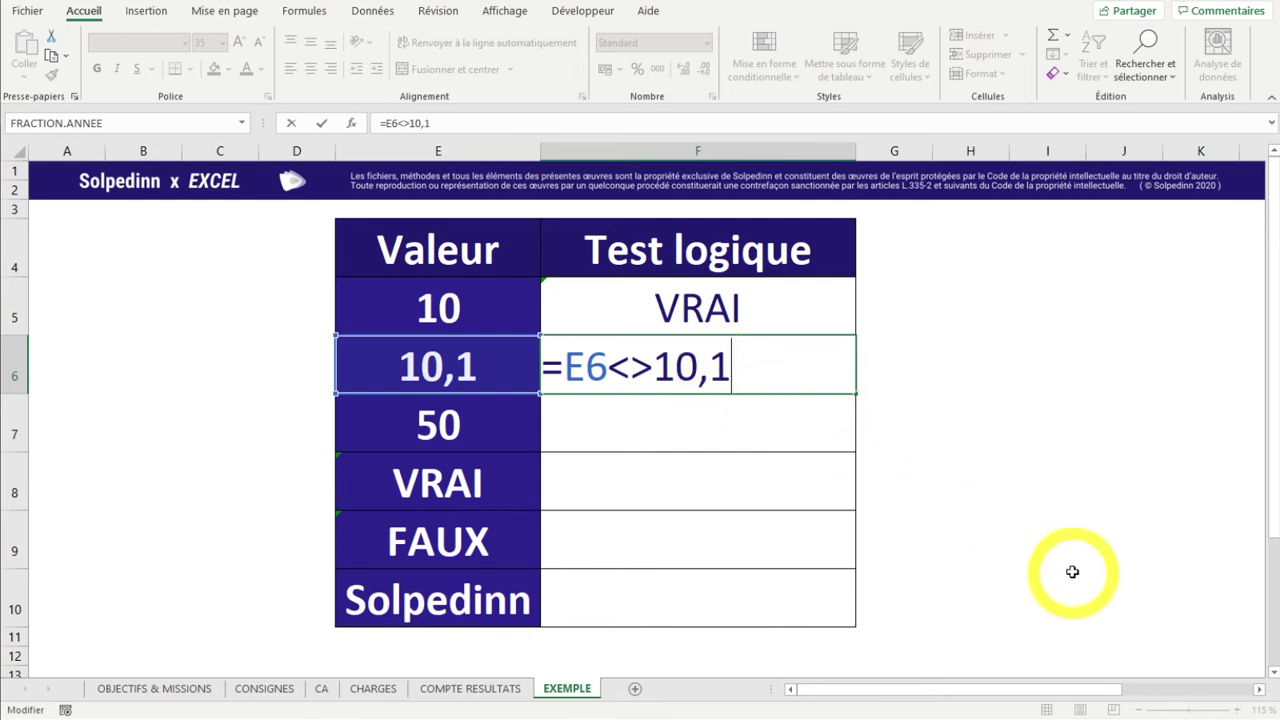
{"action": "key", "text": "Return"}
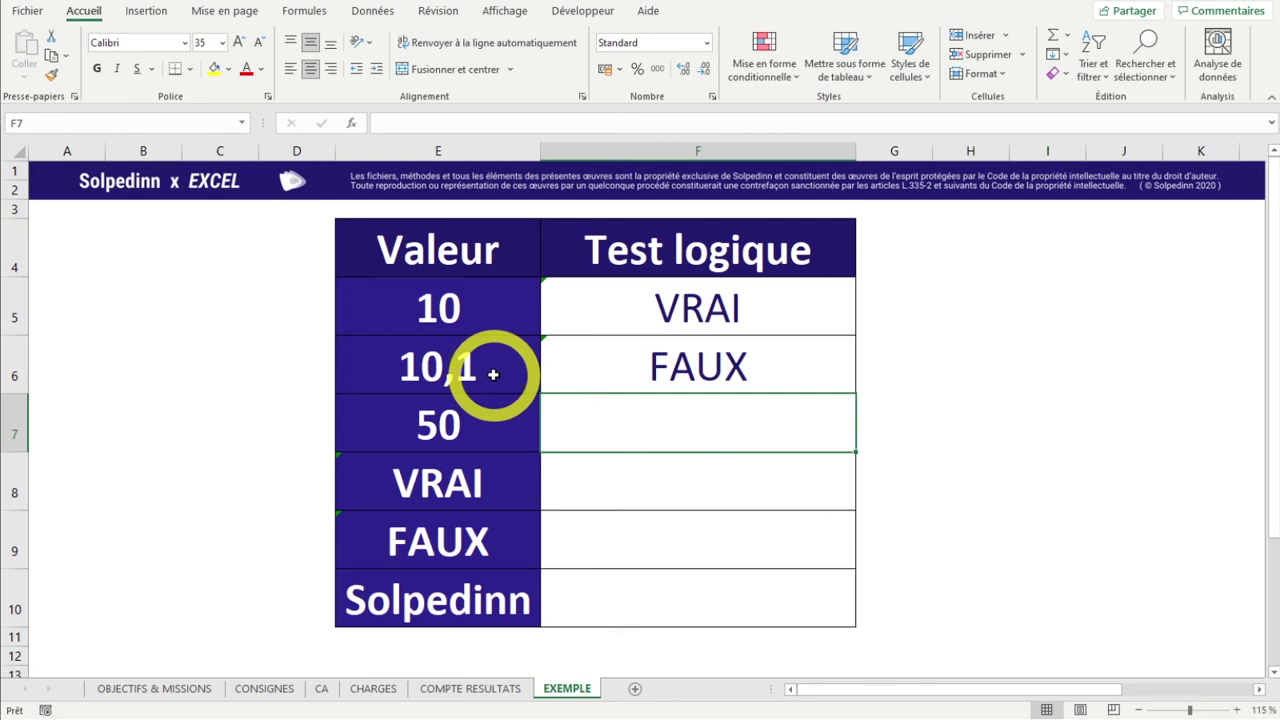
Step: In F7, enter =E7>49 to test the value 50 in E7
{"action": "left_click", "coordinate": [493, 374]}
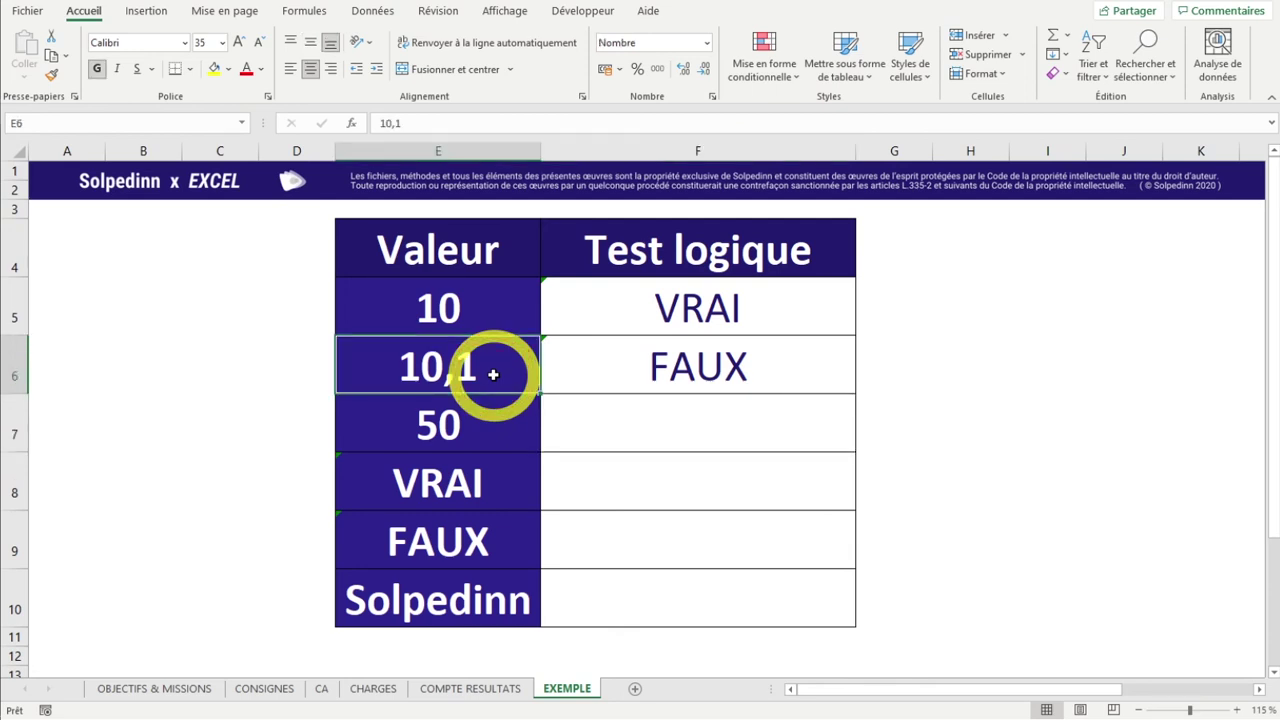
{"action": "left_click", "coordinate": [602, 441]}
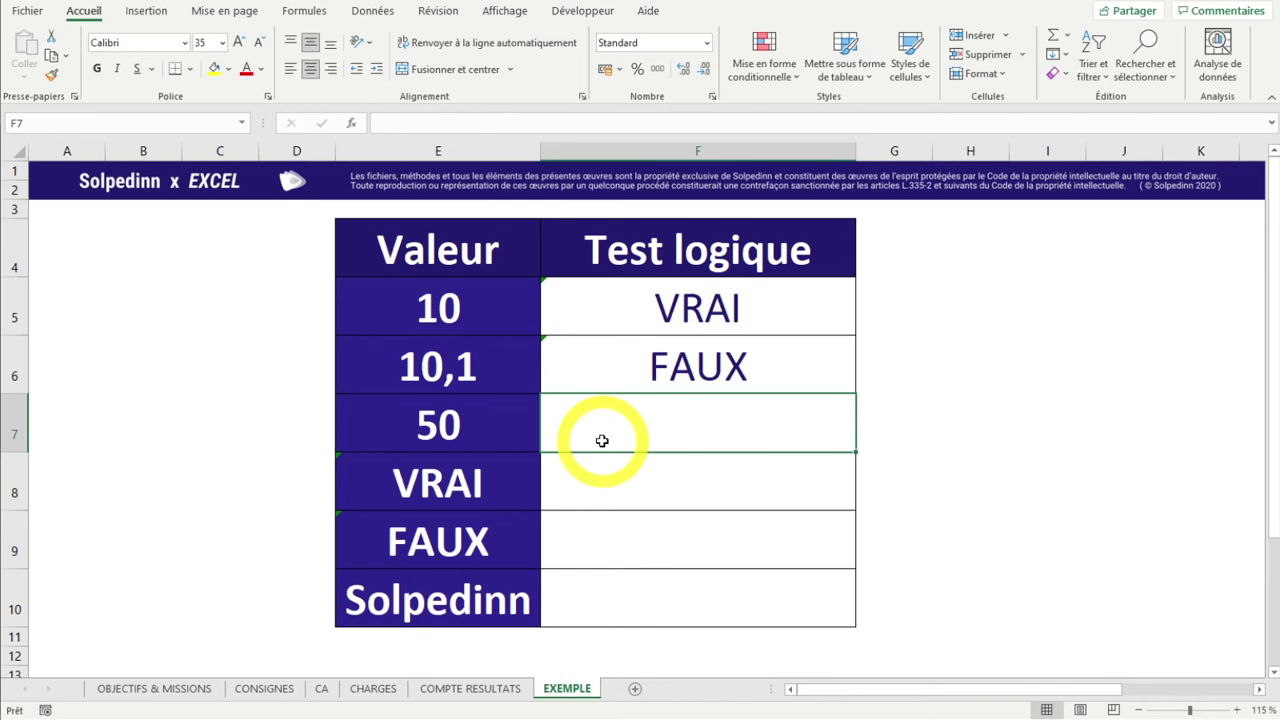
{"action": "type", "text": "="}
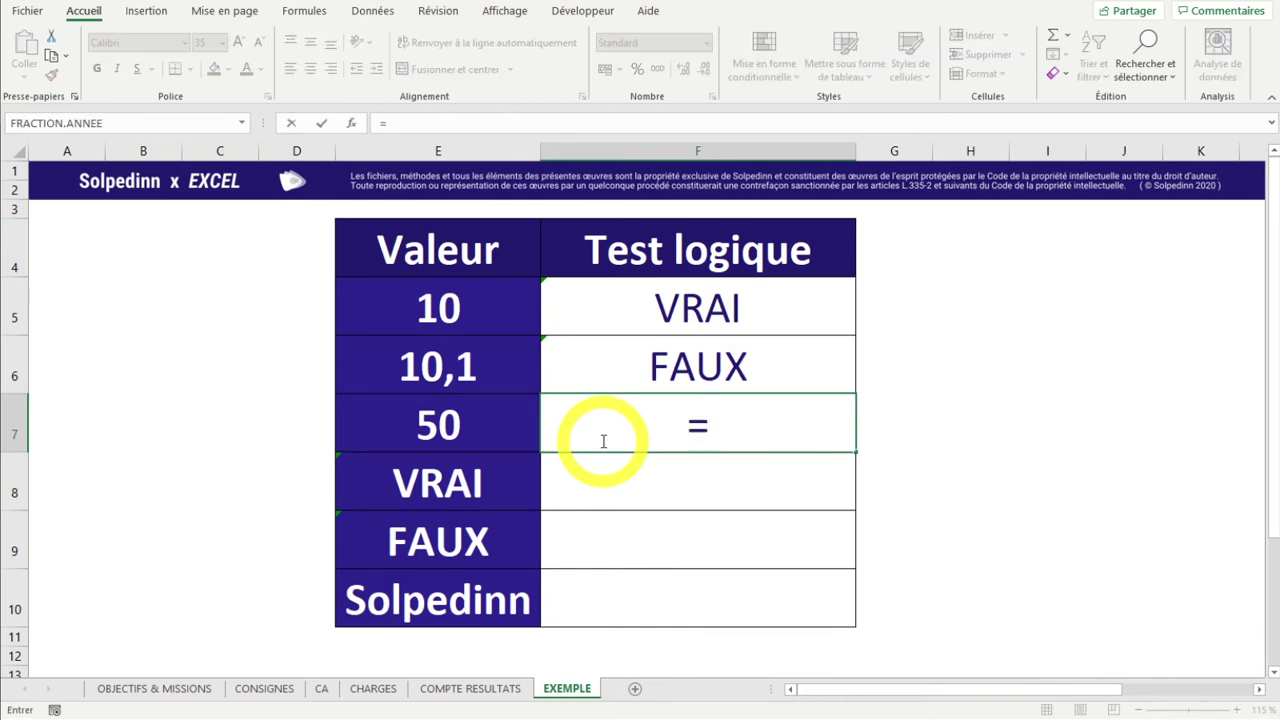
{"action": "left_click", "coordinate": [427, 420]}
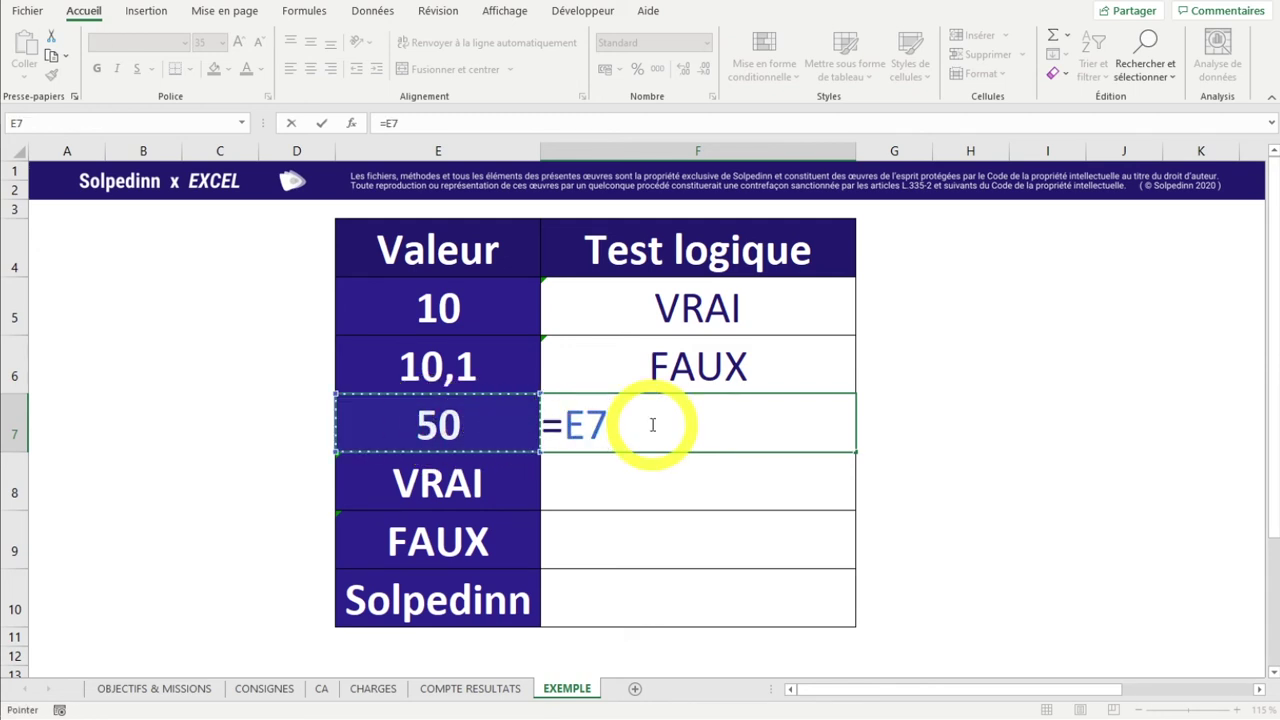
{"action": "type", "text": ">49"}
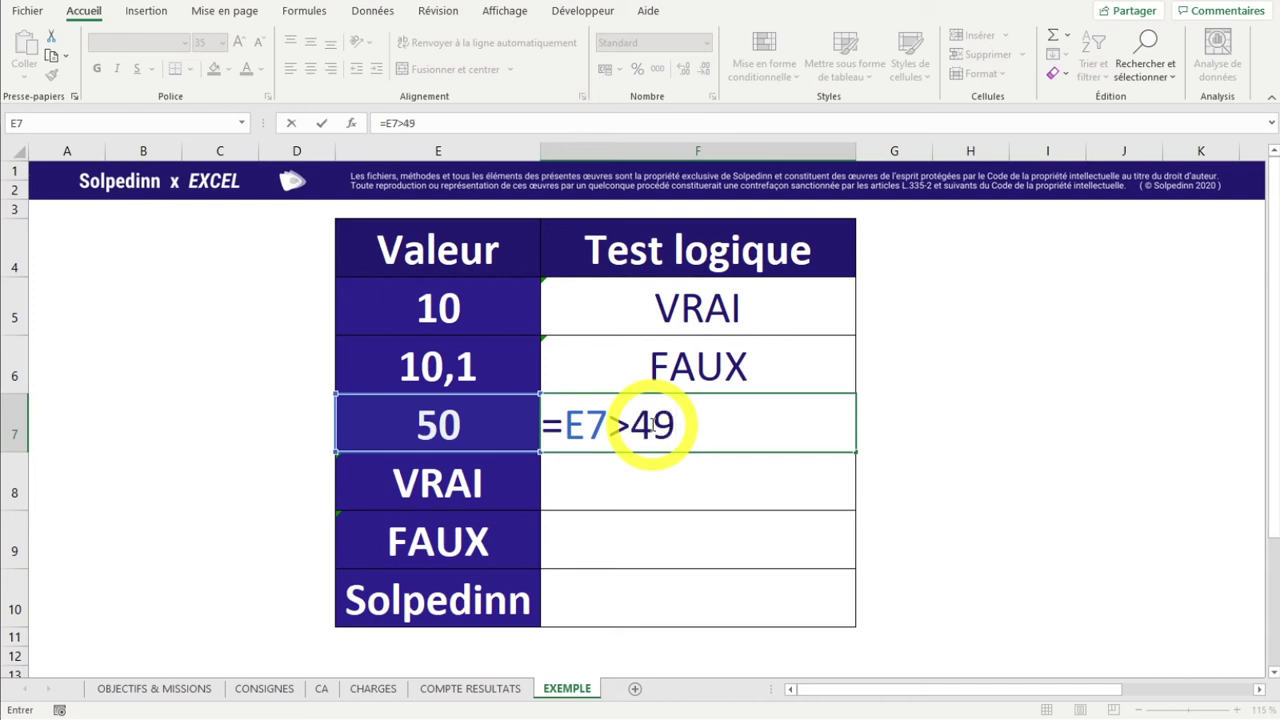
{"action": "key", "text": "Return"}
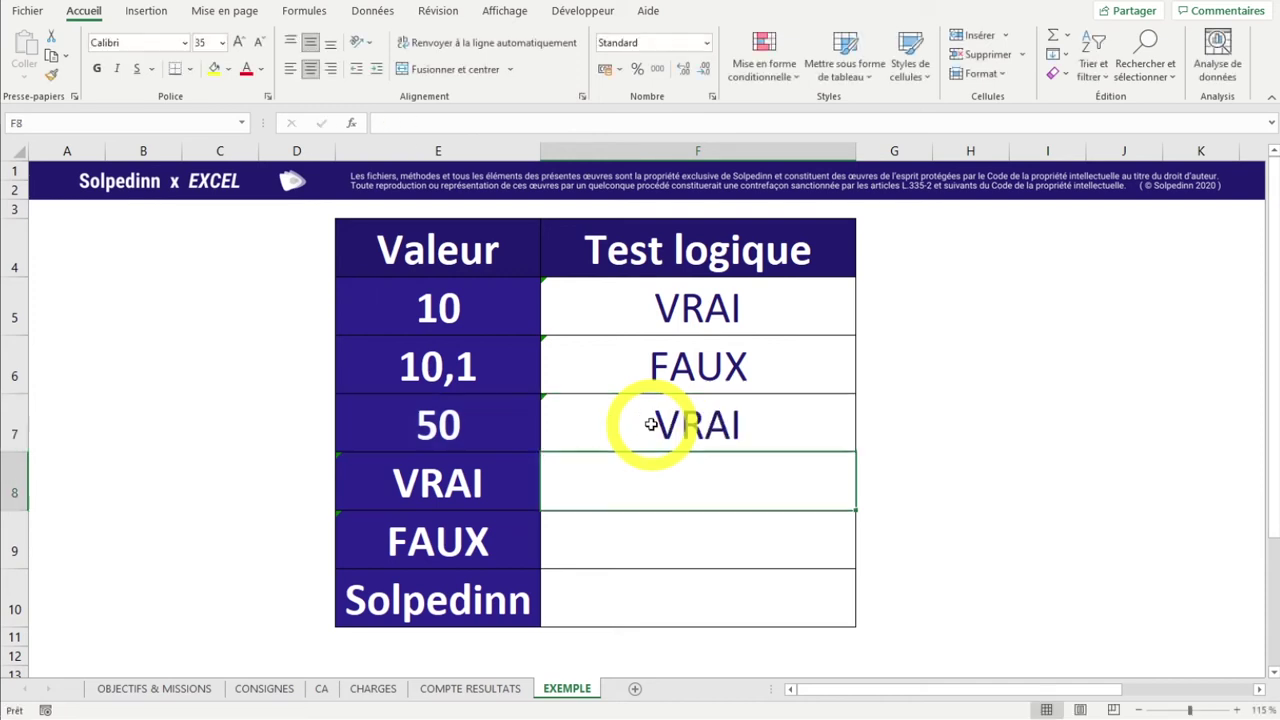
Step: Change F7's operator to make the test =E7<49
{"action": "double_click", "coordinate": [651, 424]}
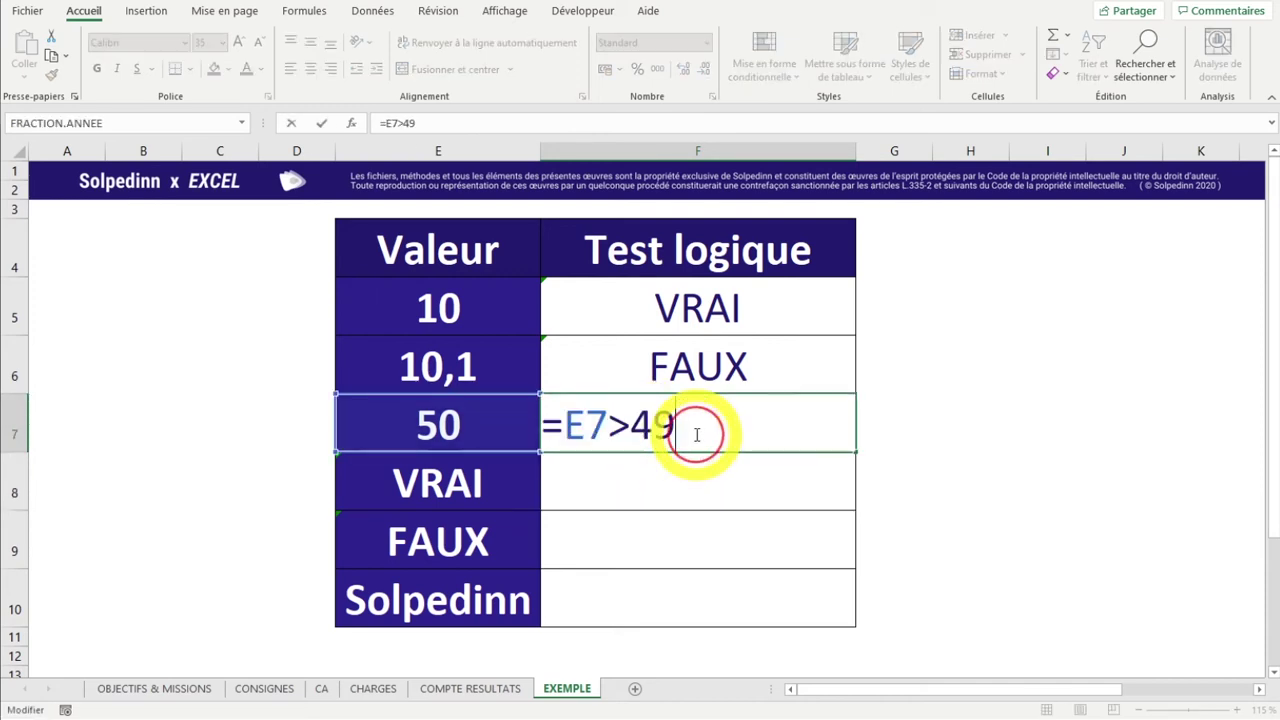
{"action": "left_click_drag", "start_coordinate": [606, 426], "coordinate": [615, 432]}
{"action": "type", "text": "<"}
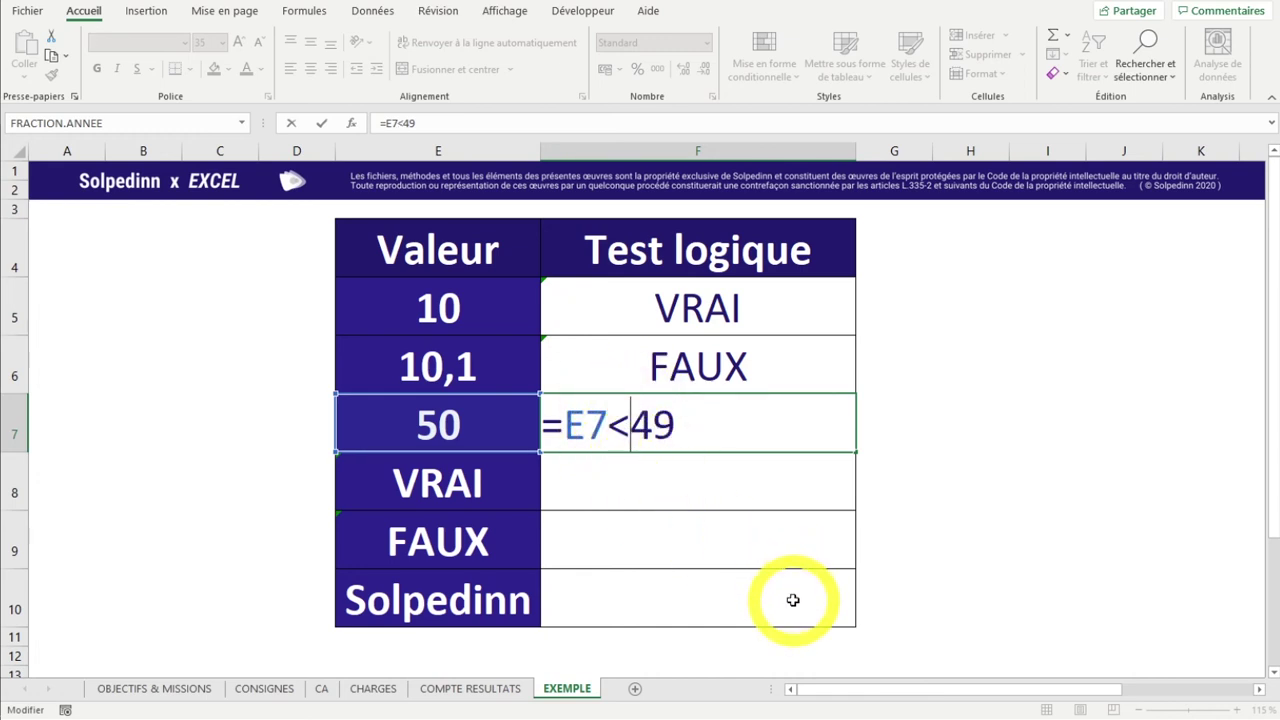
{"action": "key", "text": "Return"}
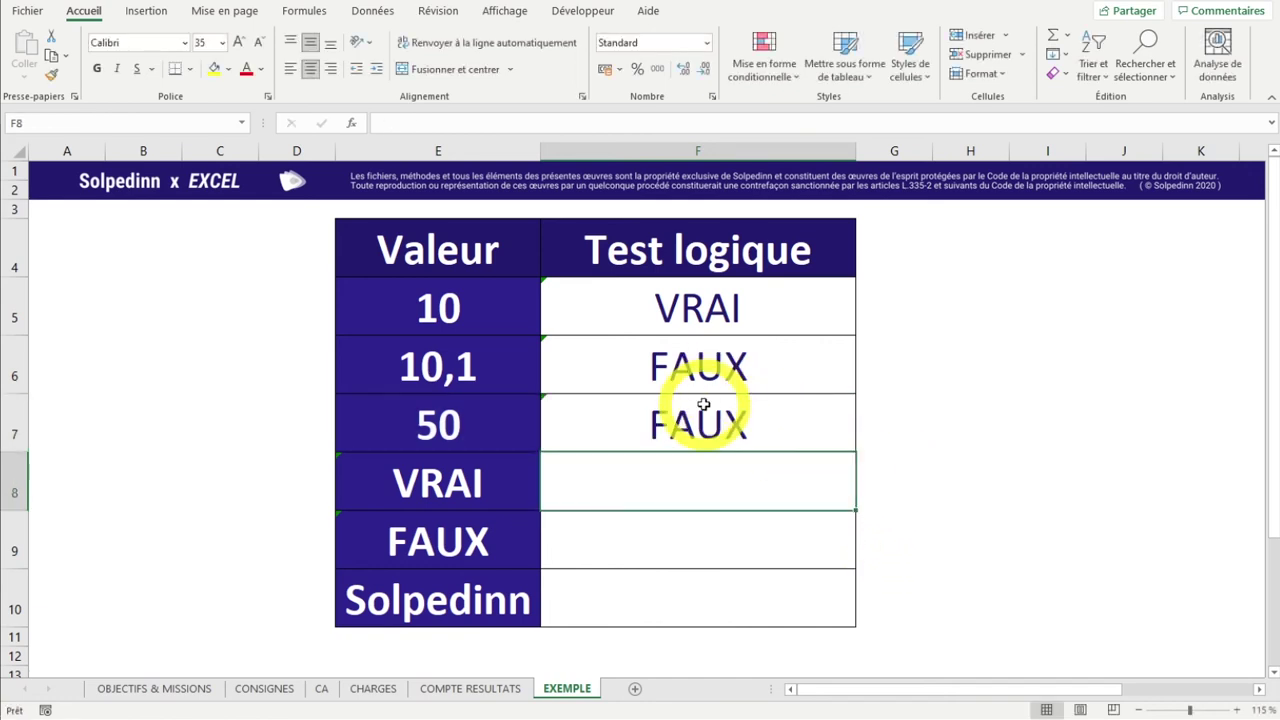
{"action": "left_click", "coordinate": [600, 418]}
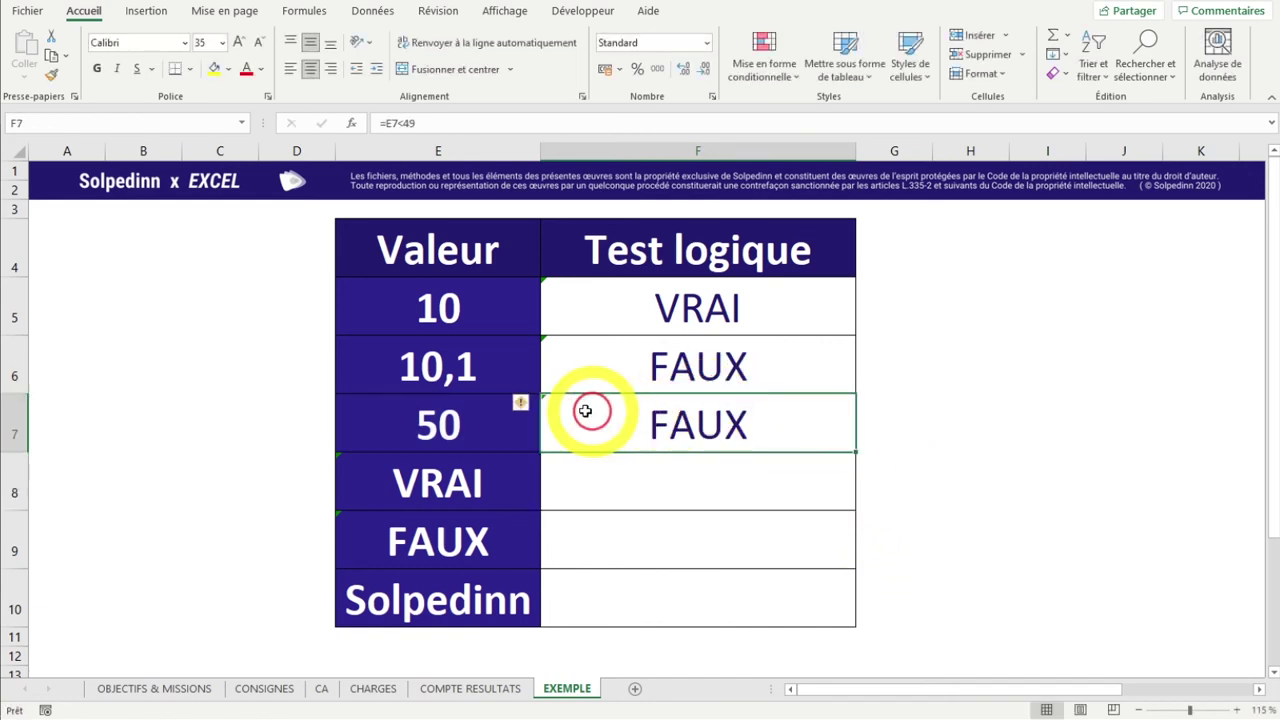
Step: Rewrite F7 as =E7>=50, which returns VRAI
{"action": "double_click", "coordinate": [700, 430]}
{"action": "double_click", "coordinate": [620, 425]}
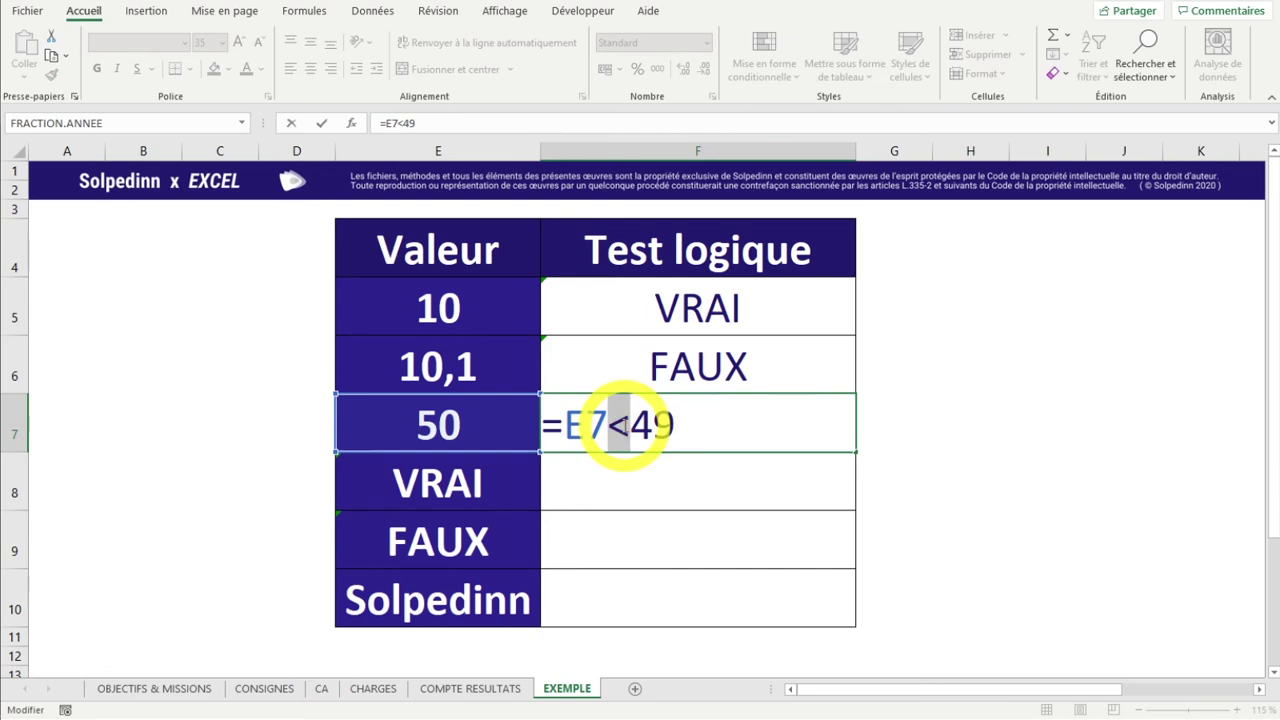
{"action": "key", "text": "BackSpace"}
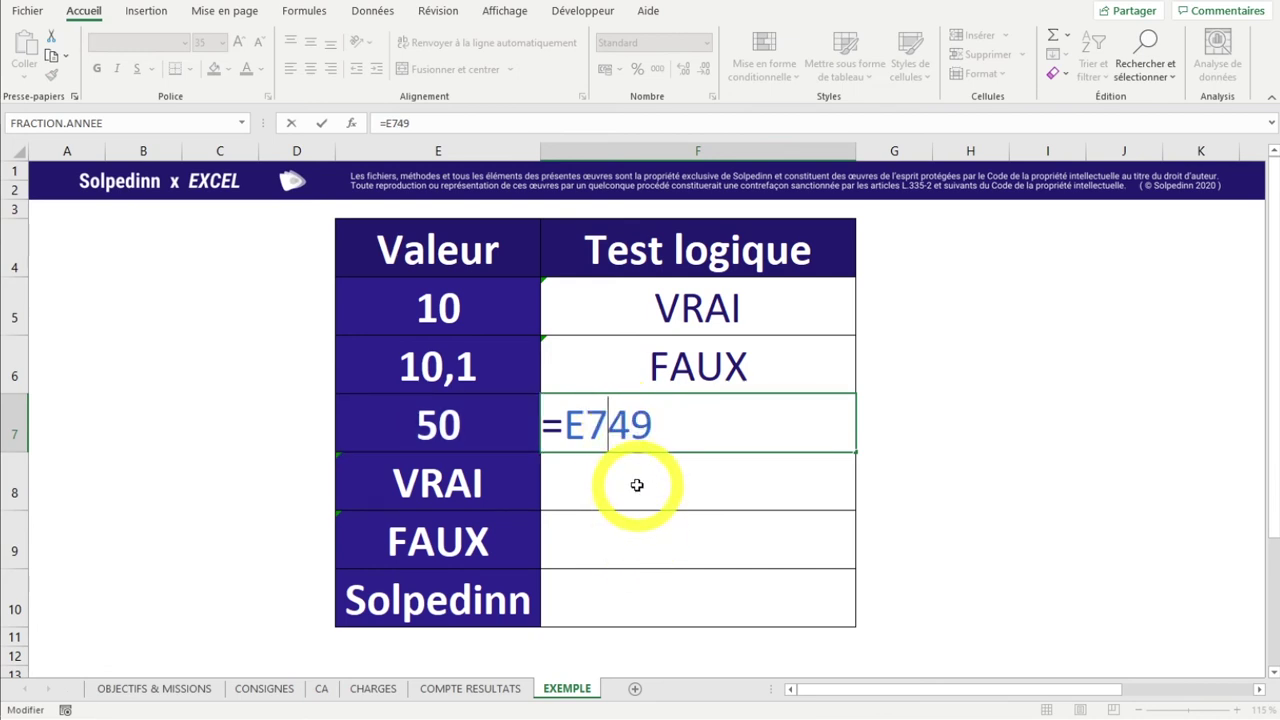
{"action": "left_click_drag", "start_coordinate": [609, 425], "coordinate": [655, 425]}
{"action": "key", "text": "Delete"}
{"action": "type", "text": ">=50"}
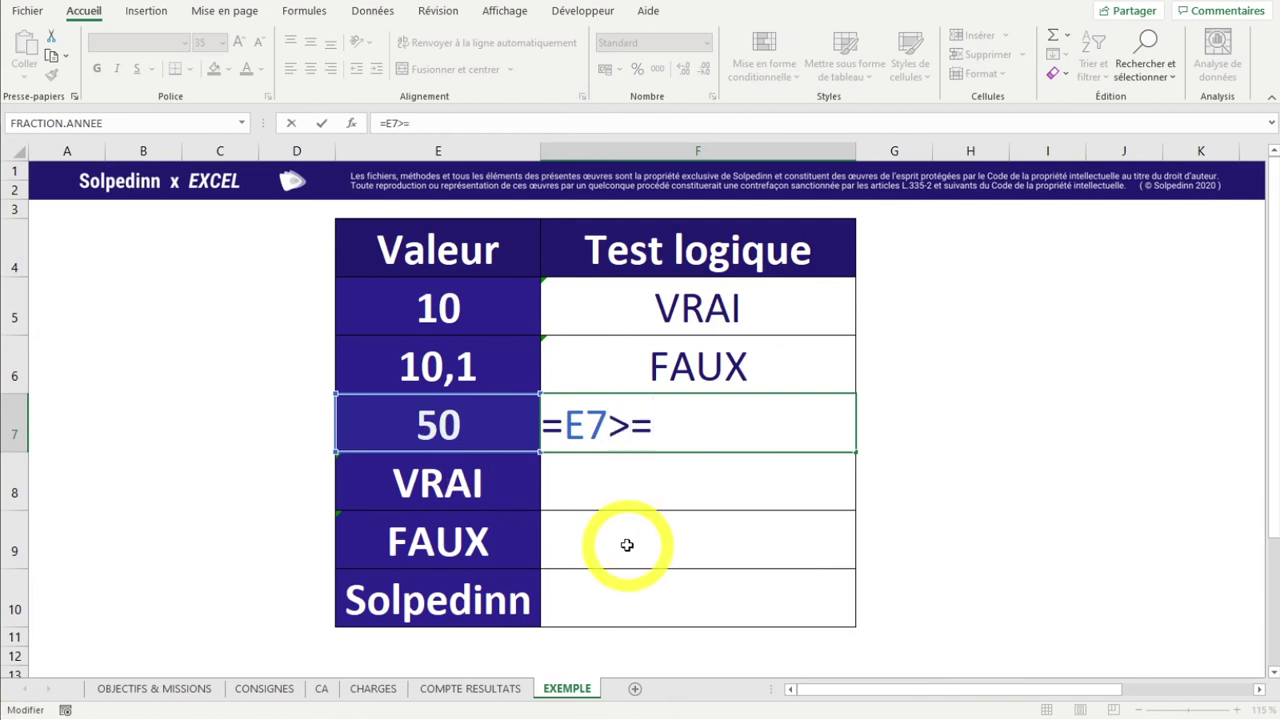
{"action": "double_click", "coordinate": [651, 427]}
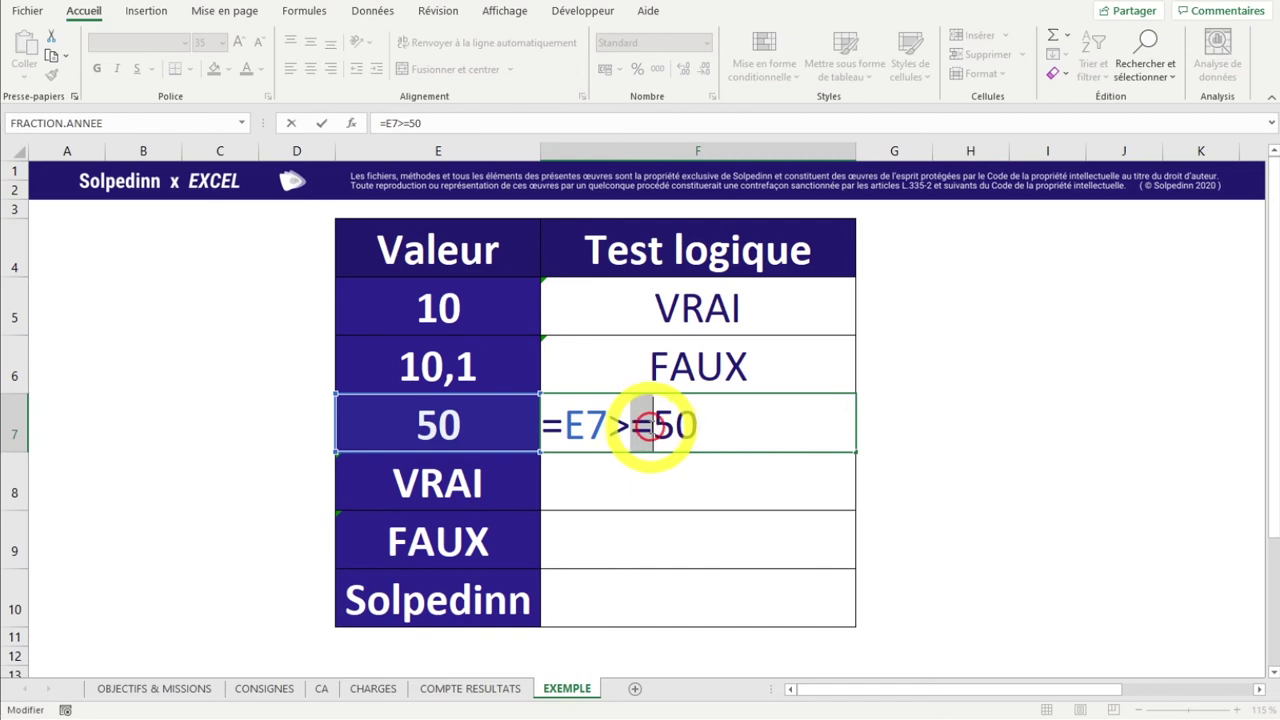
{"action": "double_click", "coordinate": [620, 426]}
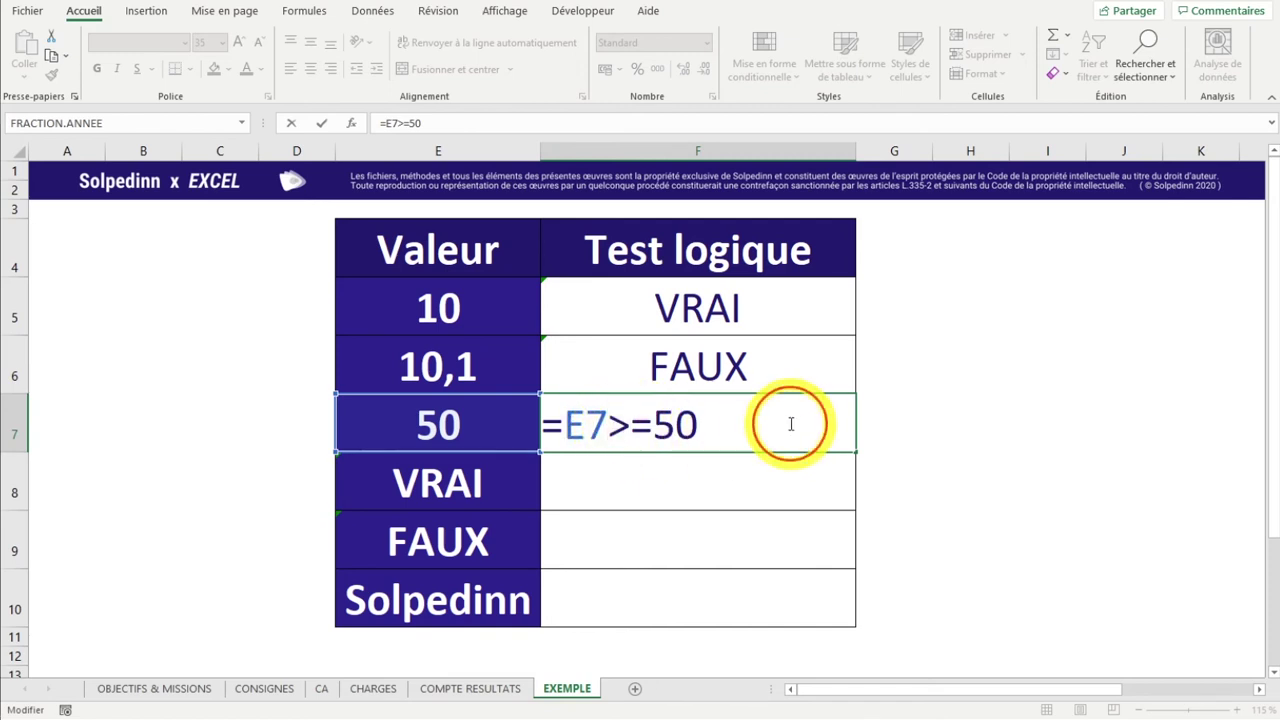
{"action": "key", "text": "Return"}
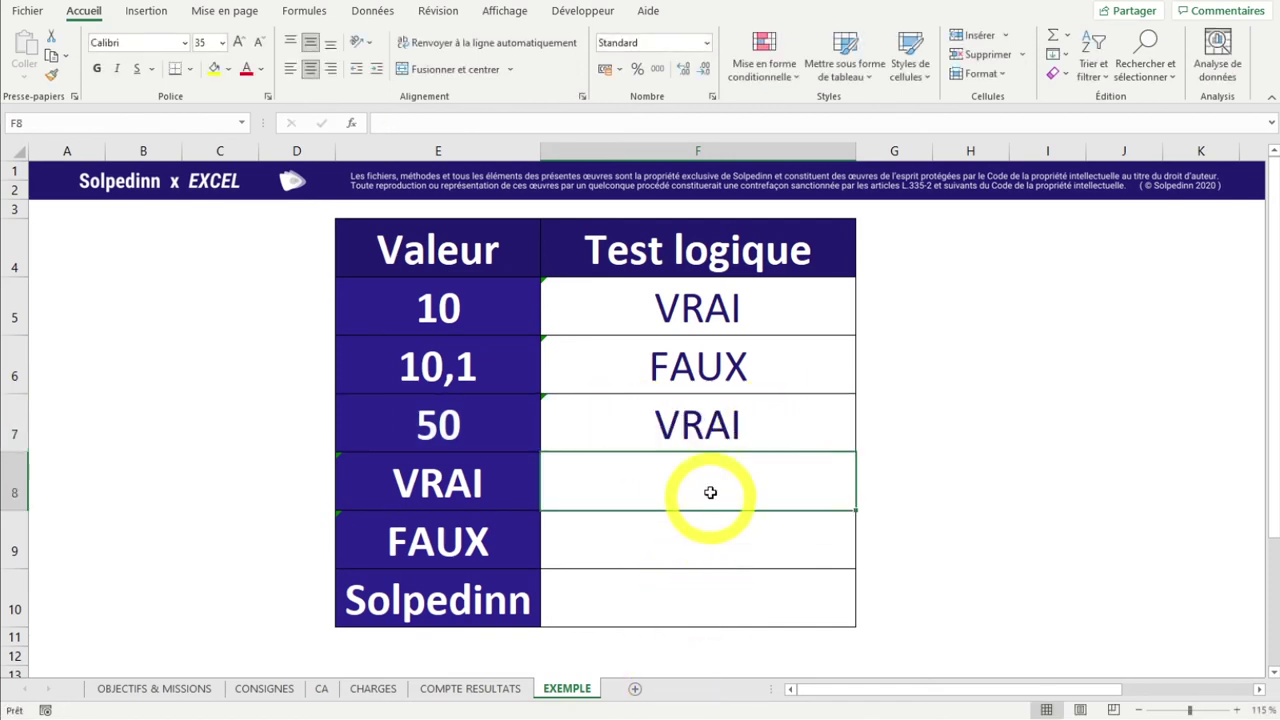
Step: Change F7's test to =E7<=50
{"action": "left_click", "coordinate": [634, 422]}
{"action": "left_click", "coordinate": [487, 426]}
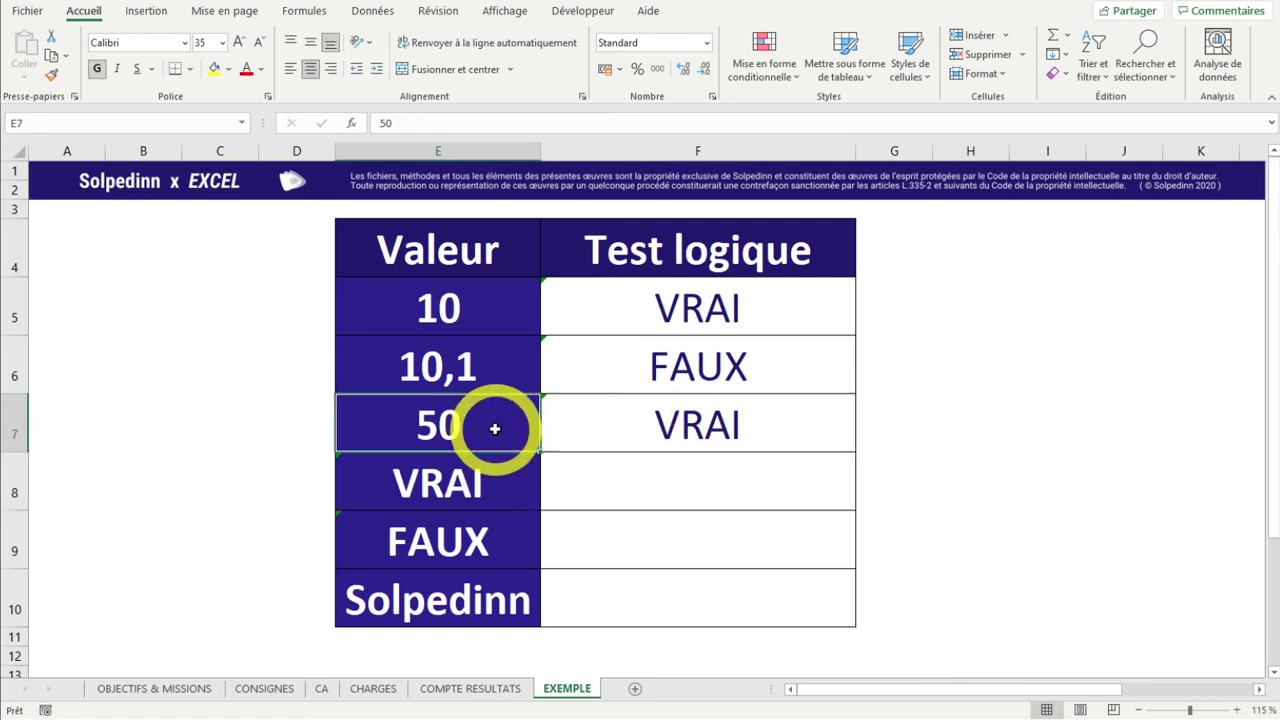
{"action": "double_click", "coordinate": [688, 428]}
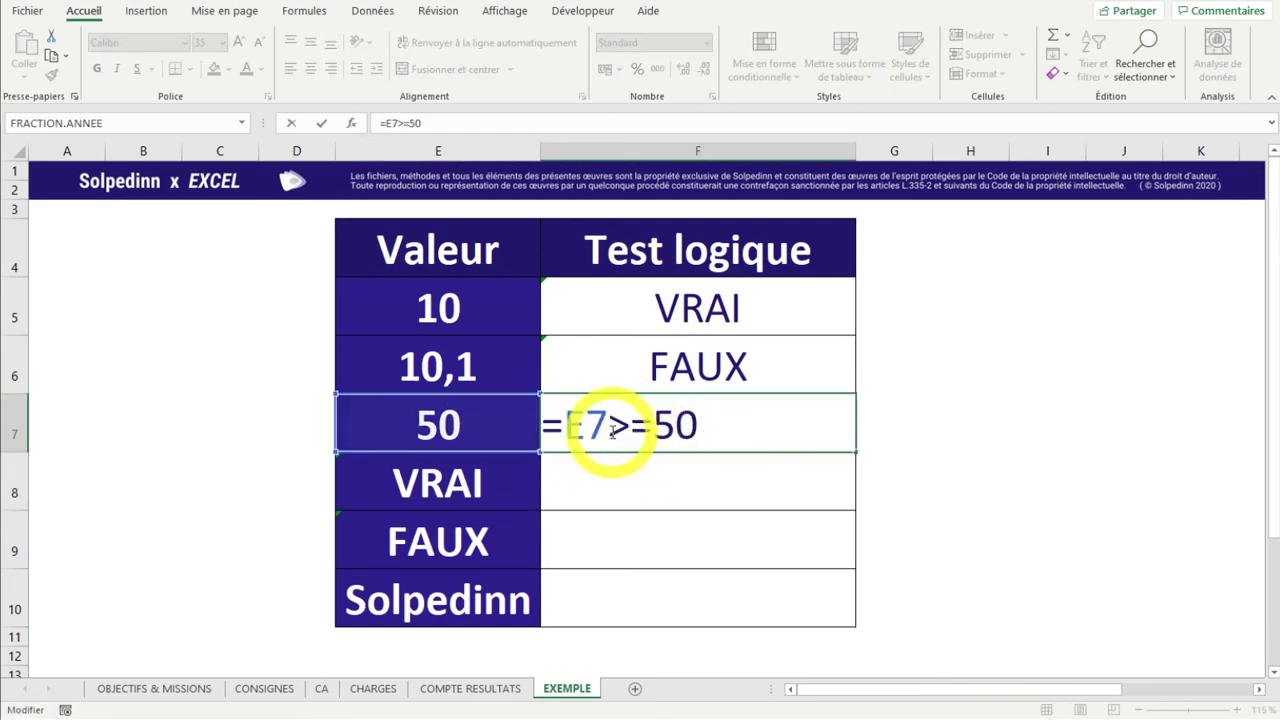
{"action": "left_click_drag", "start_coordinate": [610, 427], "coordinate": [630, 428]}
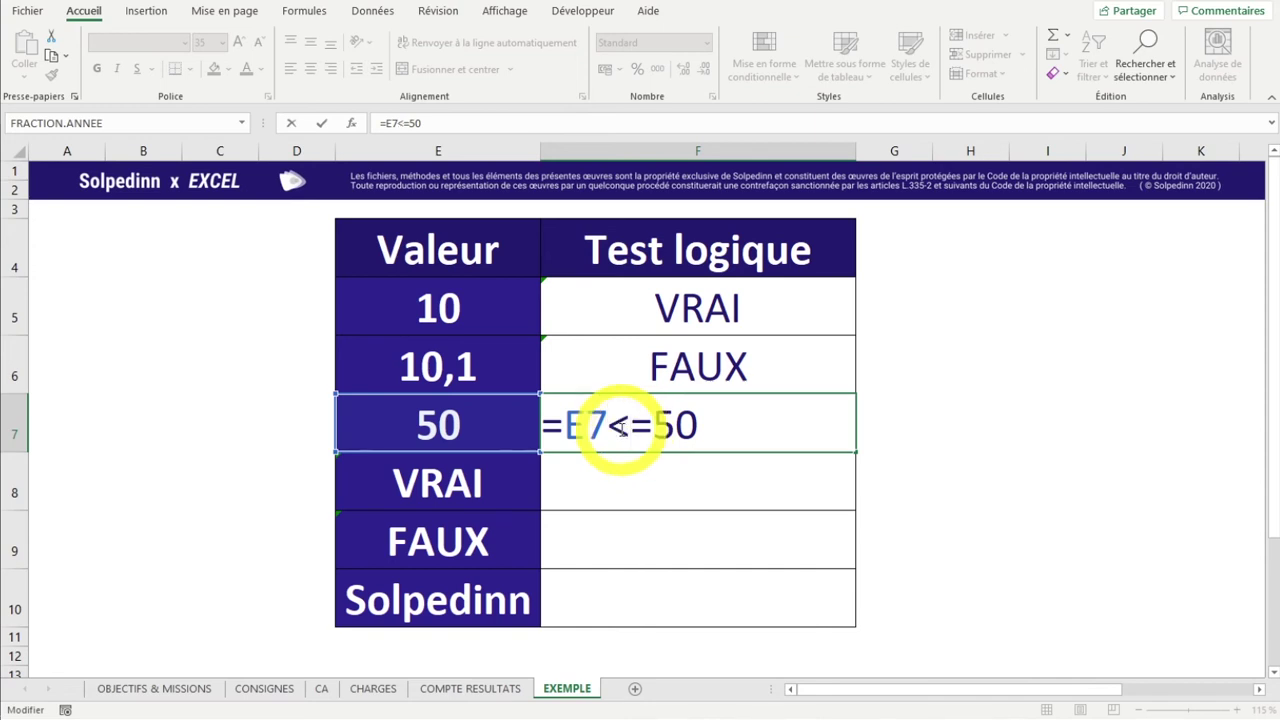
{"action": "left_click_drag", "start_coordinate": [607, 430], "coordinate": [652, 427]}
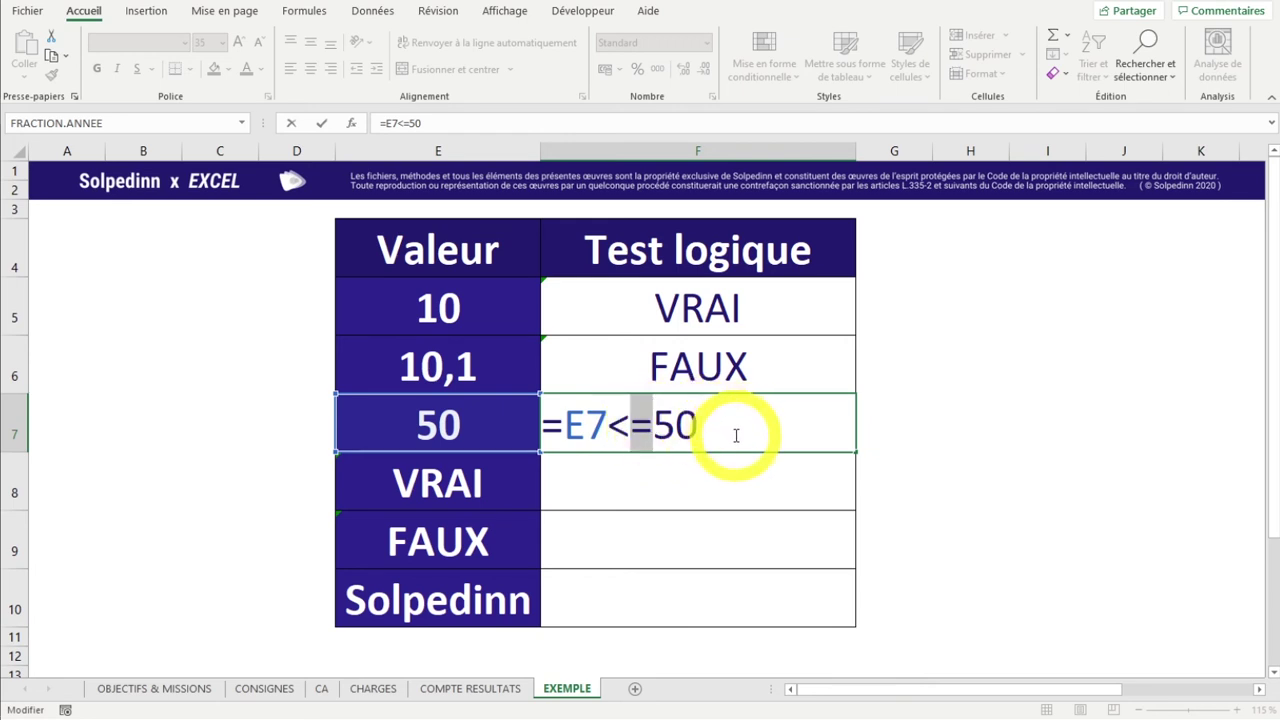
{"action": "key", "text": "Return"}
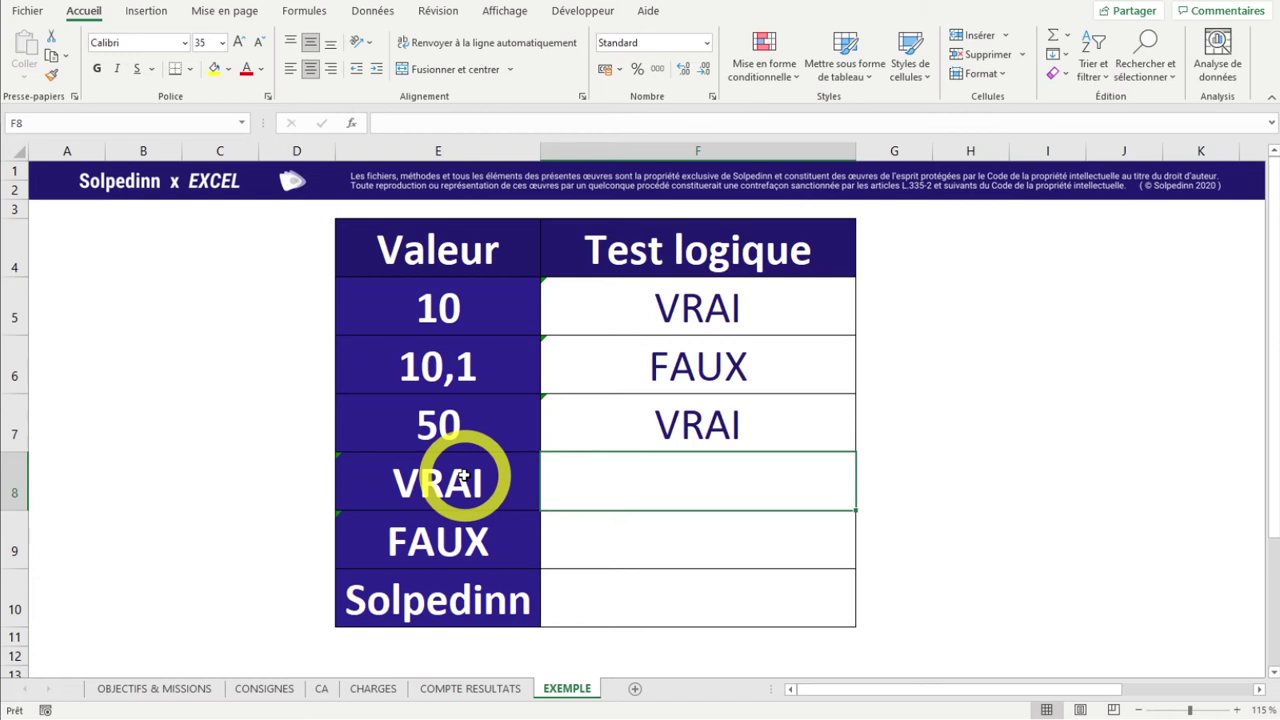
Step: Inspect E8's logical =VRAI entry and confirm it unchanged
{"action": "left_click", "coordinate": [463, 477]}
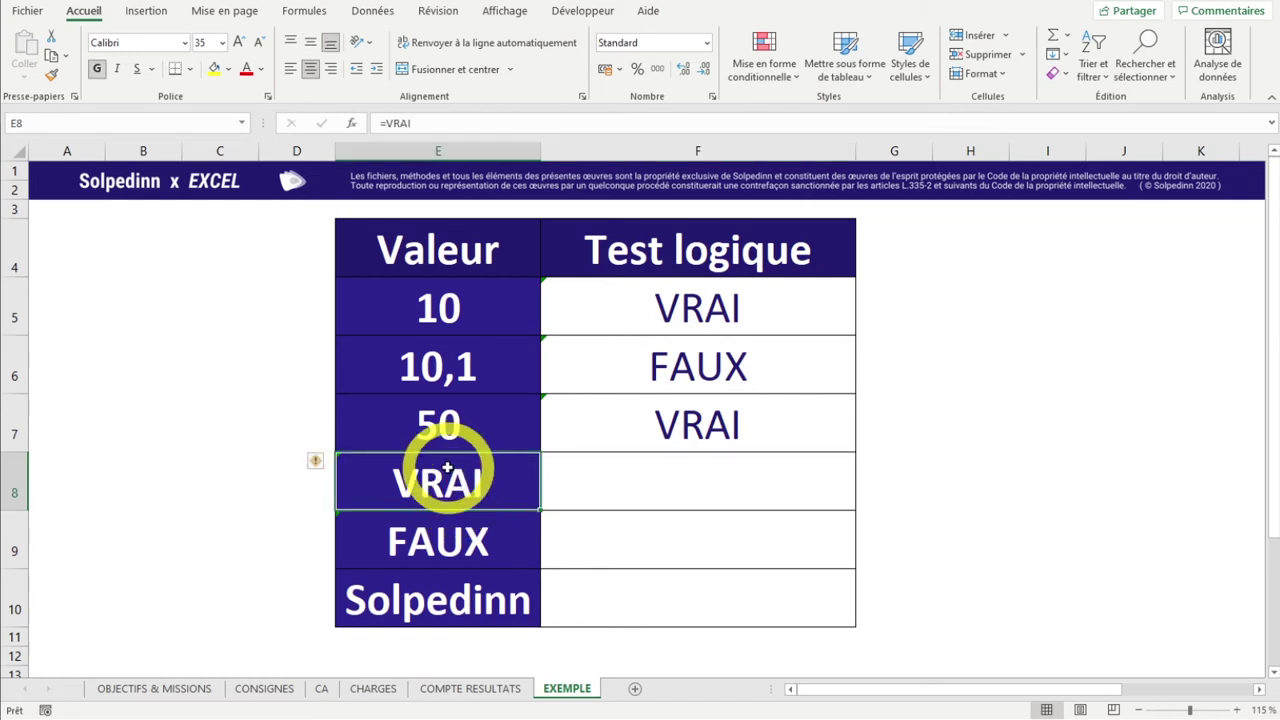
{"action": "double_click", "coordinate": [445, 480]}
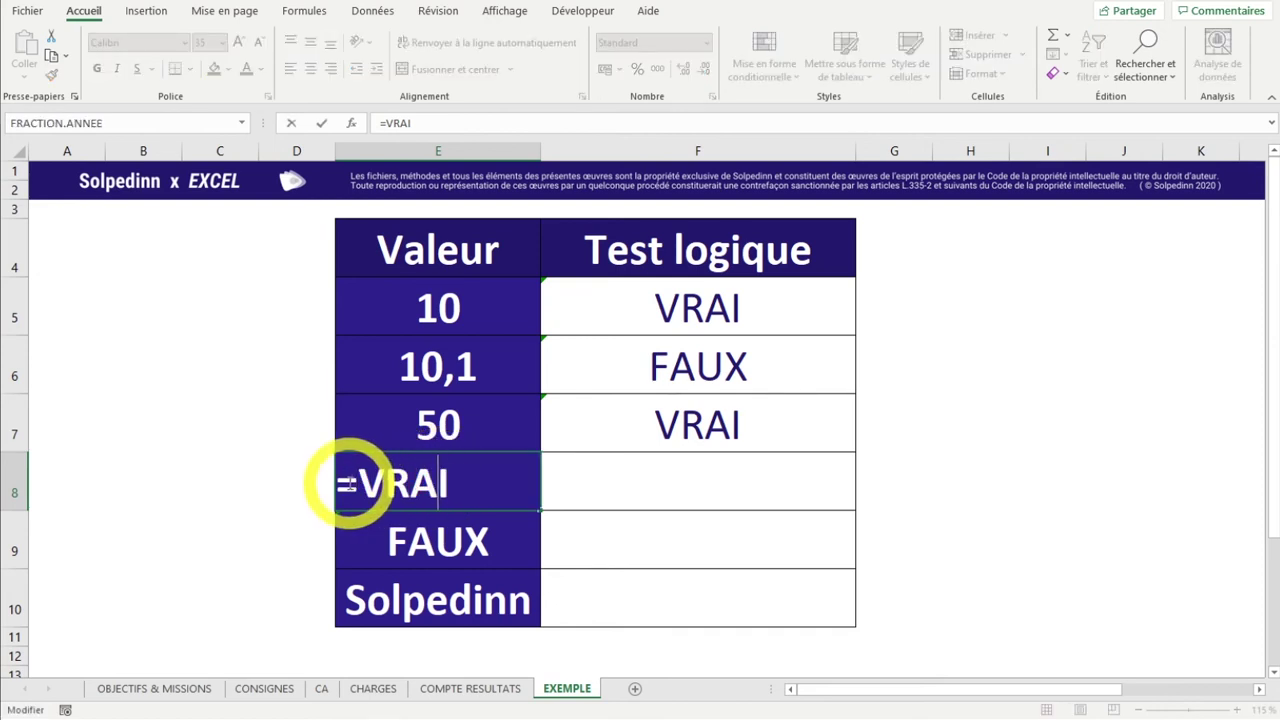
{"action": "left_click_drag", "start_coordinate": [345, 484], "coordinate": [476, 497]}
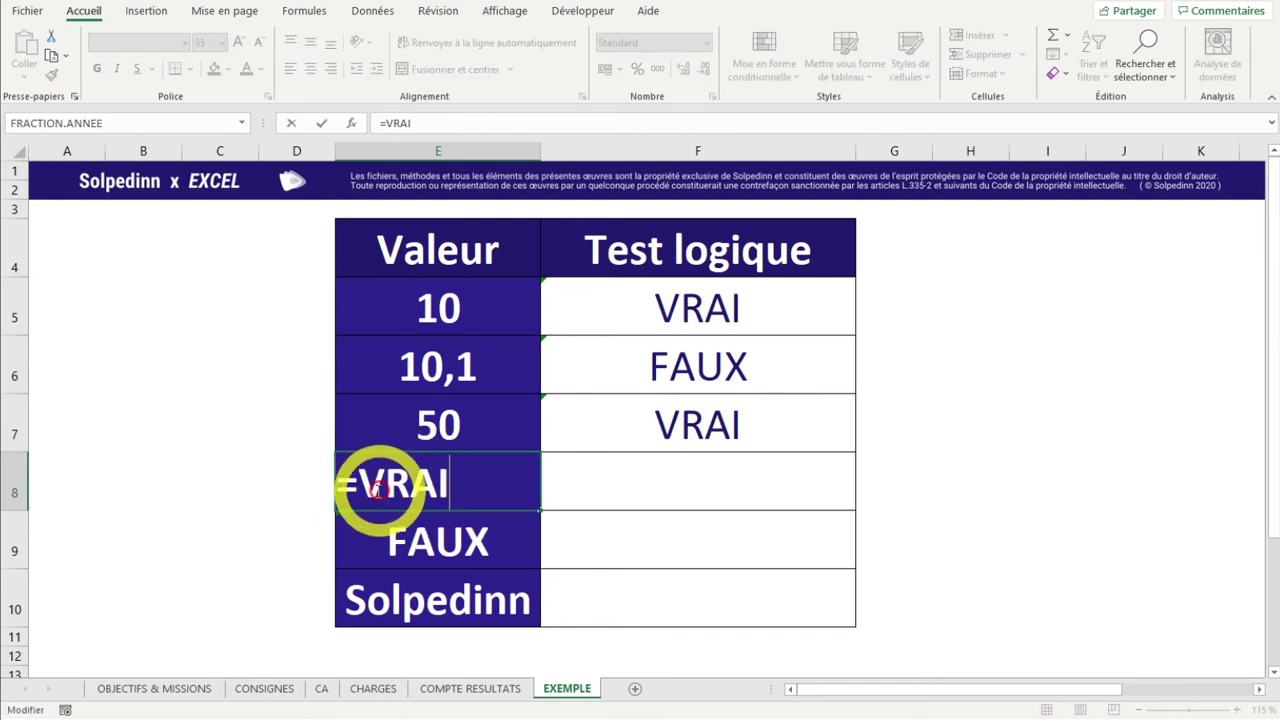
{"action": "left_click_drag", "start_coordinate": [360, 486], "coordinate": [490, 489]}
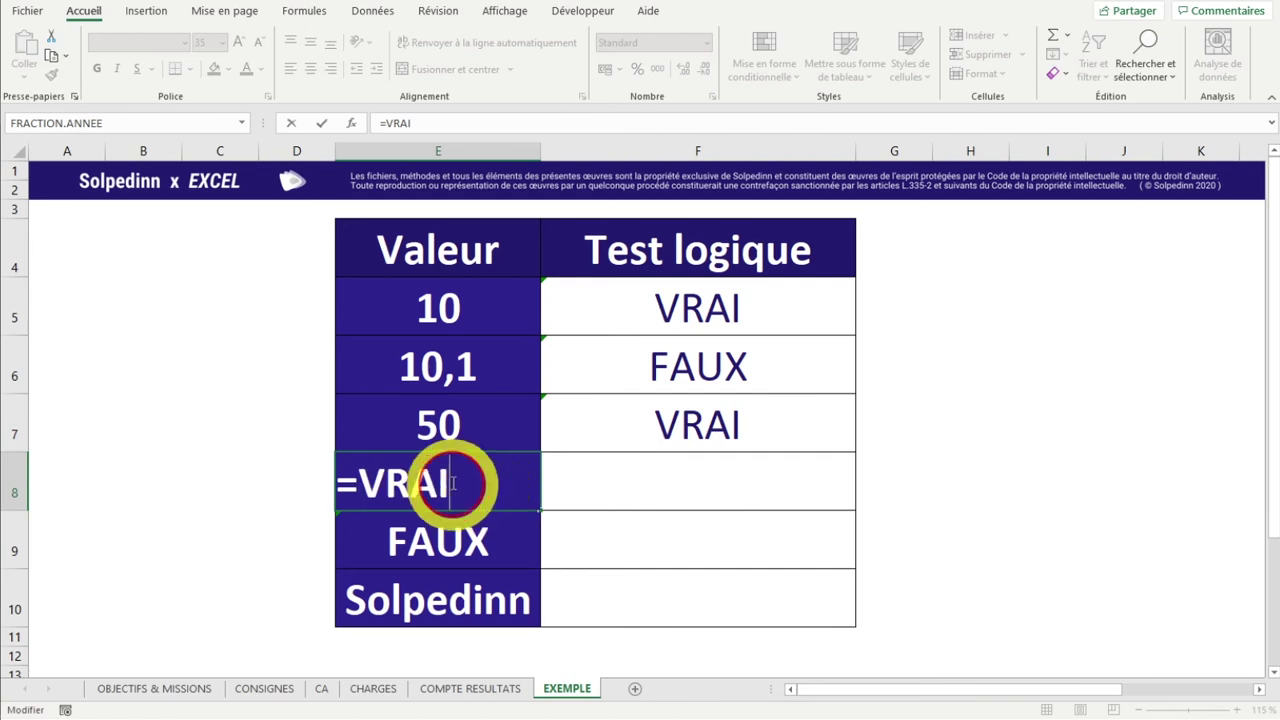
{"action": "left_click_drag", "start_coordinate": [362, 486], "coordinate": [481, 490]}
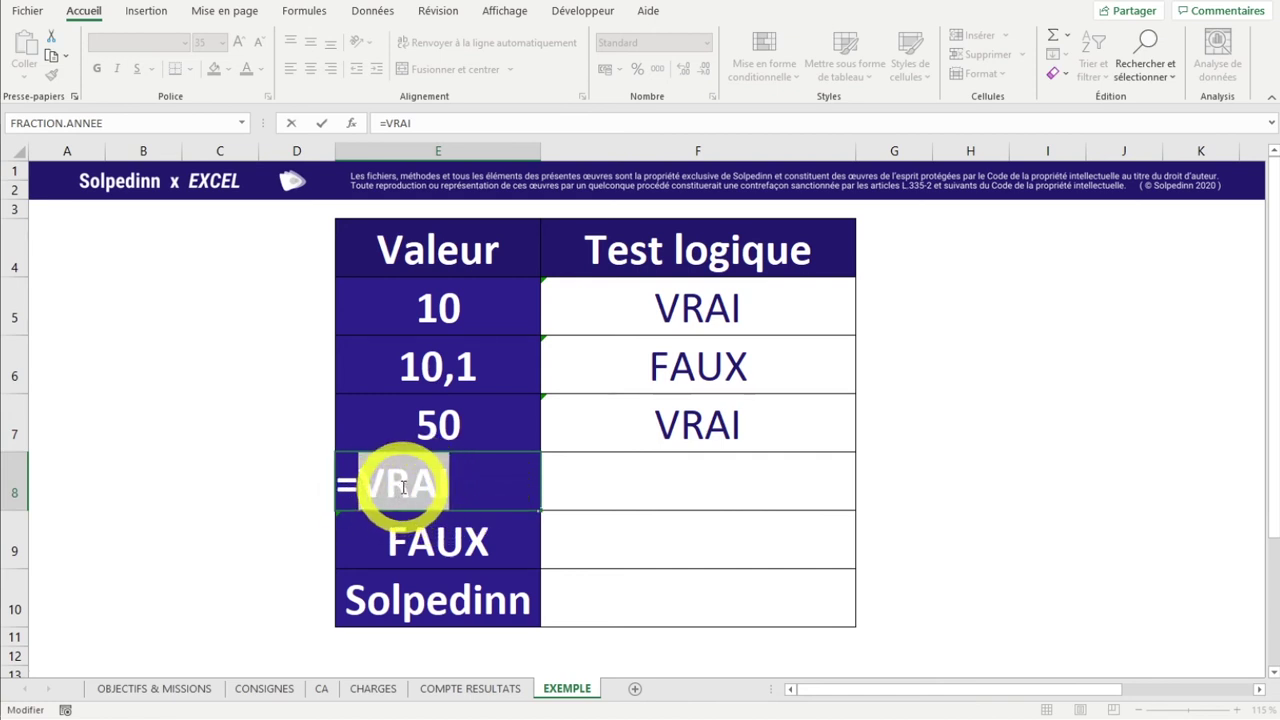
{"action": "left_click", "coordinate": [453, 482]}
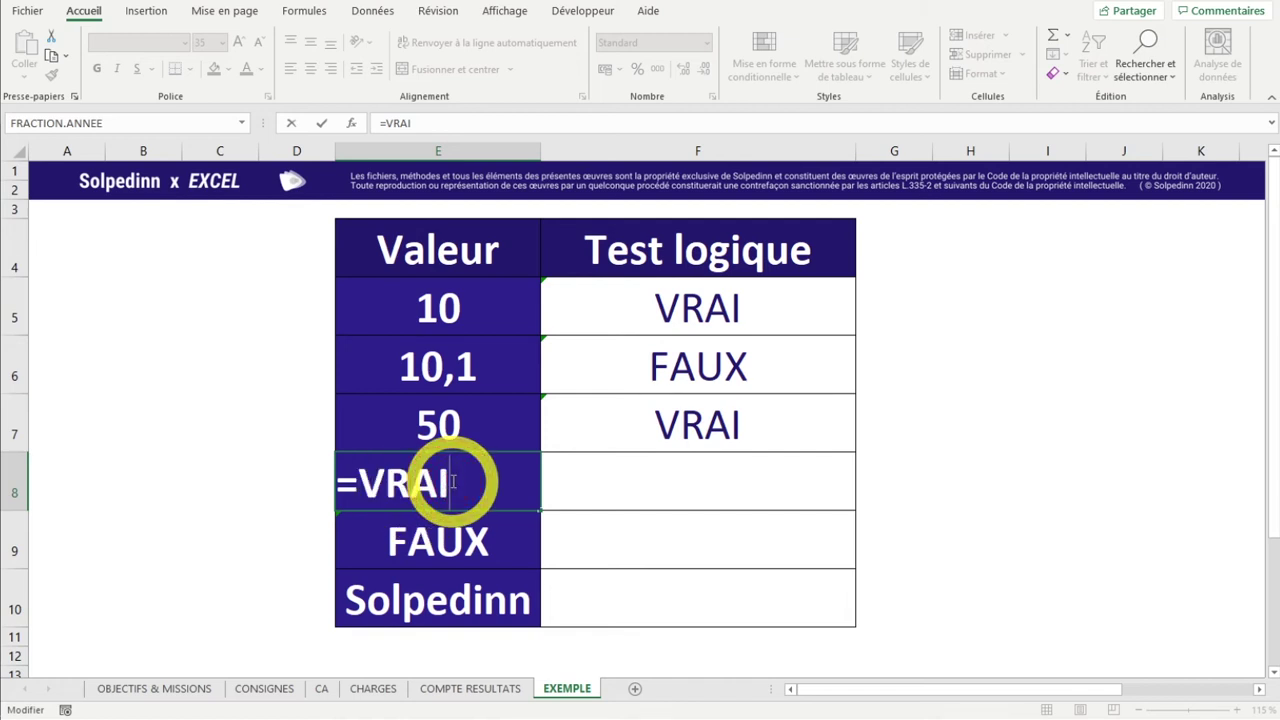
{"action": "double_click", "coordinate": [393, 482]}
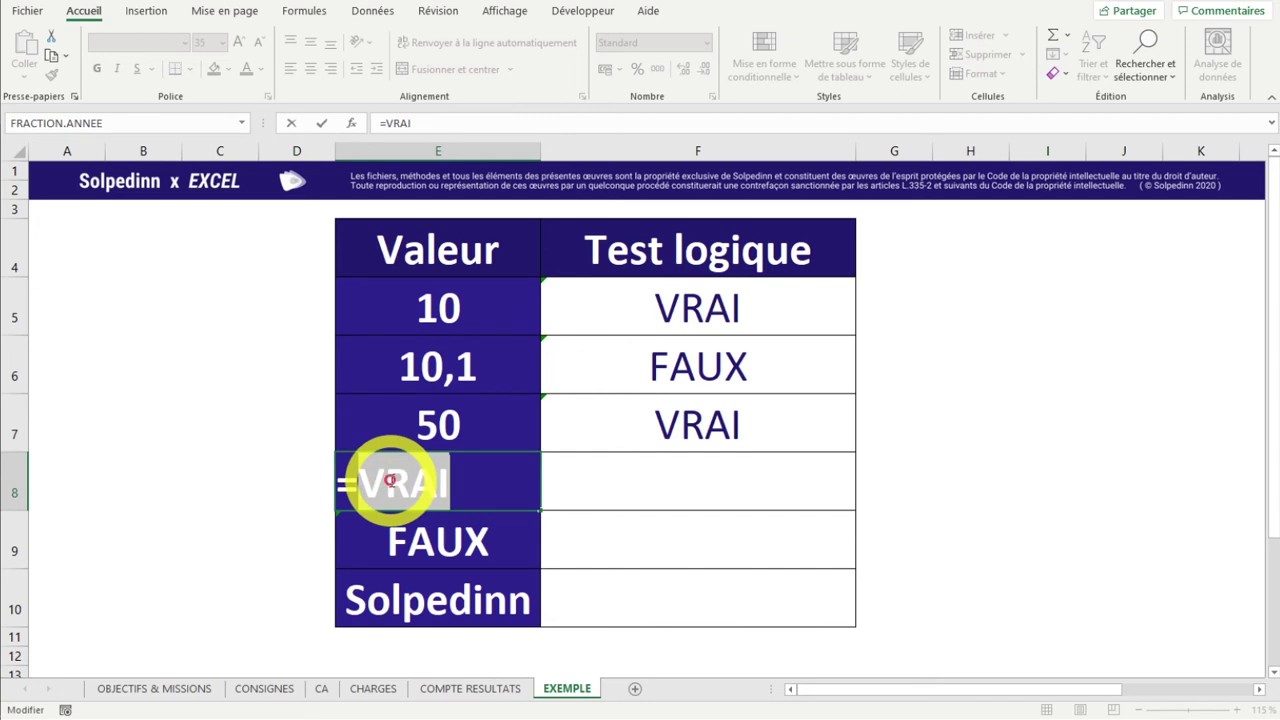
{"action": "key", "text": "Return"}
Step: Confirm E9 as the text formula ="FAUX" beneath the VRAI value
{"action": "double_click", "coordinate": [455, 545]}
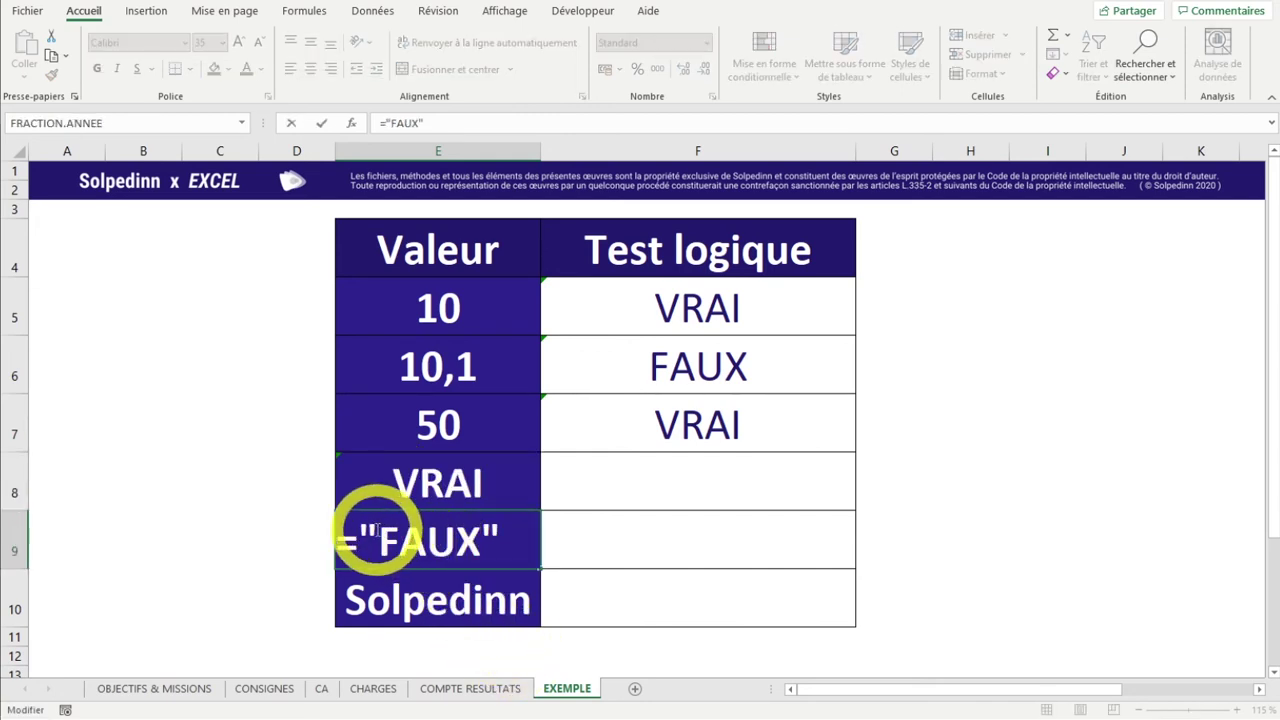
{"action": "left_click_drag", "start_coordinate": [378, 540], "coordinate": [478, 545]}
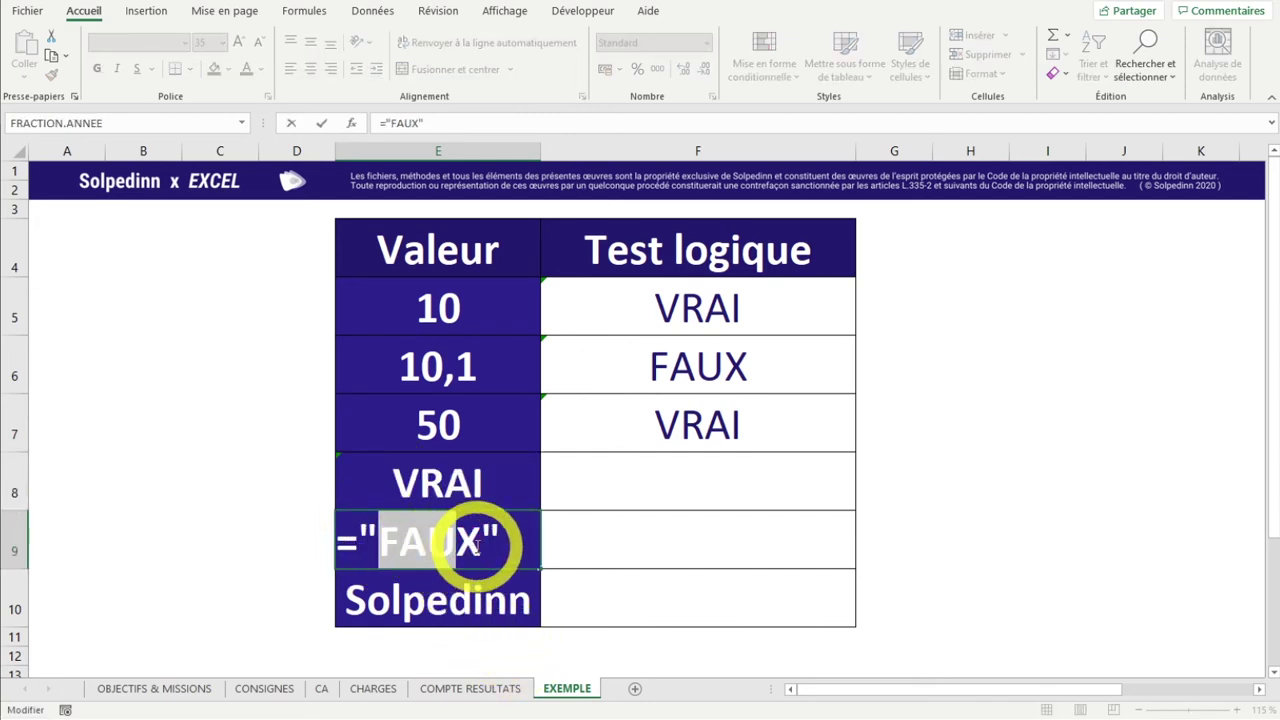
{"action": "left_click_drag", "start_coordinate": [378, 540], "coordinate": [360, 540]}
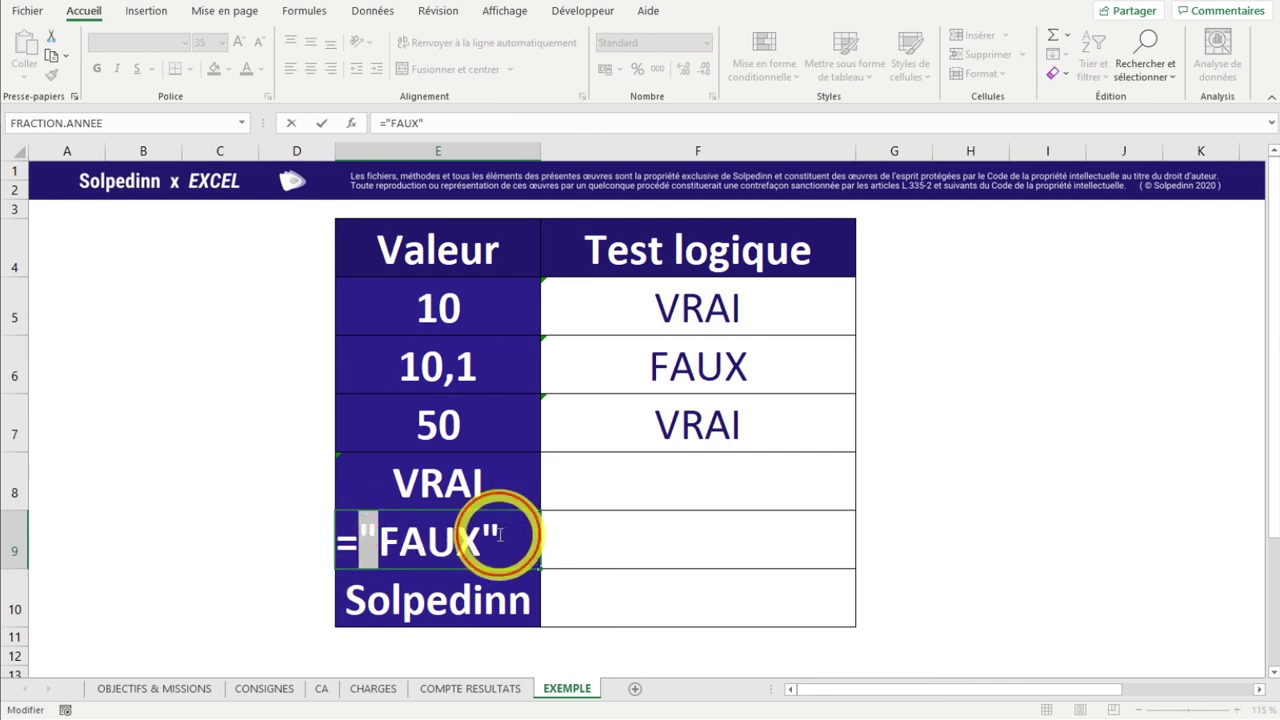
{"action": "left_click_drag", "start_coordinate": [500, 537], "coordinate": [506, 537]}
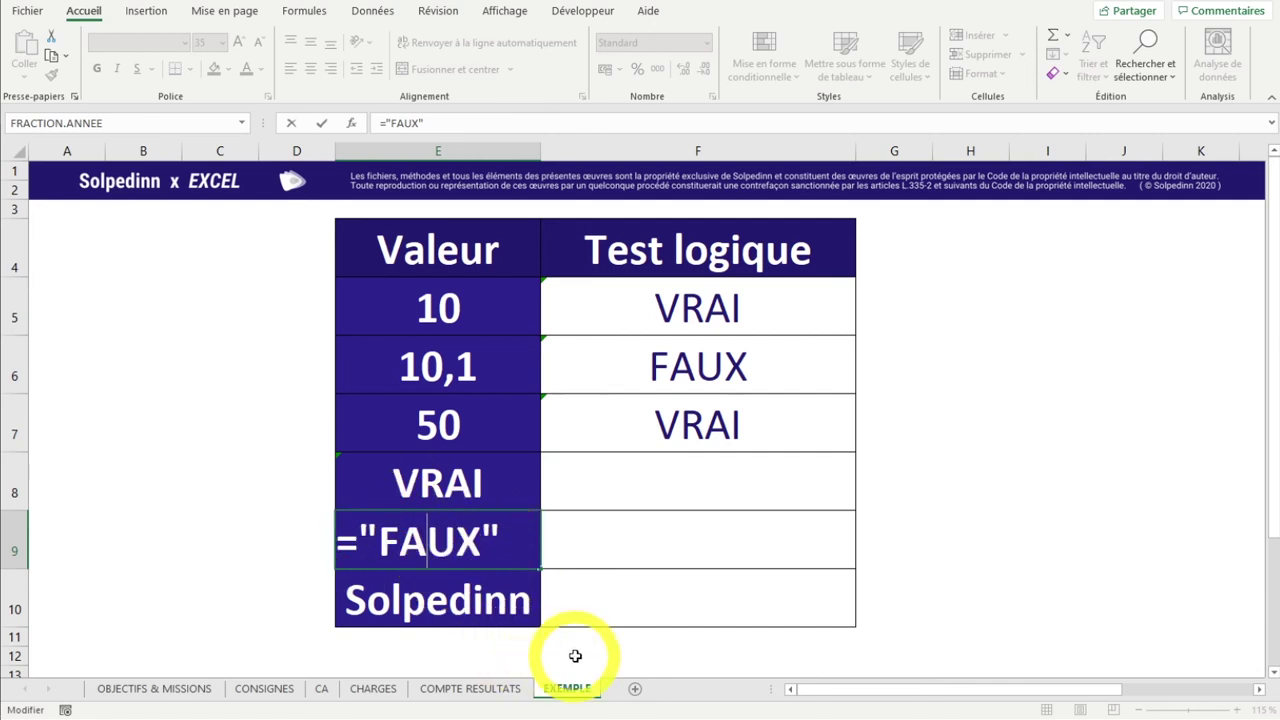
{"action": "key", "text": "Return"}
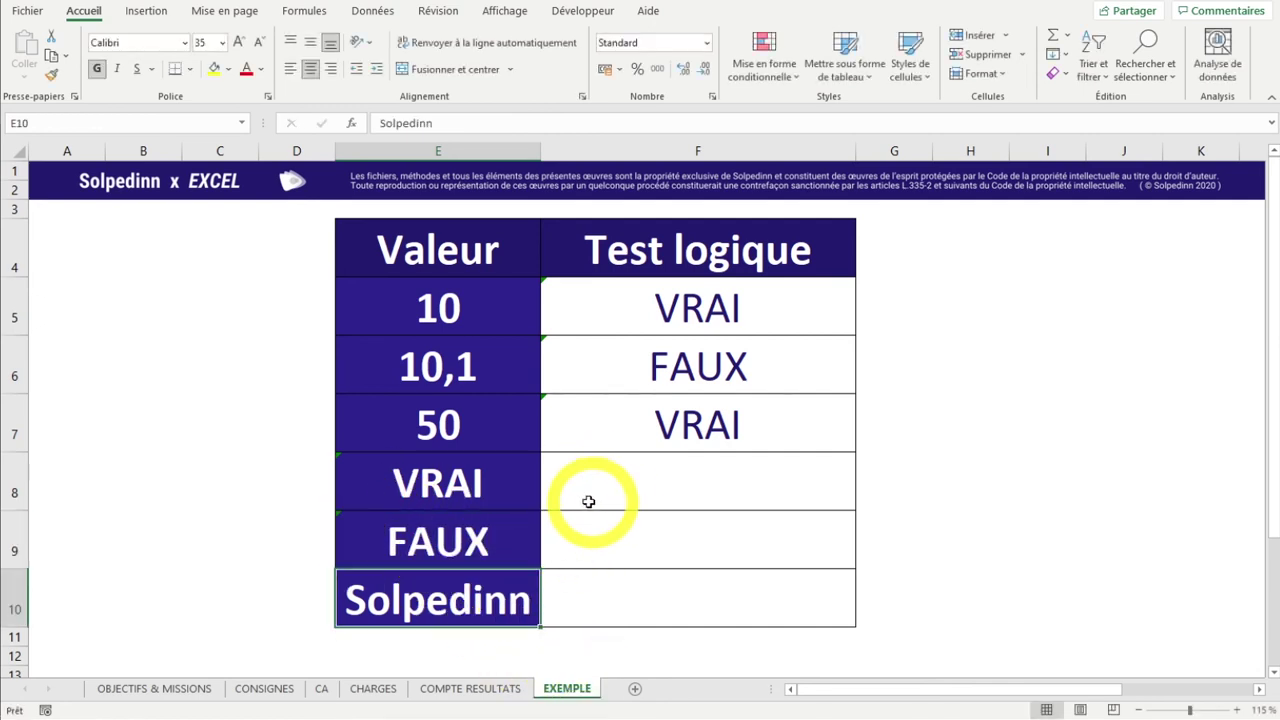
{"action": "left_click_drag", "start_coordinate": [471, 491], "coordinate": [505, 534]}
{"action": "left_click", "coordinate": [727, 483]}
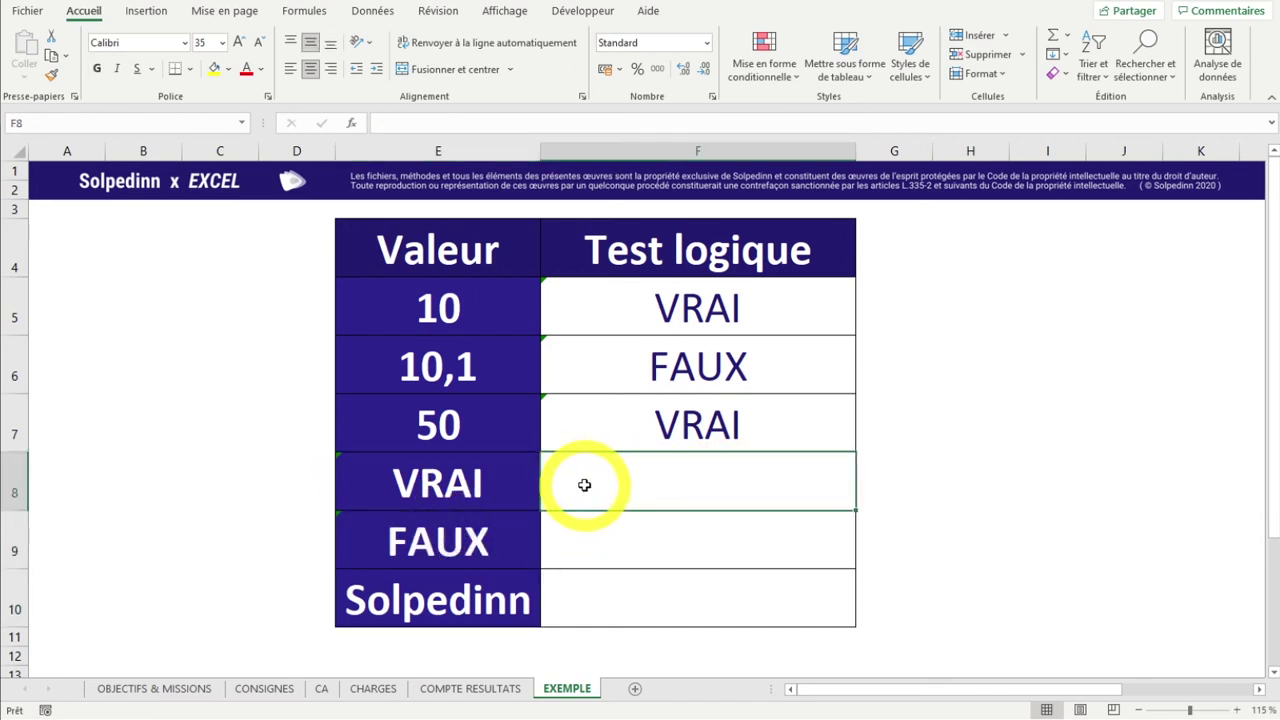
Step: In F8, enter the comparison =E8=VRAI against E8's value
{"action": "type", "text": "="}
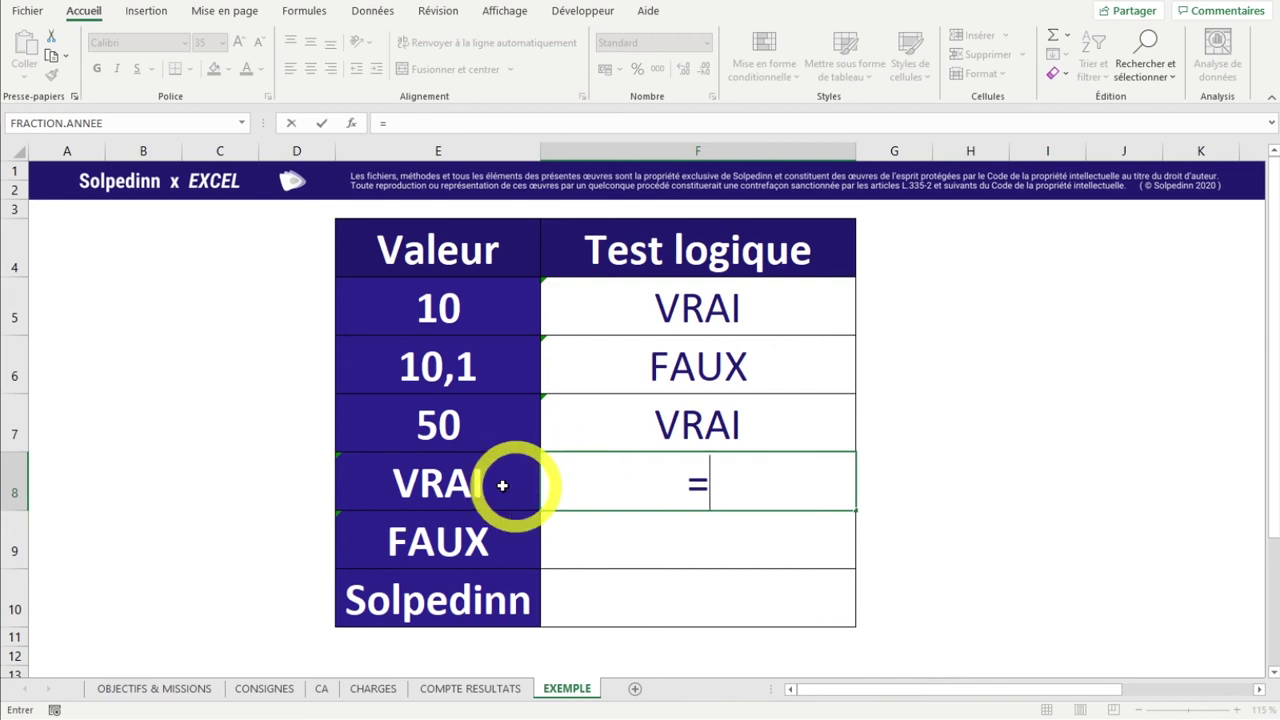
{"action": "left_click", "coordinate": [471, 487]}
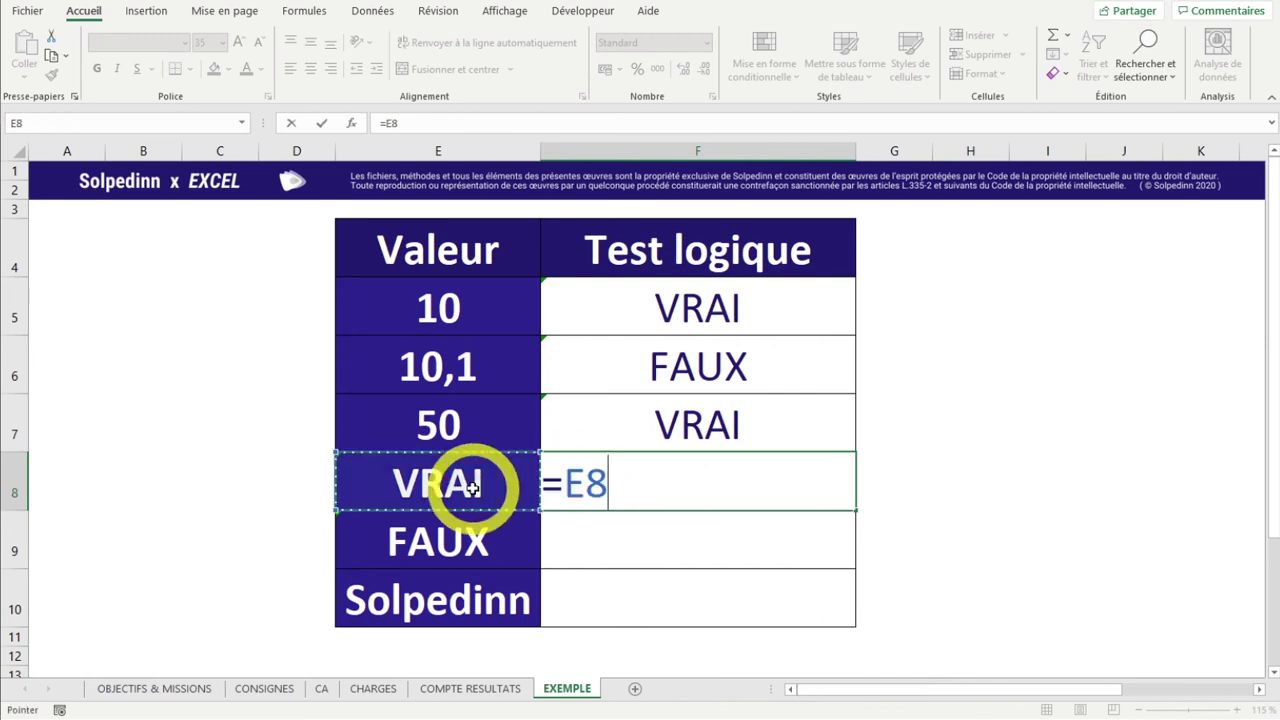
{"action": "type", "text": "=VRAI"}
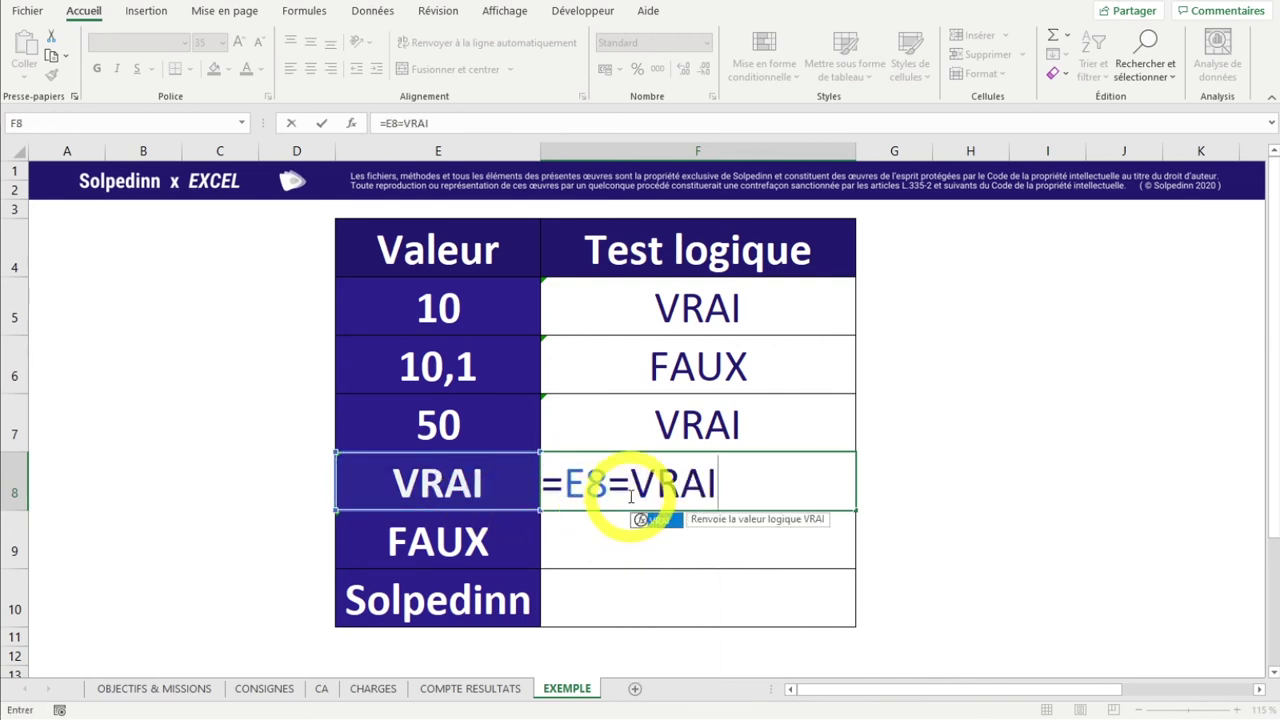
{"action": "left_click_drag", "start_coordinate": [629, 483], "coordinate": [739, 480]}
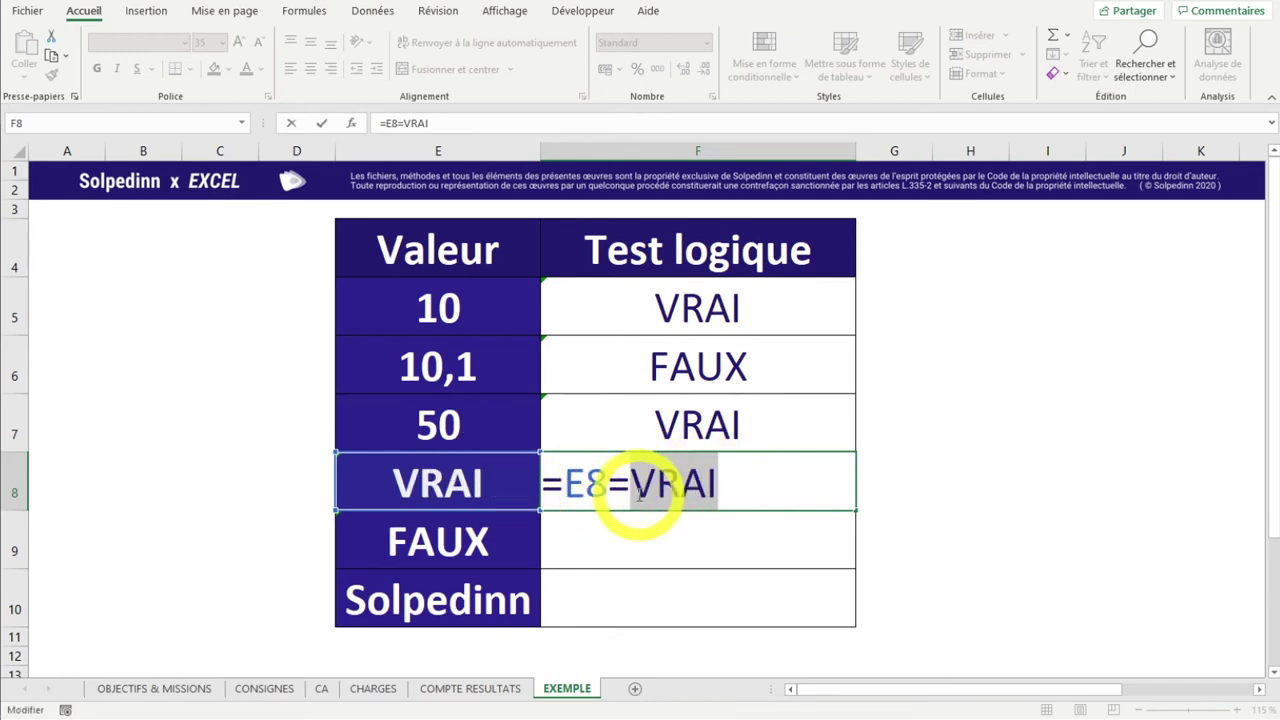
{"action": "key", "text": "Return"}
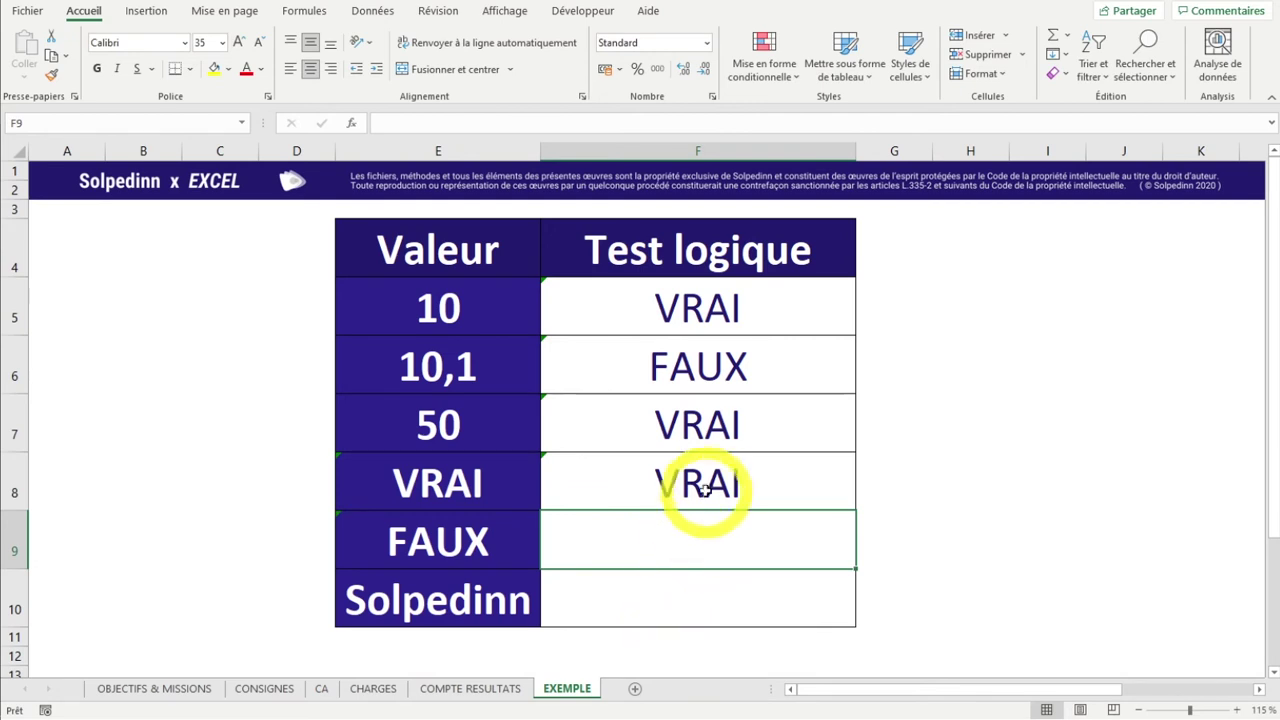
{"action": "left_click", "coordinate": [663, 485]}
{"action": "left_click", "coordinate": [477, 485]}
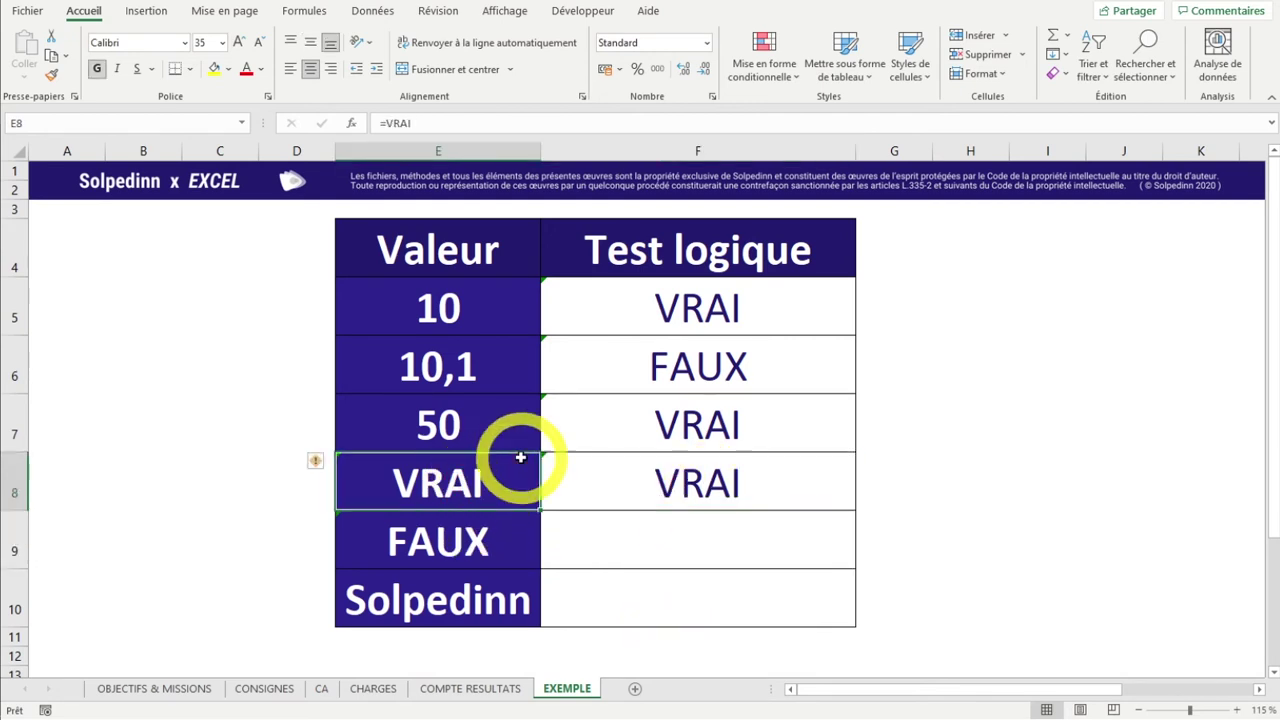
Step: Wrap VRAI in quotes so F8 reads =E8="VRAI" and returns FAUX
{"action": "double_click", "coordinate": [743, 487]}
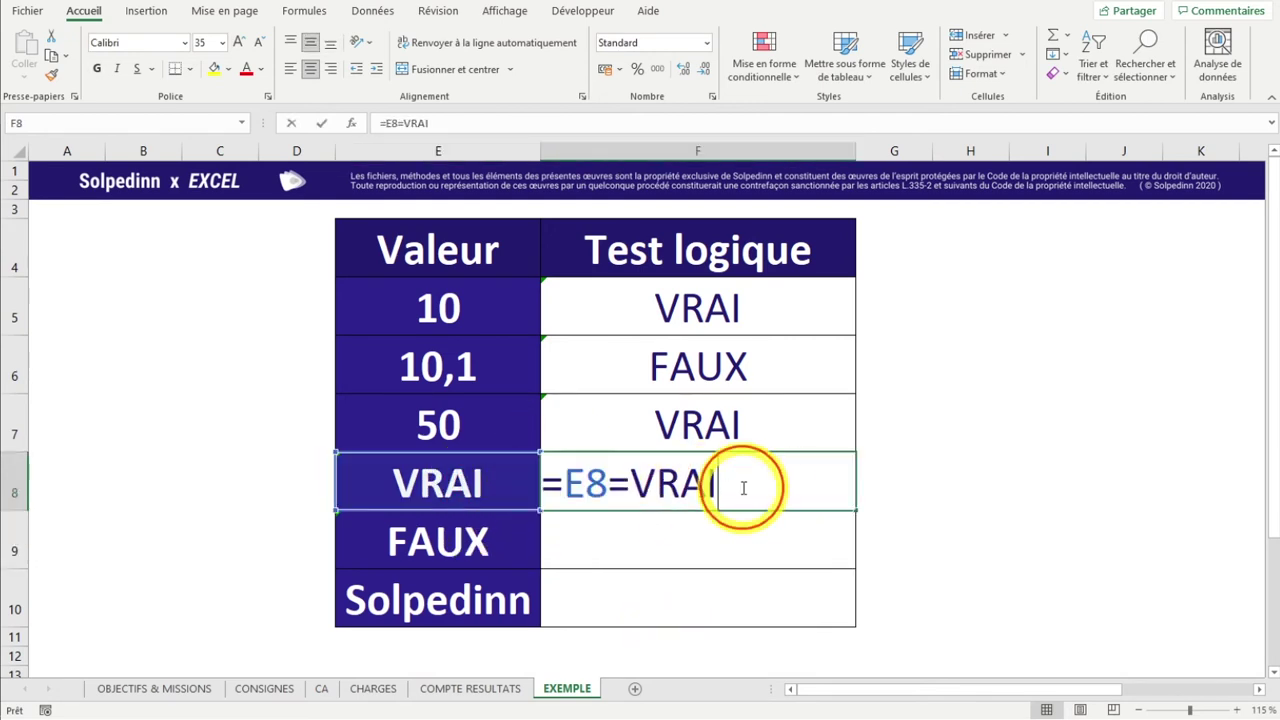
{"action": "left_click_drag", "start_coordinate": [629, 484], "coordinate": [734, 476]}
{"action": "left_click", "coordinate": [634, 484]}
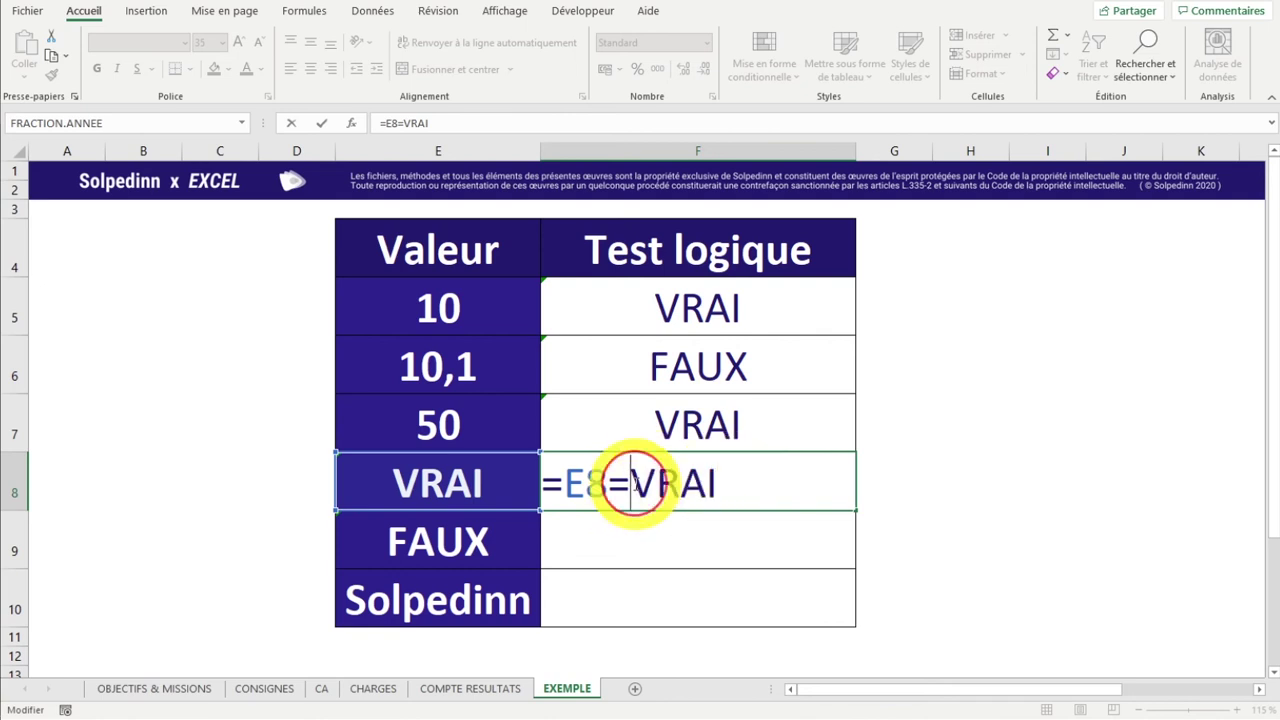
{"action": "type", "text": "\""}
{"action": "left_click", "coordinate": [749, 480]}
{"action": "type", "text": "\""}
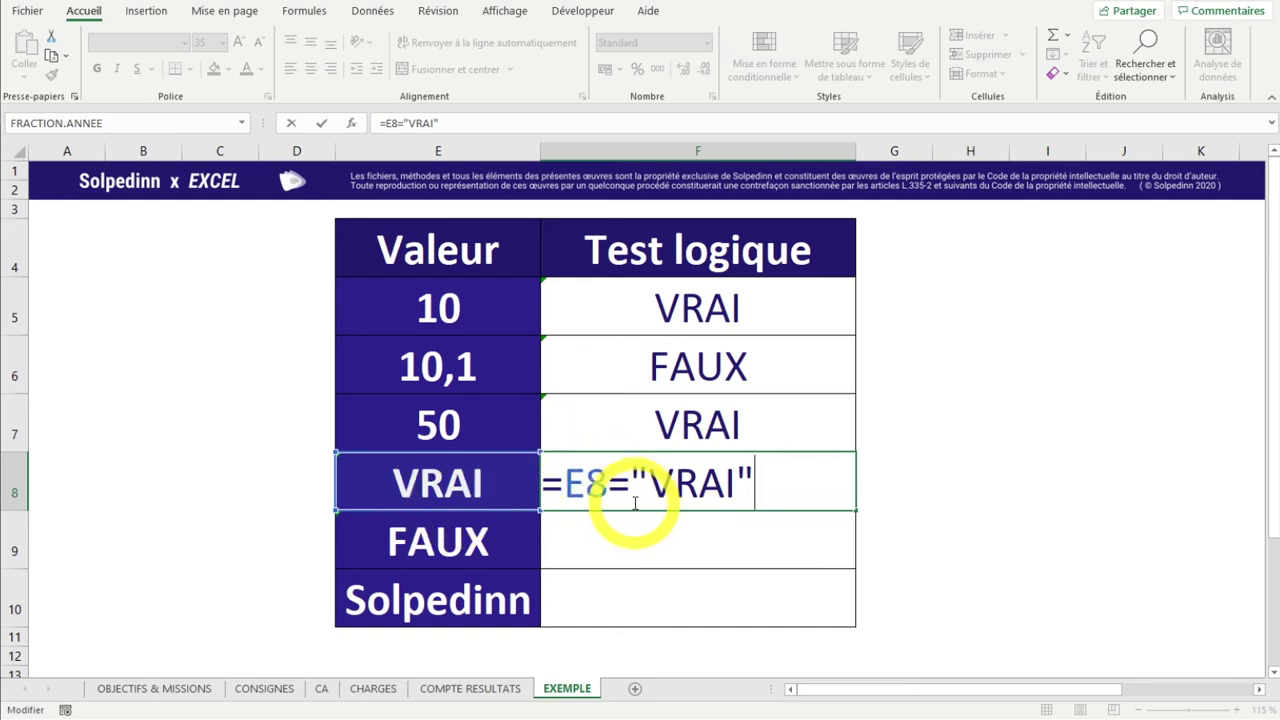
{"action": "key", "text": "Return"}
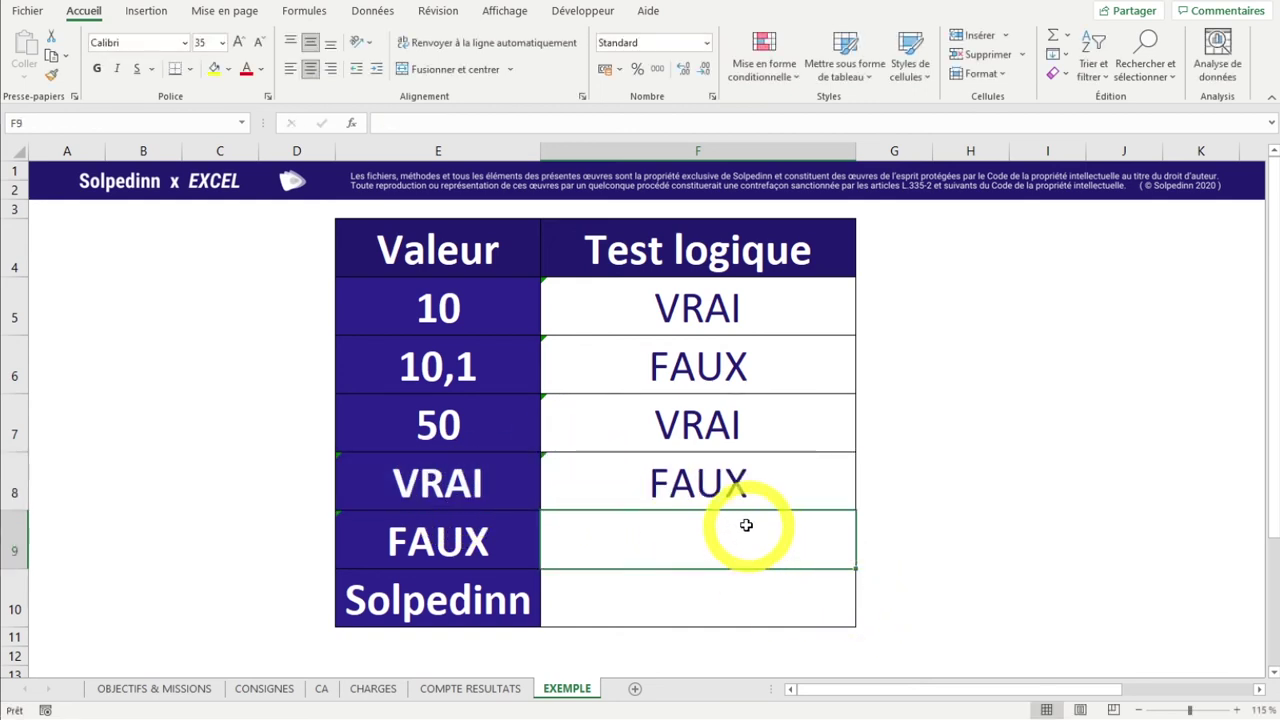
{"action": "left_click", "coordinate": [741, 473]}
{"action": "left_click", "coordinate": [505, 470]}
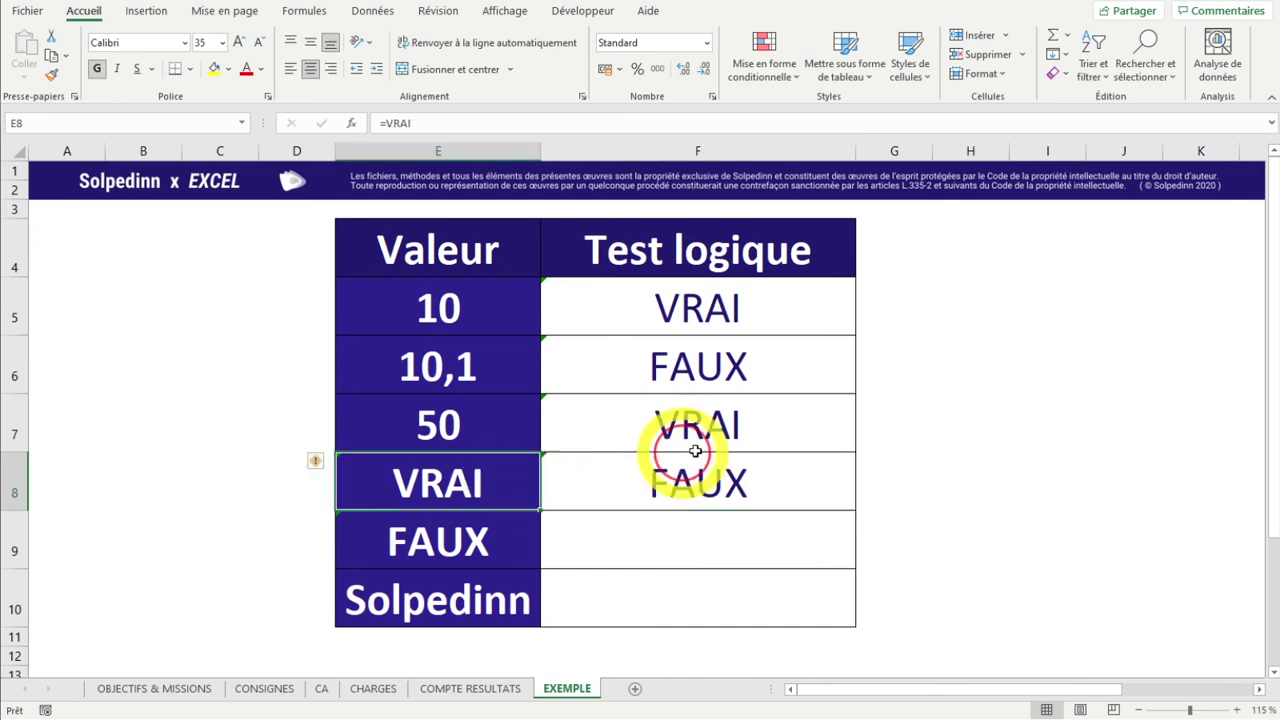
{"action": "double_click", "coordinate": [722, 467]}
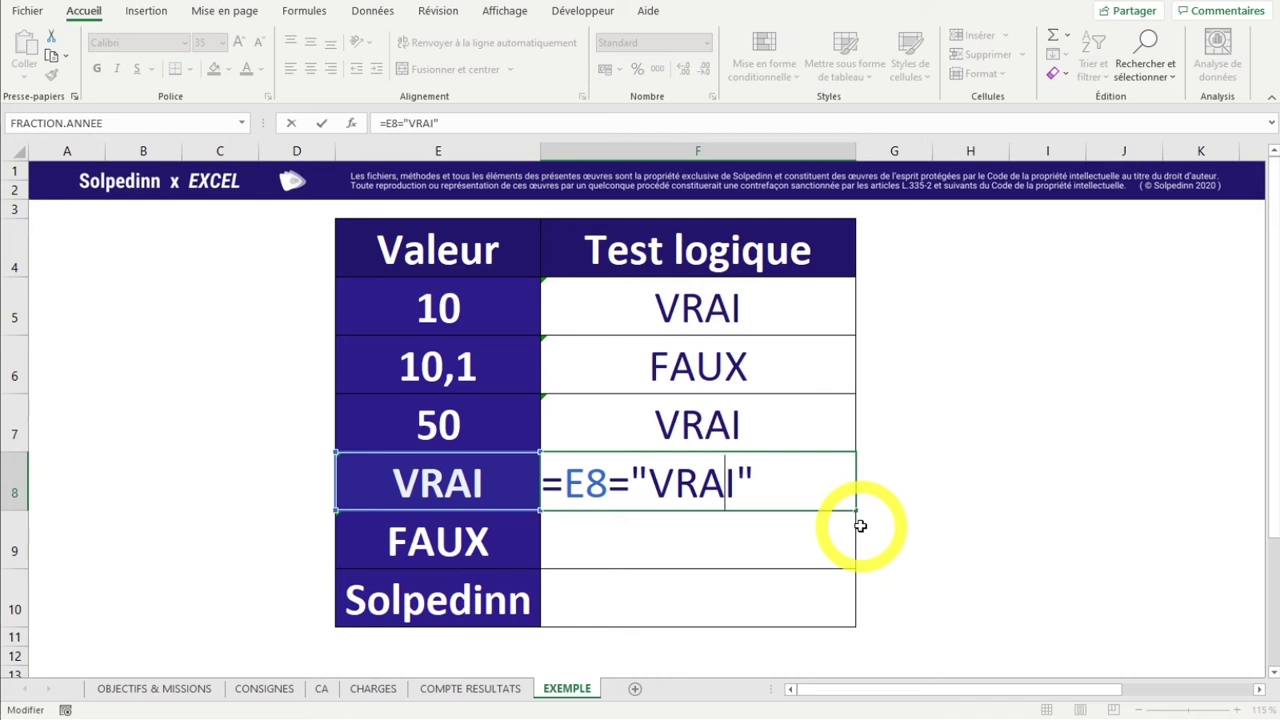
{"action": "key", "text": "Return"}
{"action": "left_click", "coordinate": [665, 540]}
Step: In F9, enter the text comparison =E9="FAUX"
{"action": "type", "text": "="}
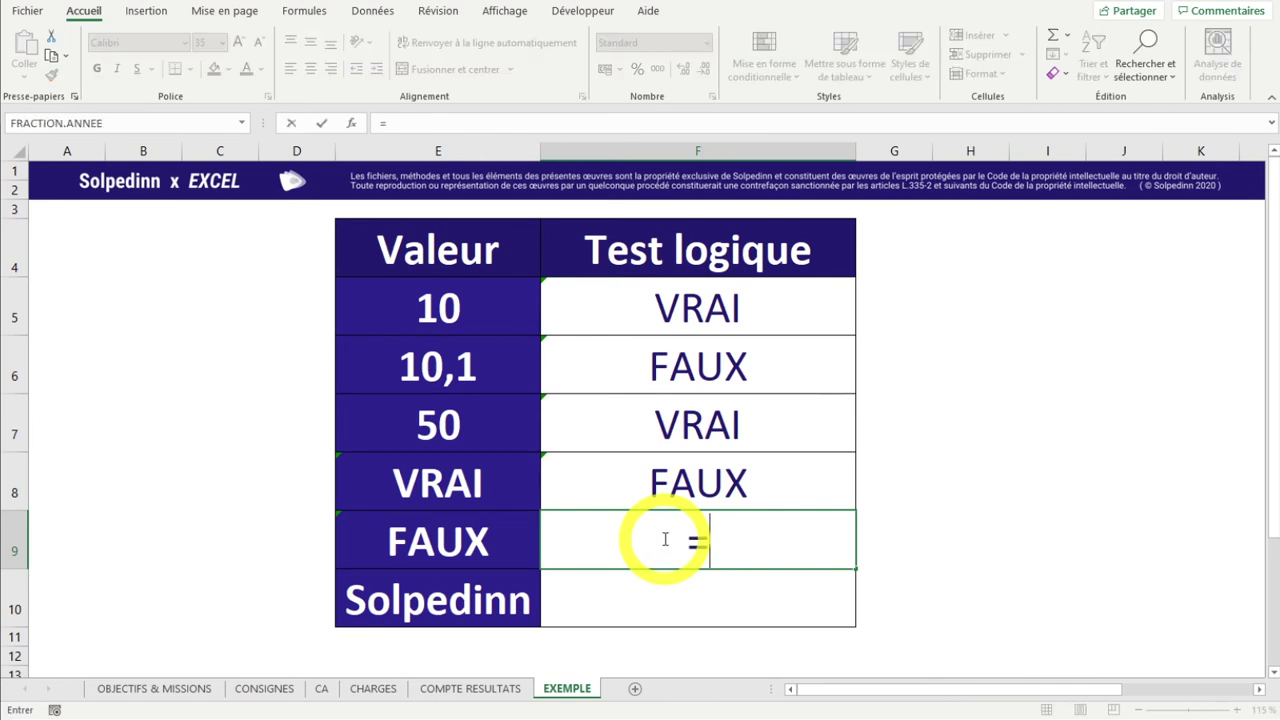
{"action": "left_click", "coordinate": [447, 538]}
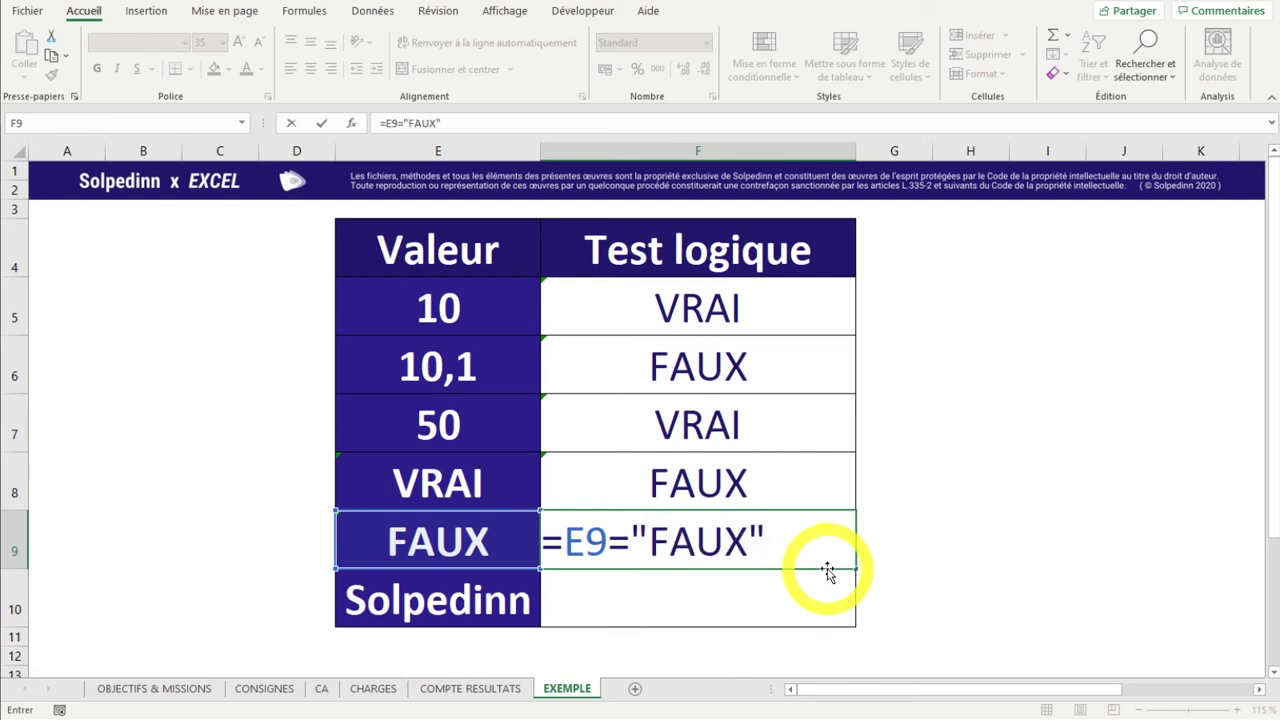
{"action": "key", "text": "Return"}
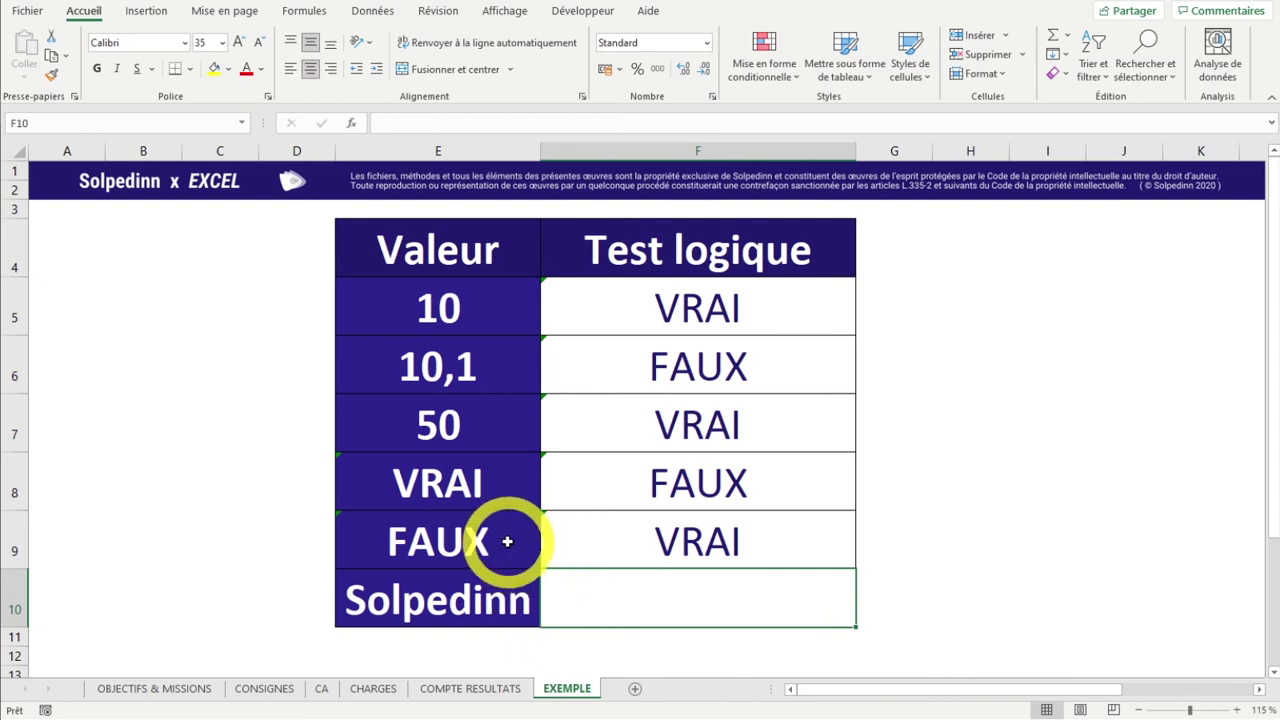
{"action": "left_click", "coordinate": [440, 532]}
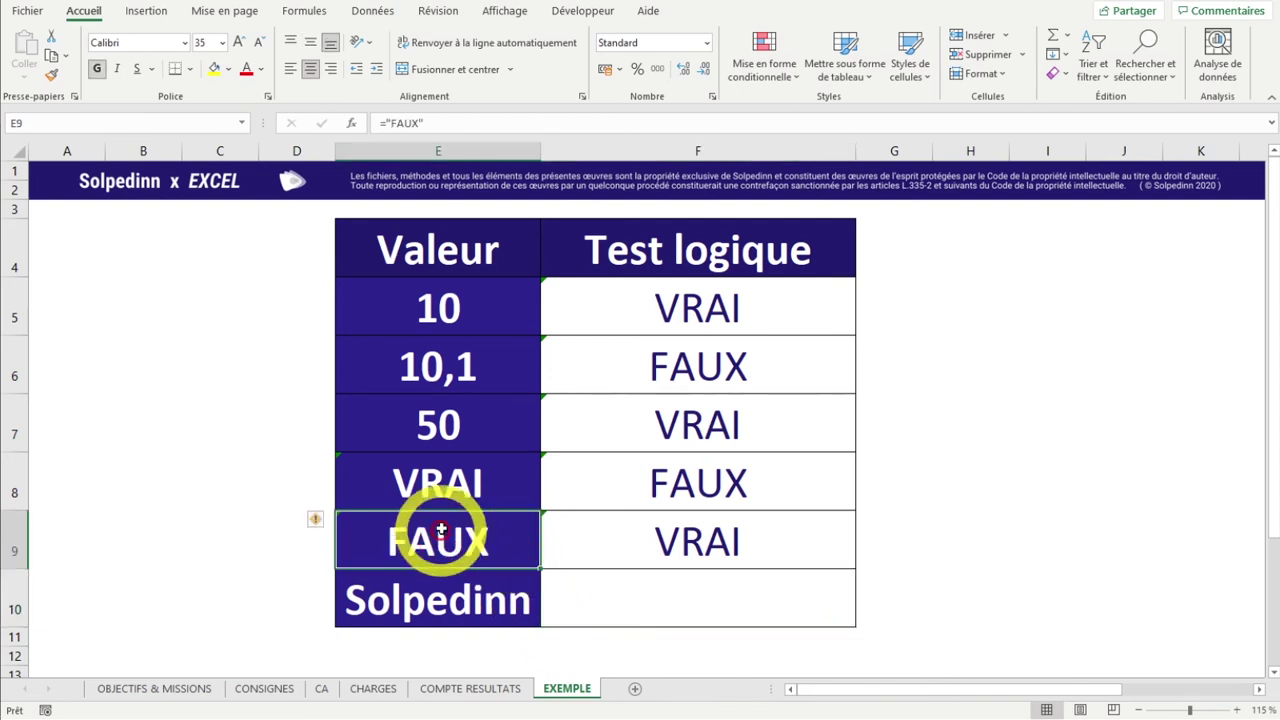
Step: Remove the quotes so F9 reads =E9=FAUX and returns FAUX
{"action": "double_click", "coordinate": [757, 536]}
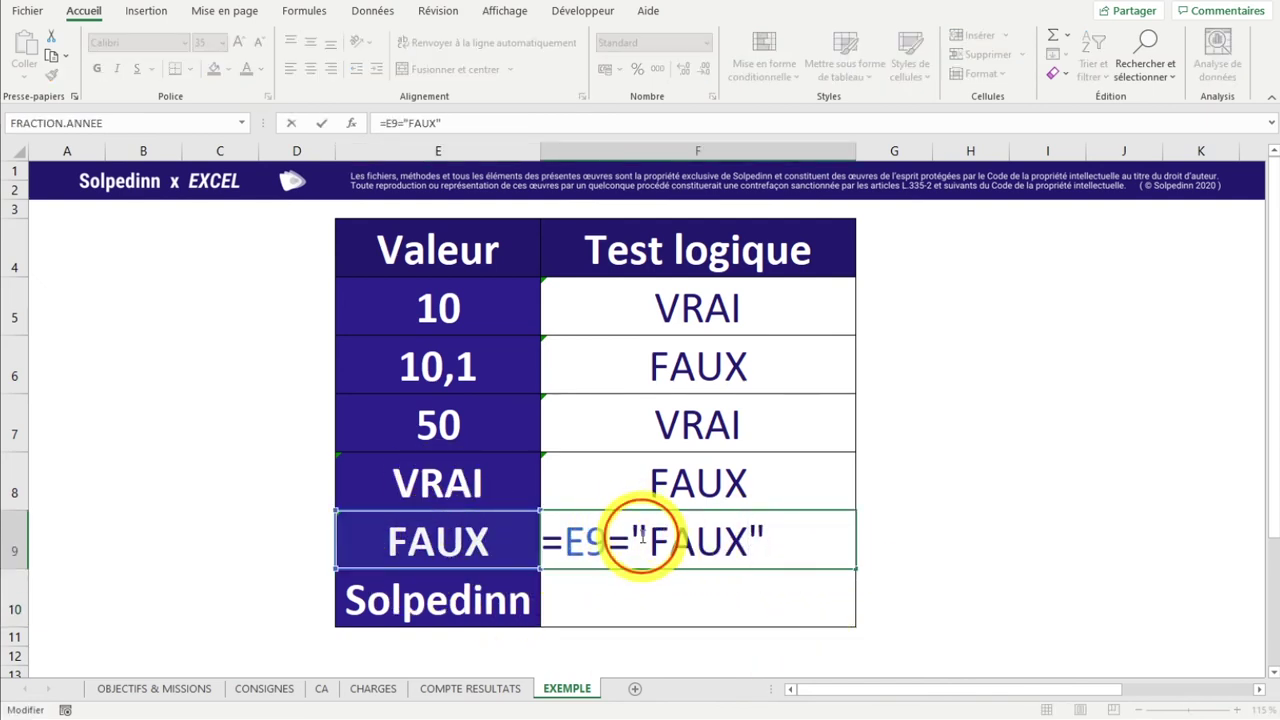
{"action": "left_click_drag", "start_coordinate": [648, 540], "coordinate": [631, 540]}
{"action": "key", "text": "Delete"}
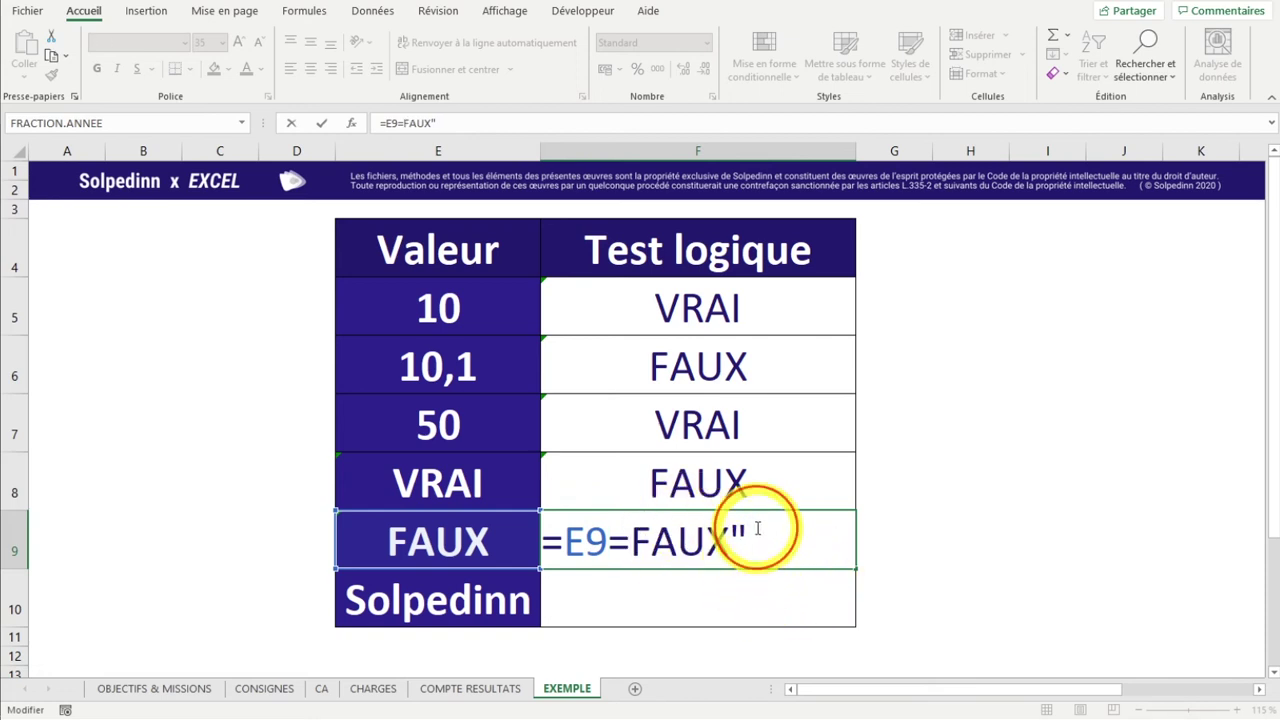
{"action": "left_click", "coordinate": [757, 530]}
{"action": "key", "text": "BackSpace"}
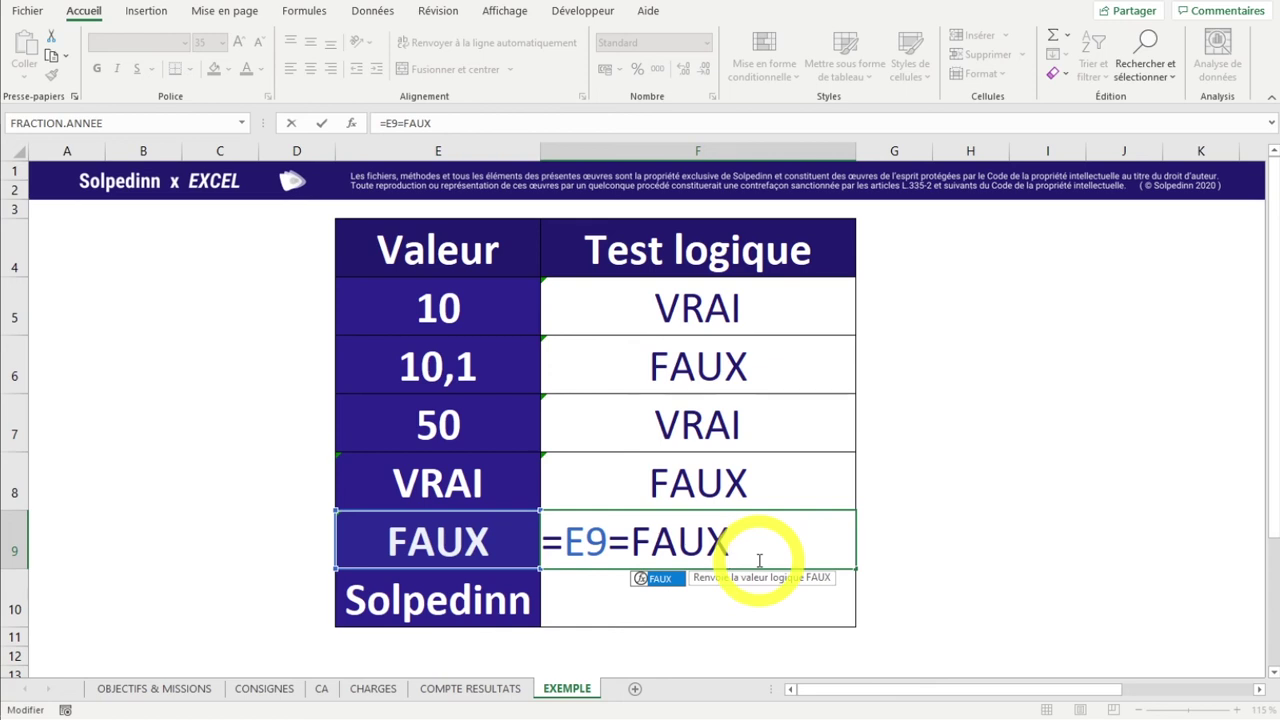
{"action": "key", "text": "Return"}
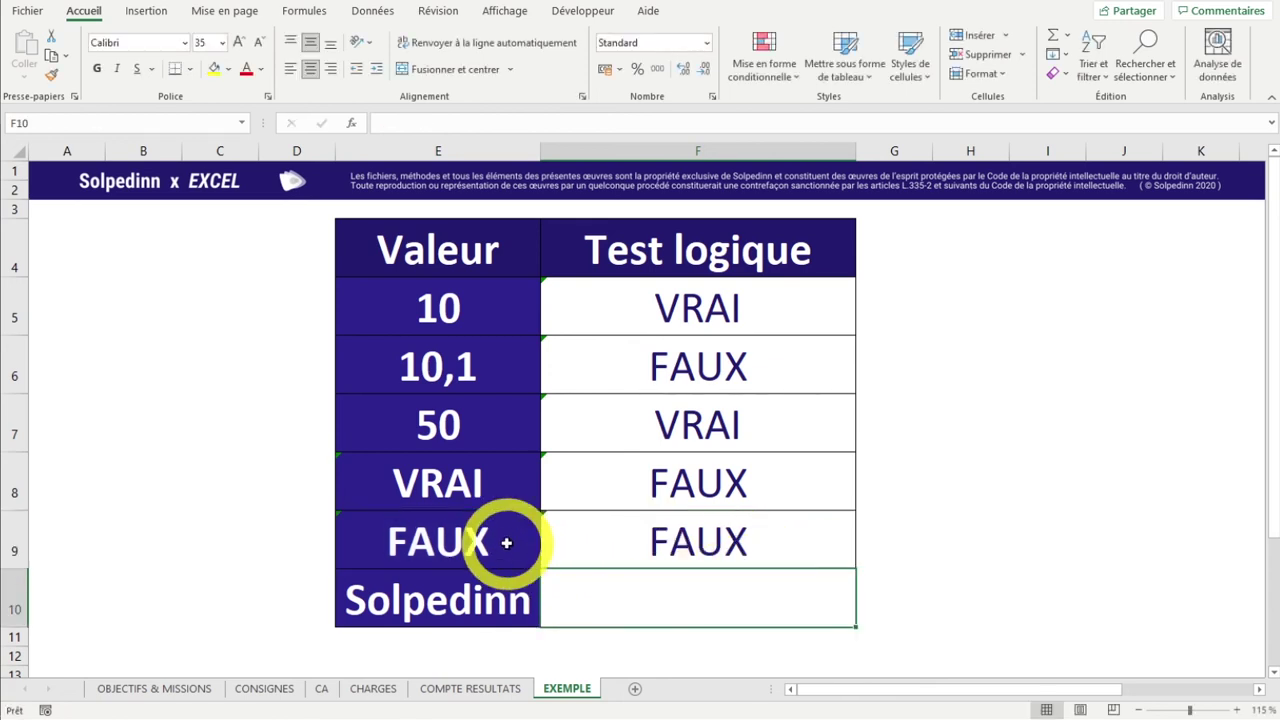
Step: Review F9's and E9's formulas without changes, showing E9 holds the text "FAUX"
{"action": "left_click", "coordinate": [506, 537]}
{"action": "left_click", "coordinate": [688, 521]}
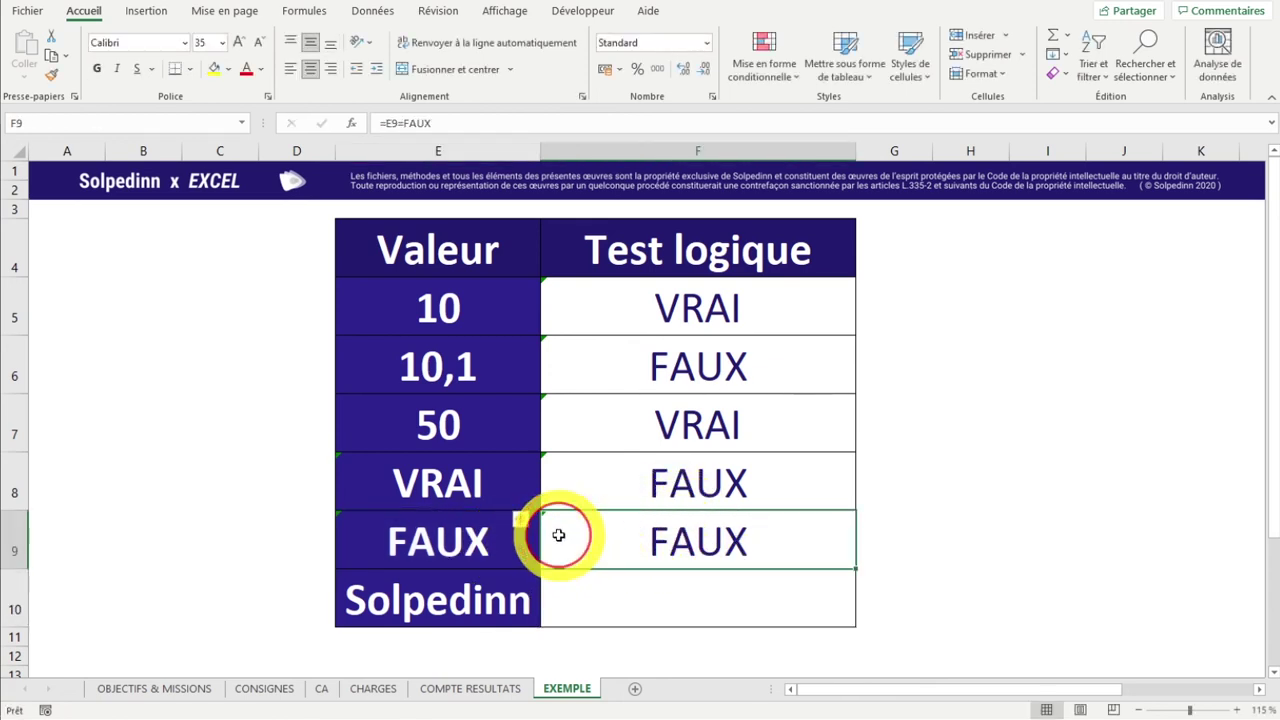
{"action": "double_click", "coordinate": [632, 549]}
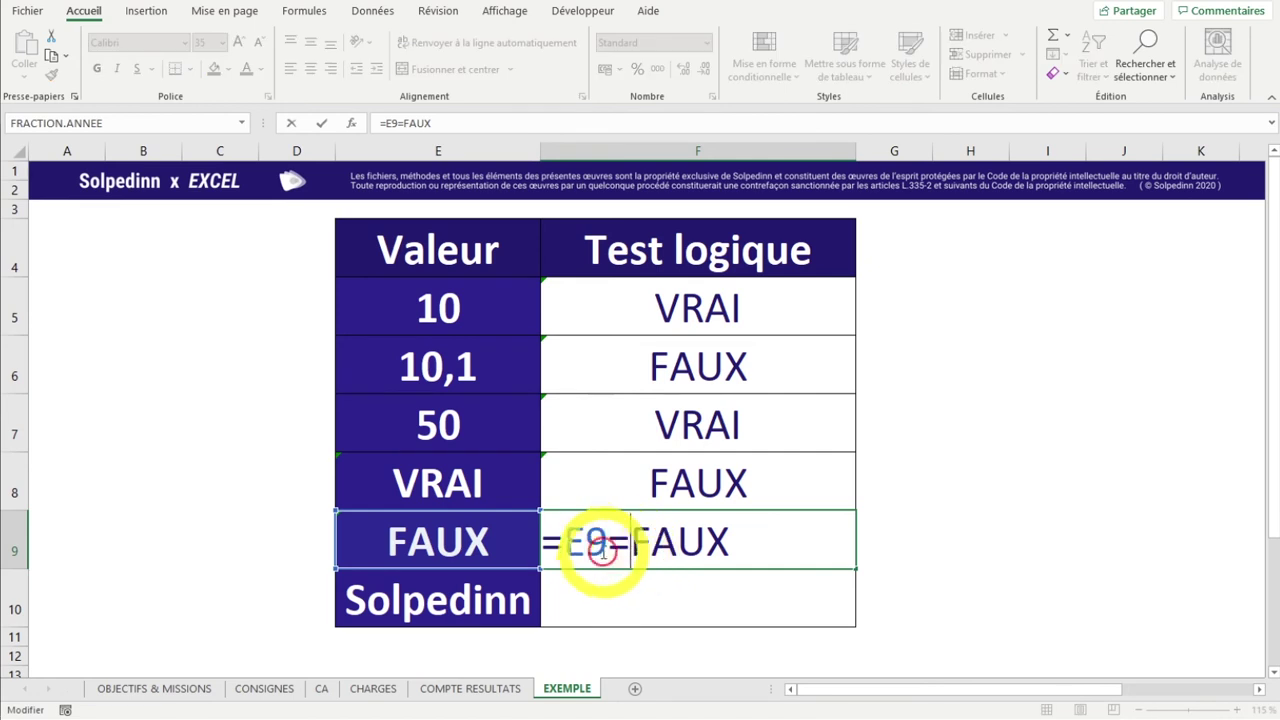
{"action": "key", "text": "Escape"}
{"action": "double_click", "coordinate": [443, 540]}
{"action": "left_click", "coordinate": [357, 522]}
{"action": "left_click_drag", "start_coordinate": [502, 540], "coordinate": [481, 540]}
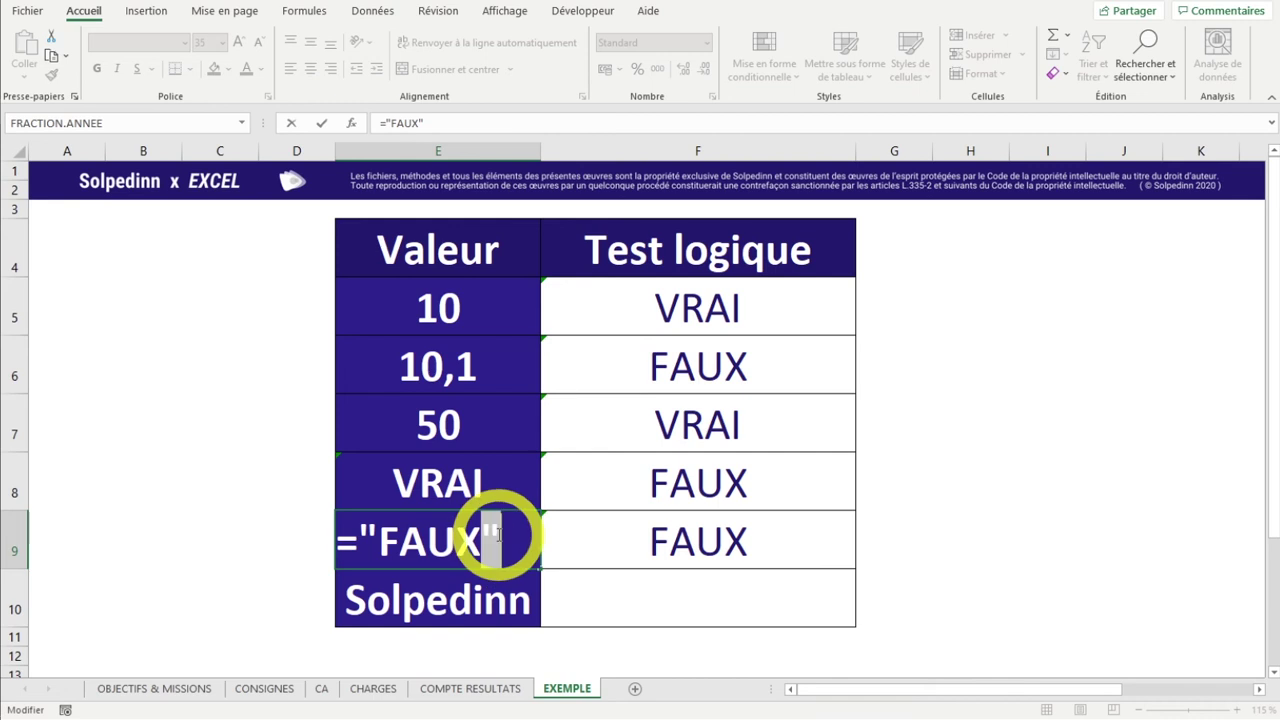
{"action": "key", "text": "Escape"}
{"action": "left_click", "coordinate": [629, 546]}
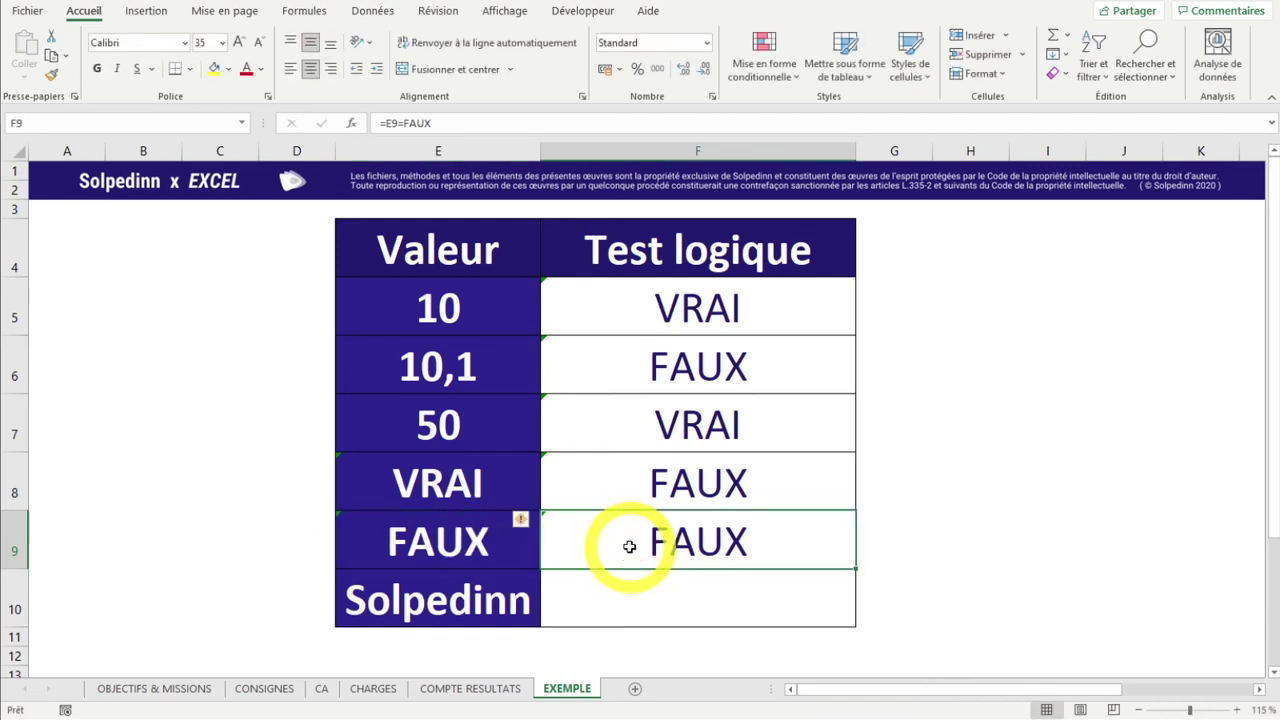
{"action": "left_click", "coordinate": [619, 601]}
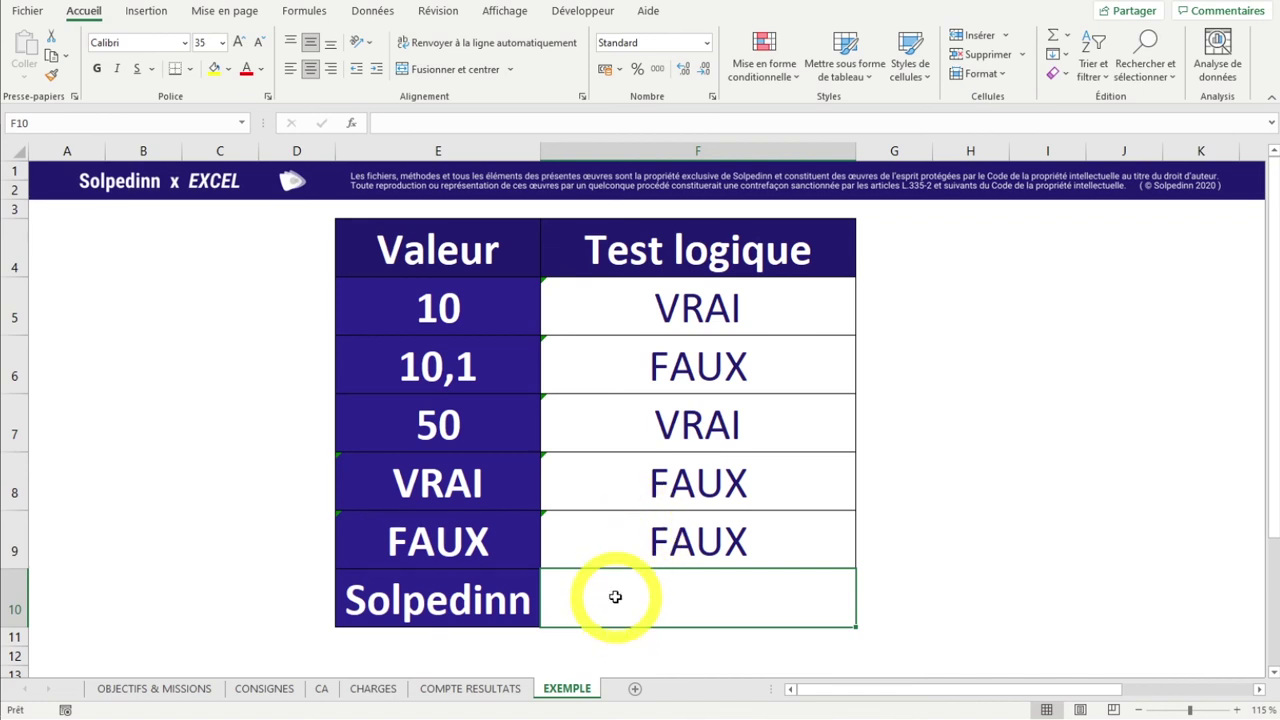
Step: In F10, enter =E10="SOLPEDINN", which returns VRAI against Solpedinn in E10
{"action": "type", "text": "="}
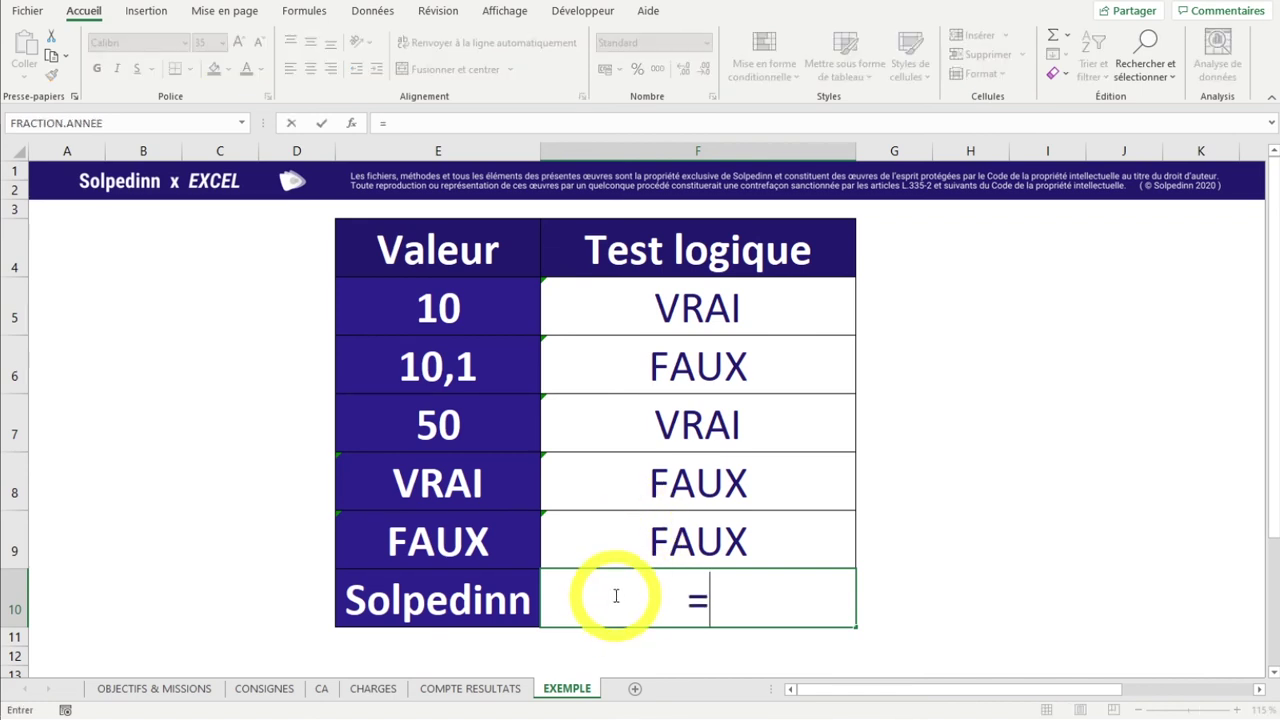
{"action": "left_click", "coordinate": [409, 598]}
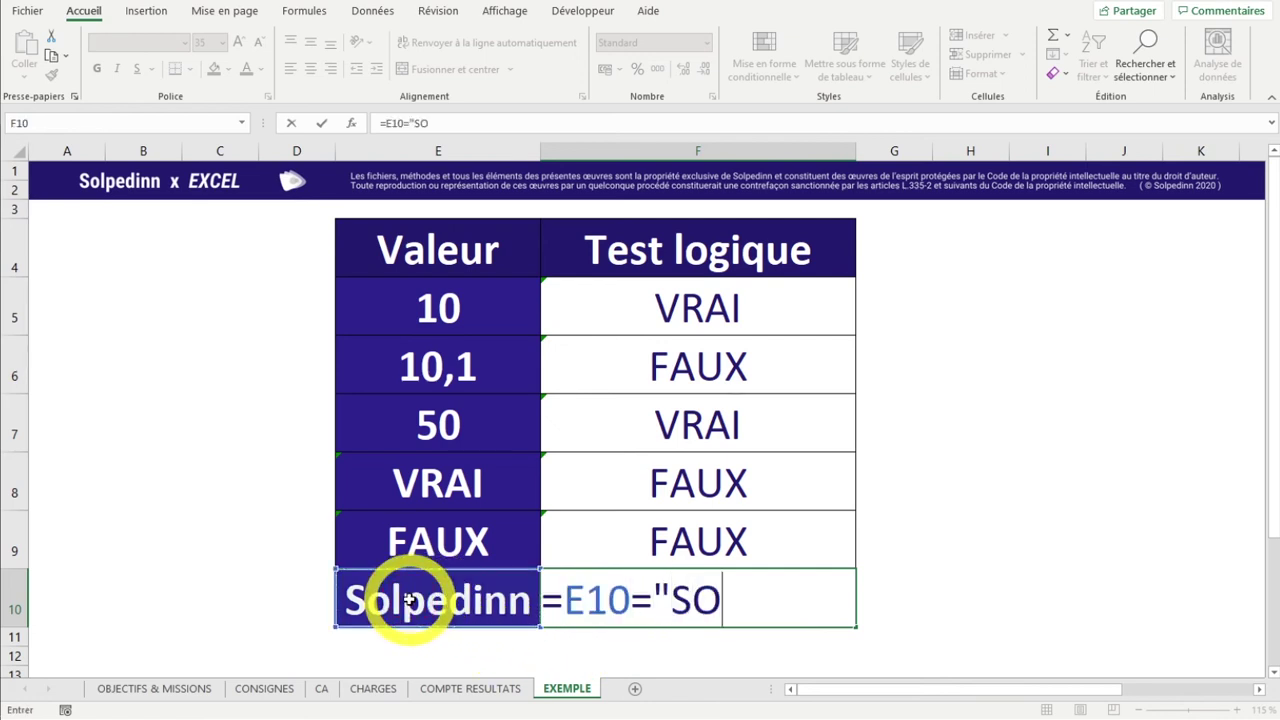
{"action": "type", "text": "LPEDINN\""}
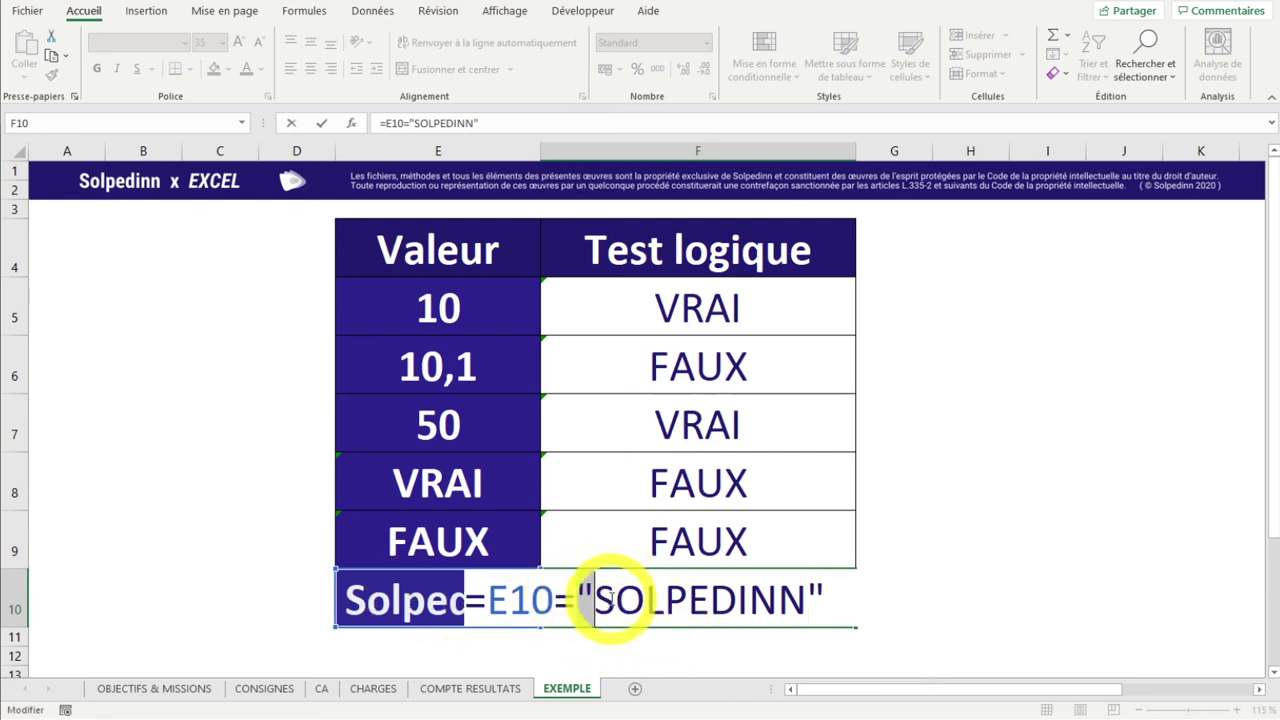
{"action": "left_click_drag", "start_coordinate": [594, 600], "coordinate": [838, 615]}
{"action": "left_click", "coordinate": [854, 595]}
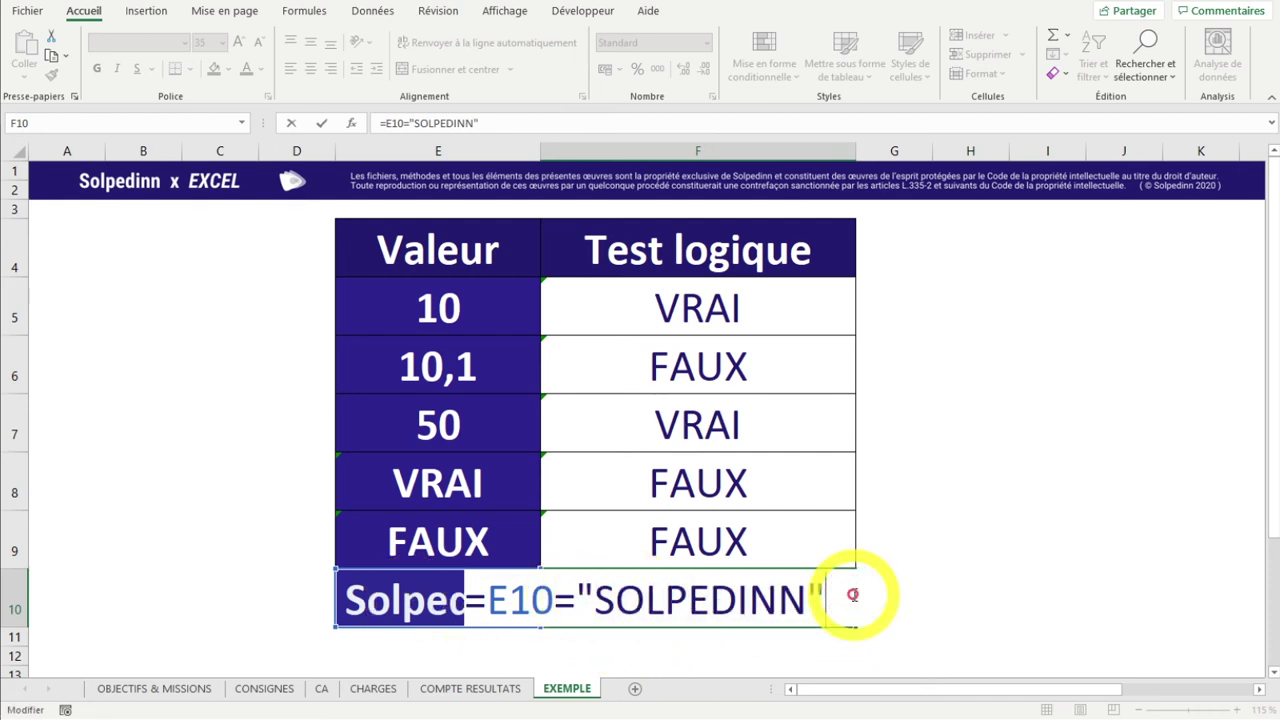
{"action": "key", "text": "ctrl+Return"}
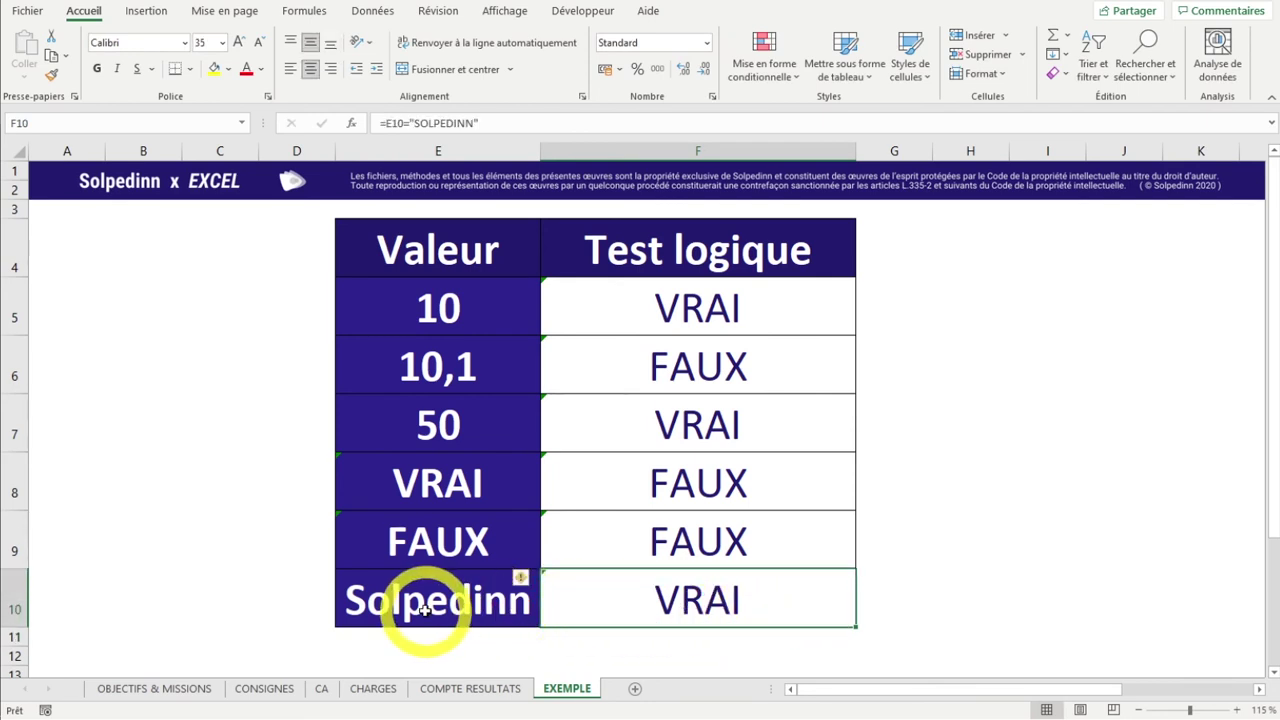
{"action": "left_click", "coordinate": [425, 610]}
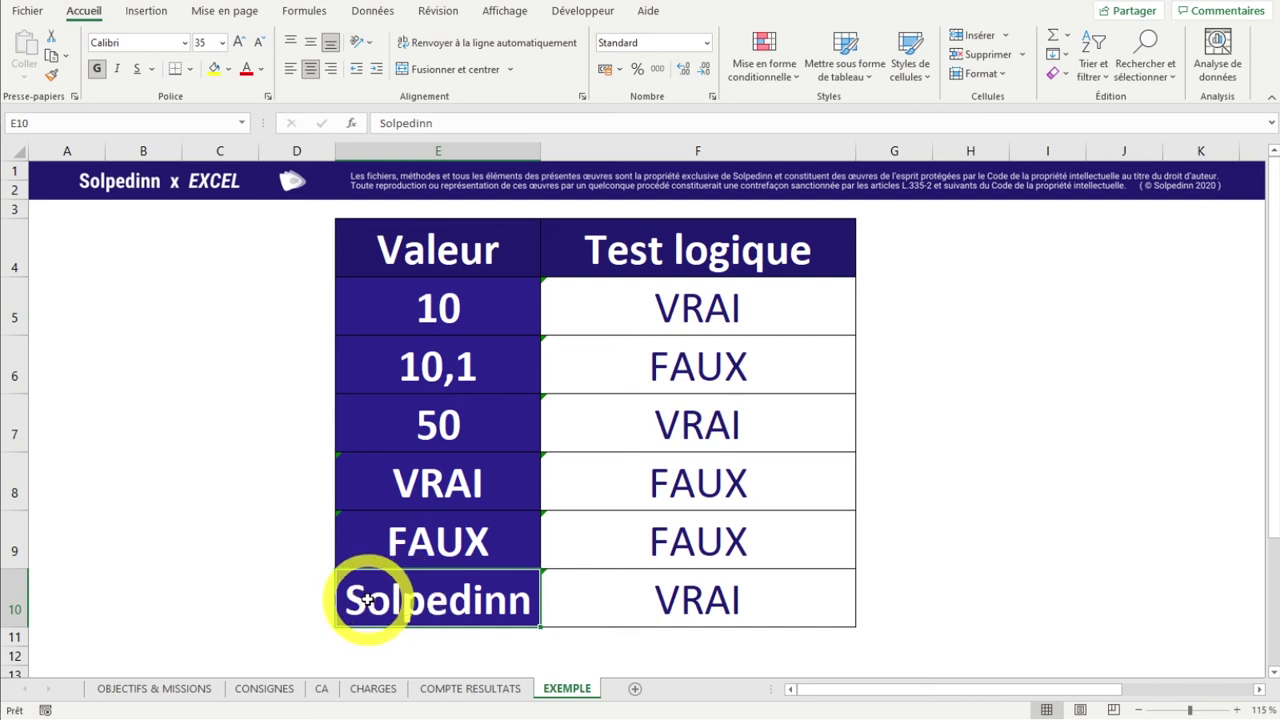
Step: Change F10 to =E10<>"SOLPEDINN" so it returns FAUX
{"action": "double_click", "coordinate": [650, 605]}
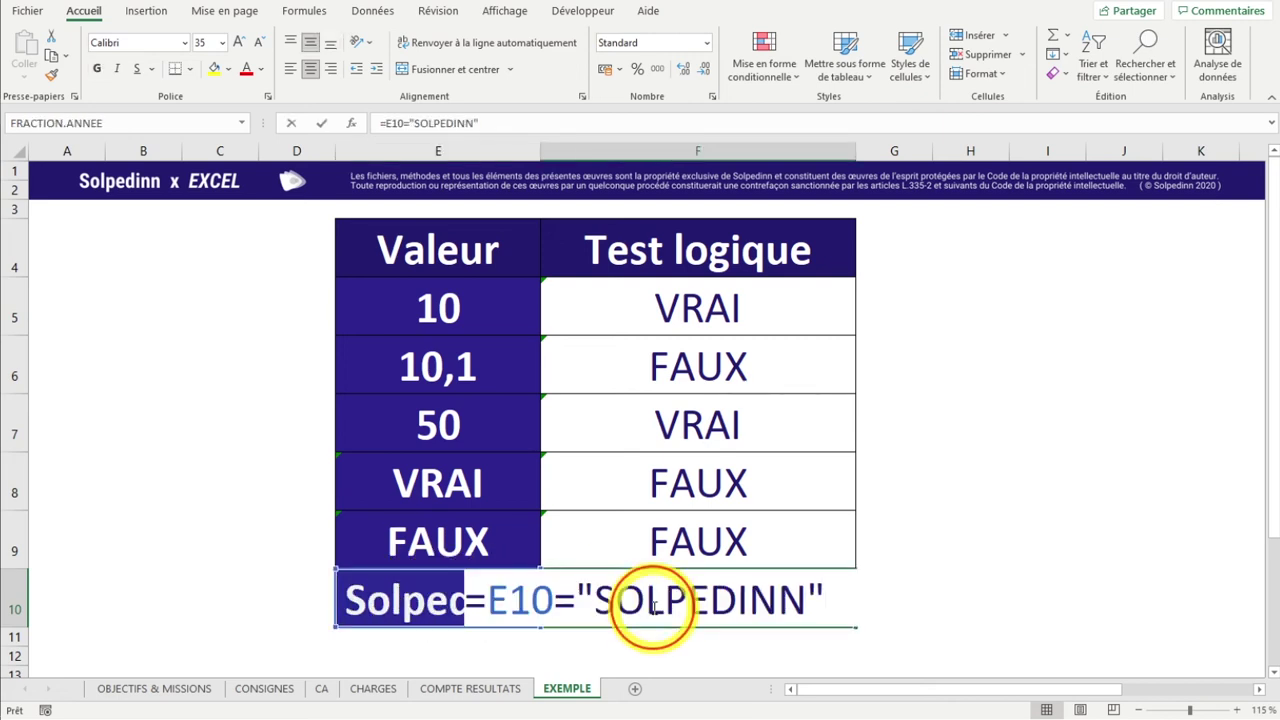
{"action": "double_click", "coordinate": [564, 598]}
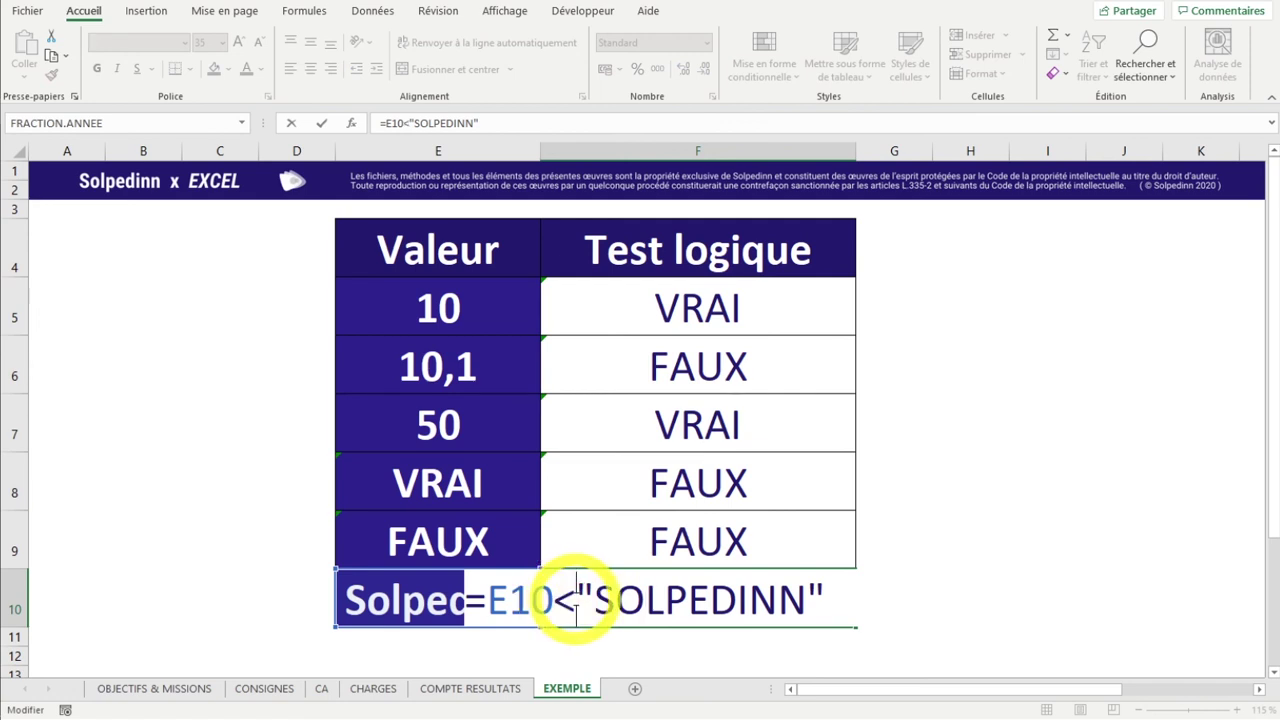
{"action": "type", "text": ">"}
{"action": "double_click", "coordinate": [575, 600]}
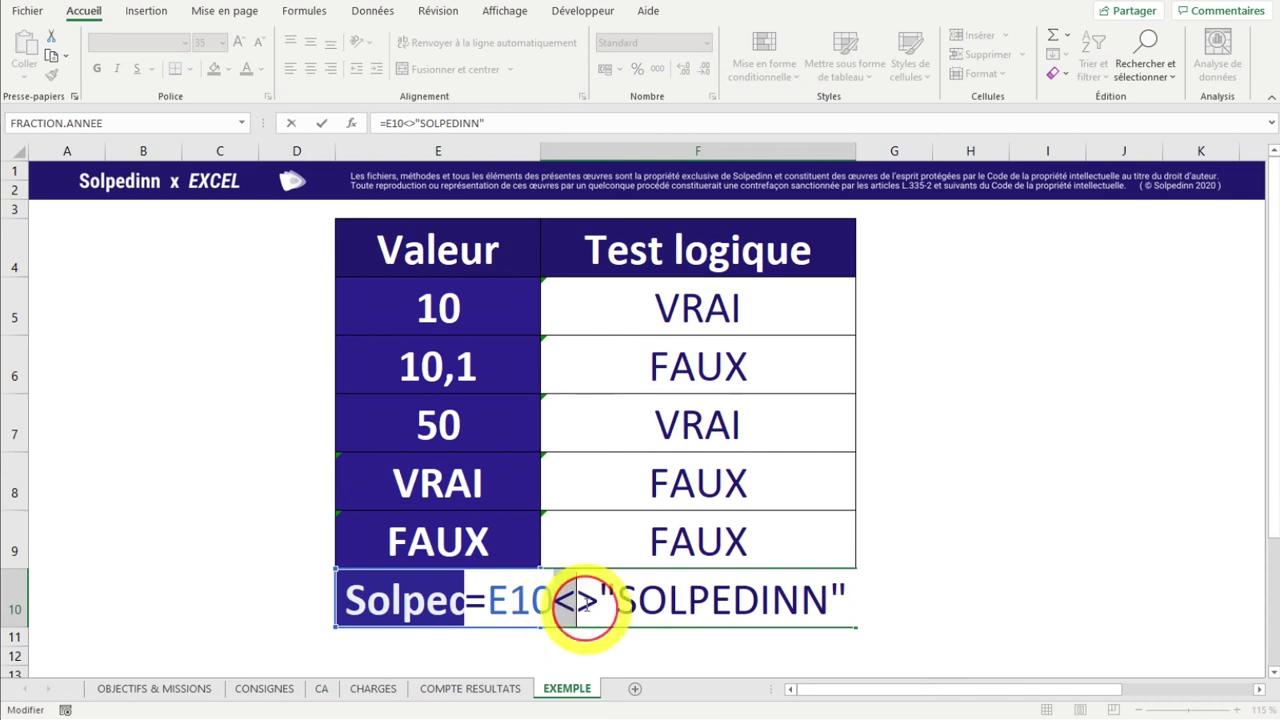
{"action": "key", "text": "Return"}
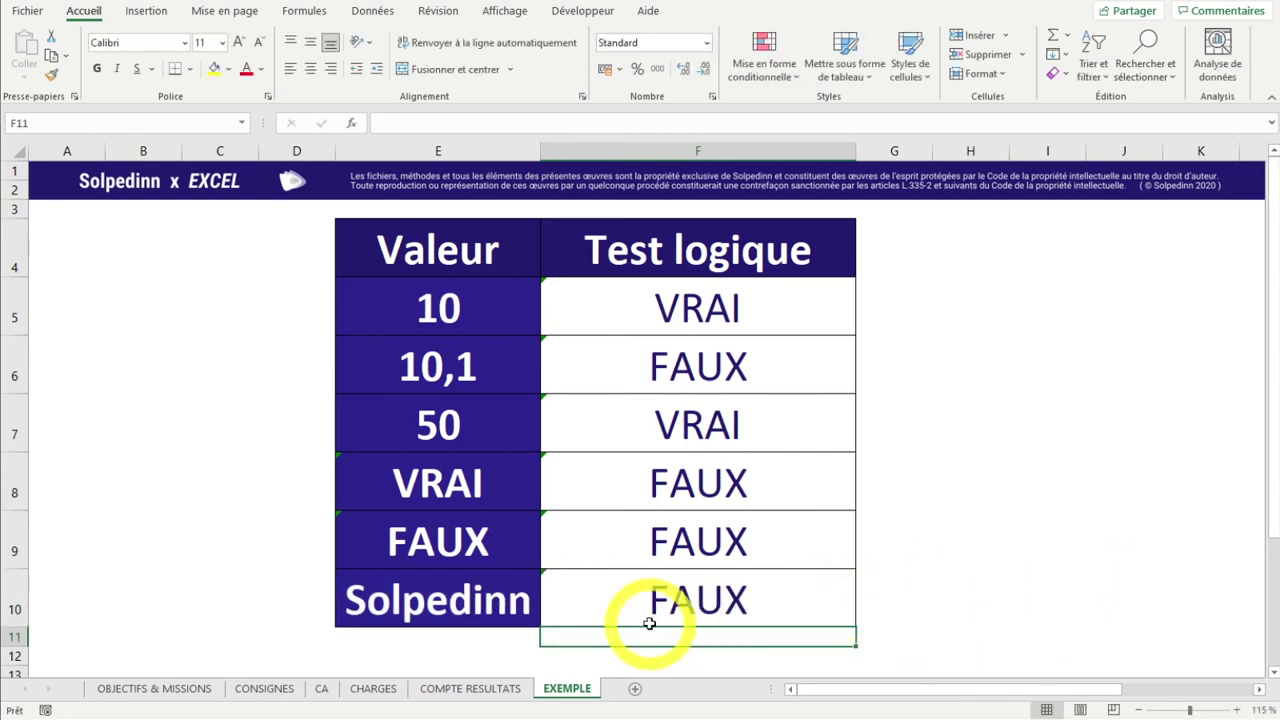
Step: Review F10's formula and E10's Solpedinn value without changing them
{"action": "left_click", "coordinate": [636, 600]}
{"action": "double_click", "coordinate": [641, 591]}
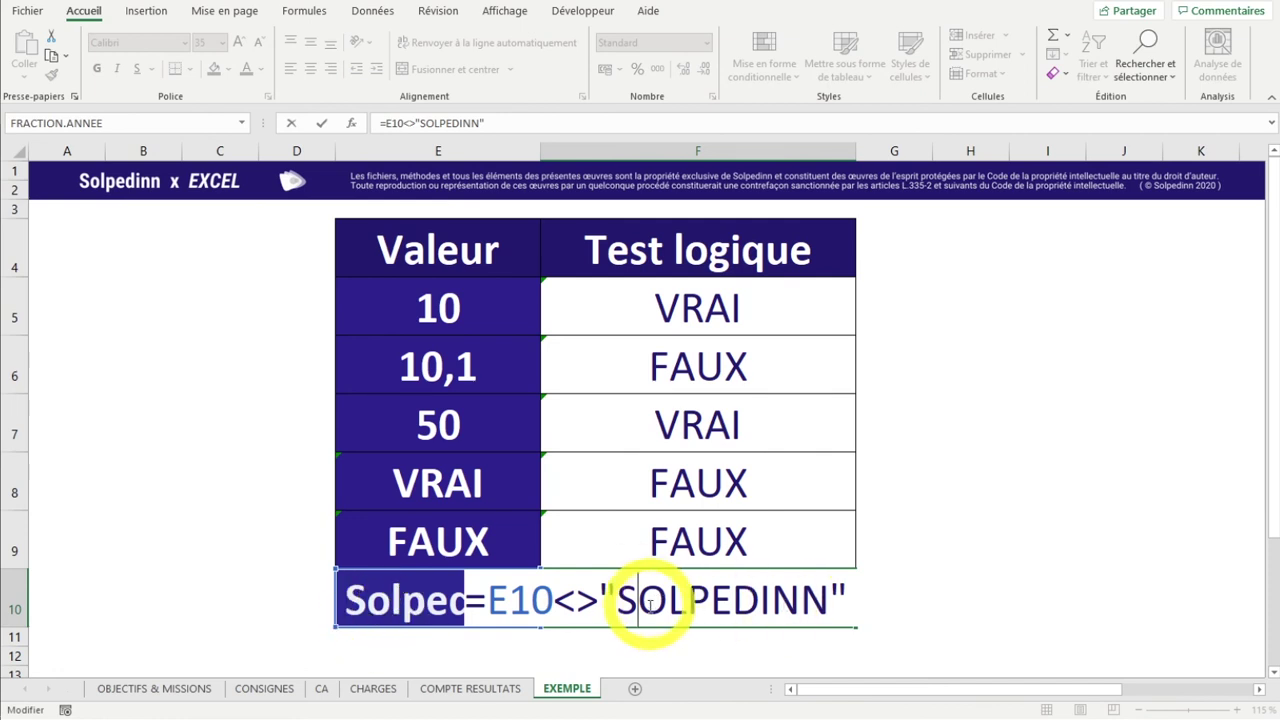
{"action": "left_click_drag", "start_coordinate": [617, 600], "coordinate": [845, 597]}
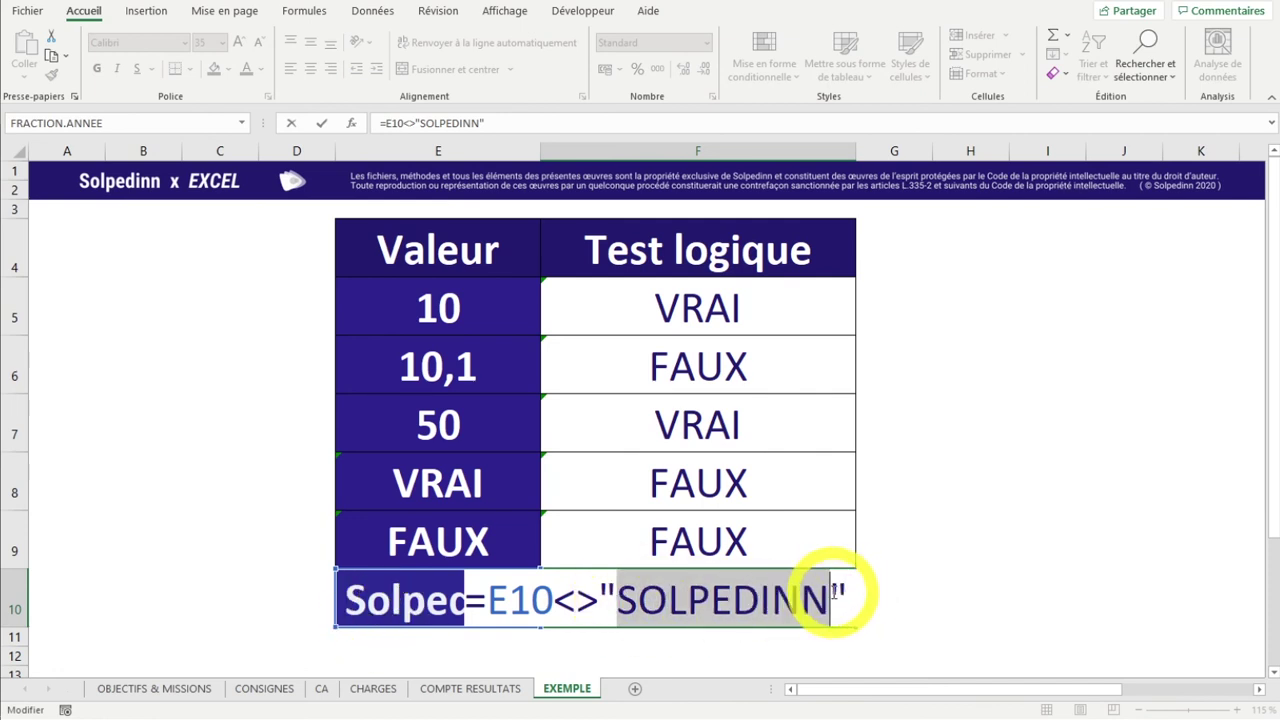
{"action": "double_click", "coordinate": [778, 597]}
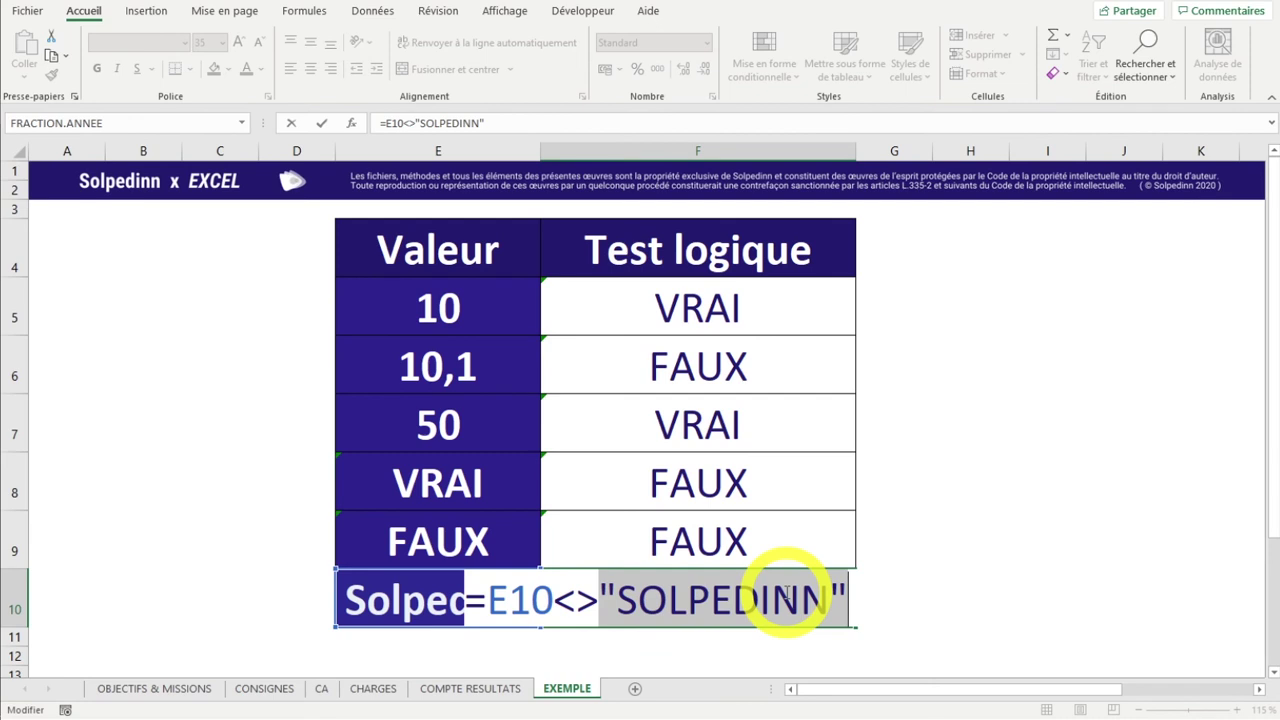
{"action": "key", "text": "Escape"}
{"action": "left_click", "coordinate": [390, 590]}
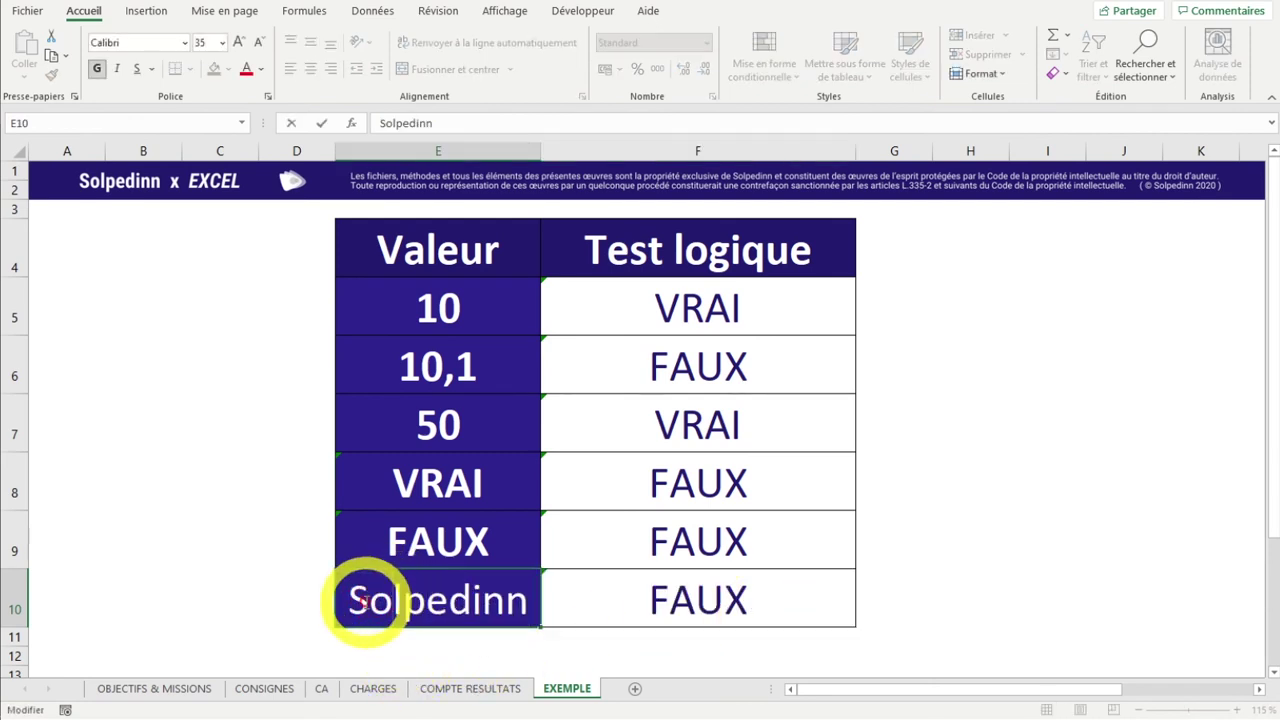
{"action": "key", "text": "Escape"}
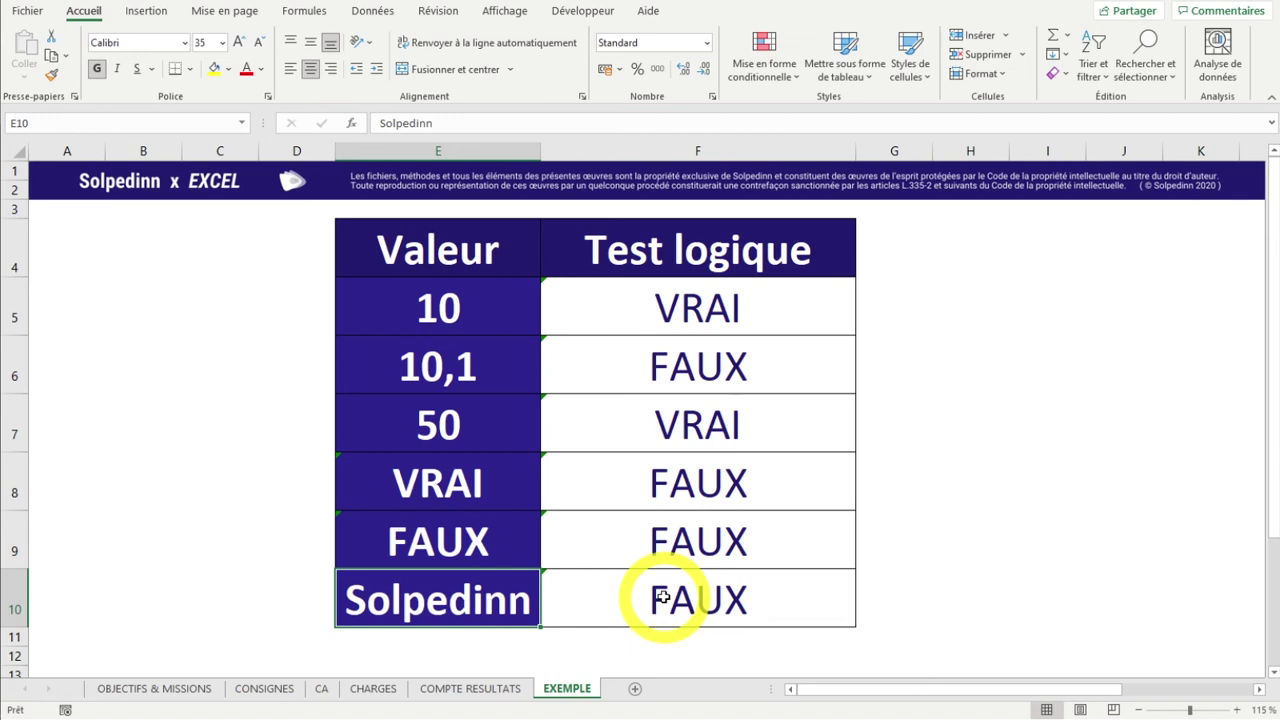
Step: Replace F10's formula with =EXACT(E10;"Solpedinn")
{"action": "left_click", "coordinate": [663, 597]}
{"action": "type", "text": "=EA"}
{"action": "key", "text": "BackSpace"}
{"action": "key", "text": "BackSpace"}
{"action": "type", "text": "XA"}
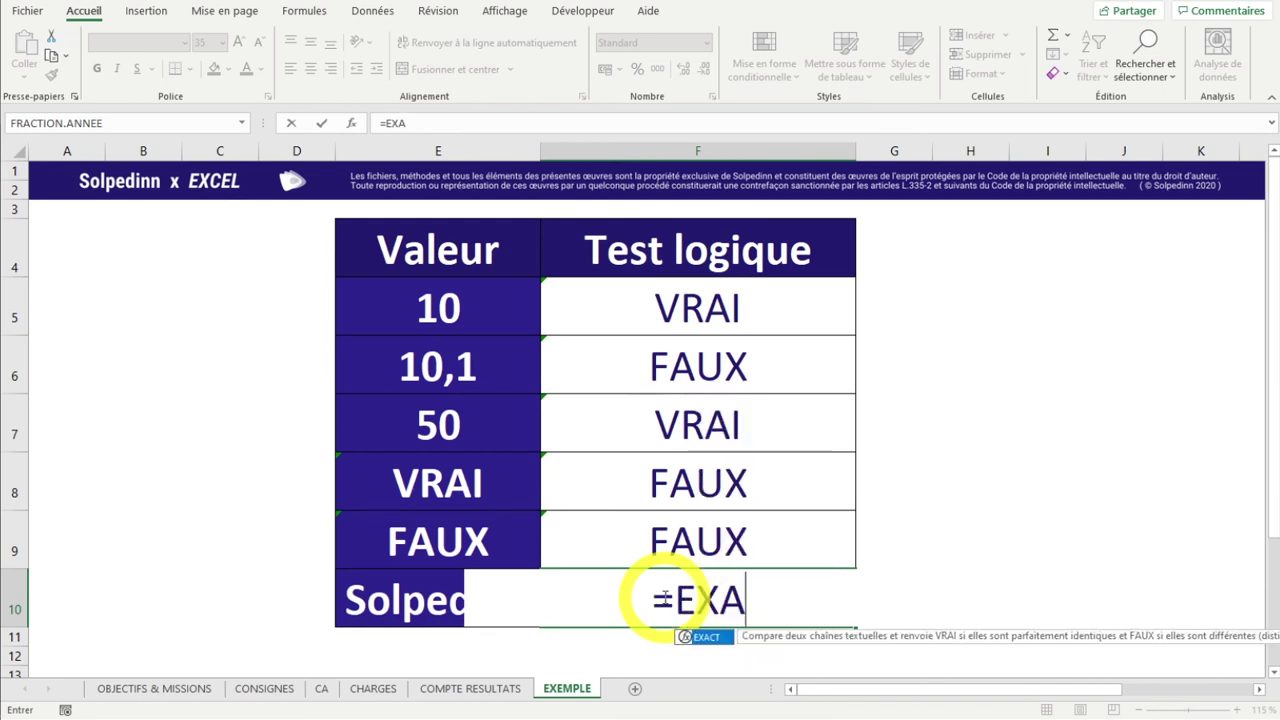
{"action": "key", "text": "Tab"}
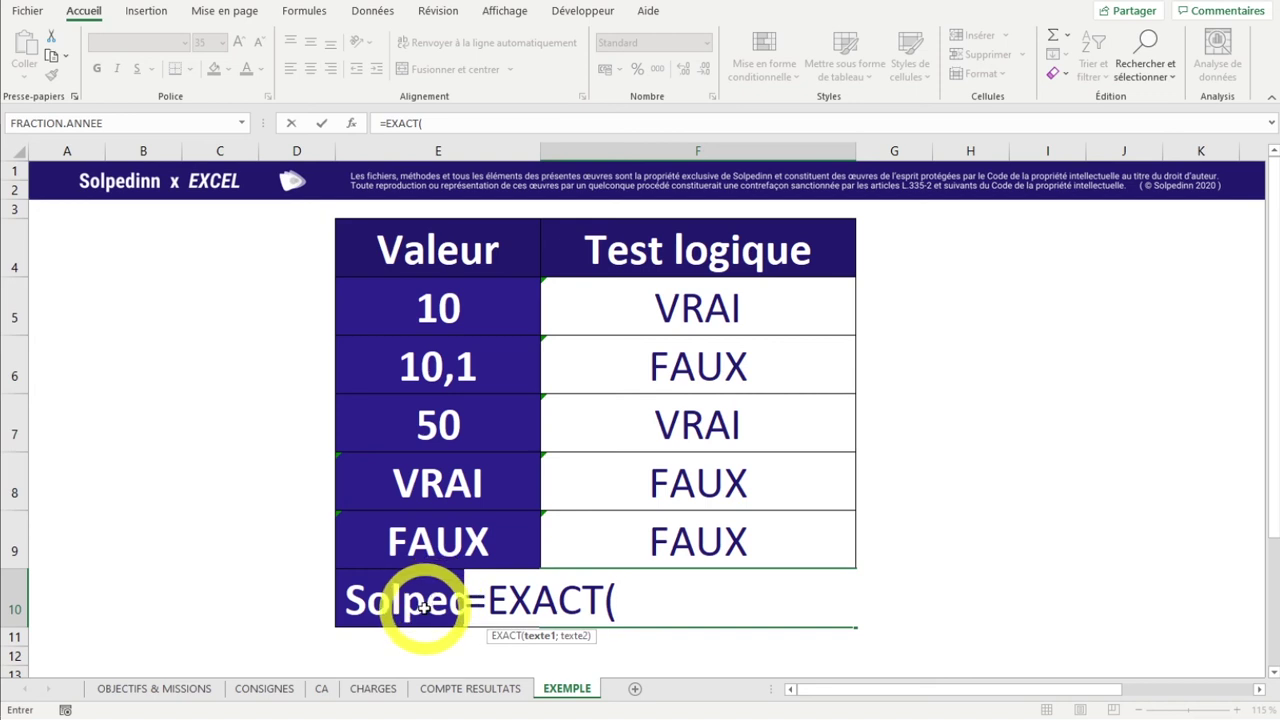
{"action": "left_click", "coordinate": [424, 607]}
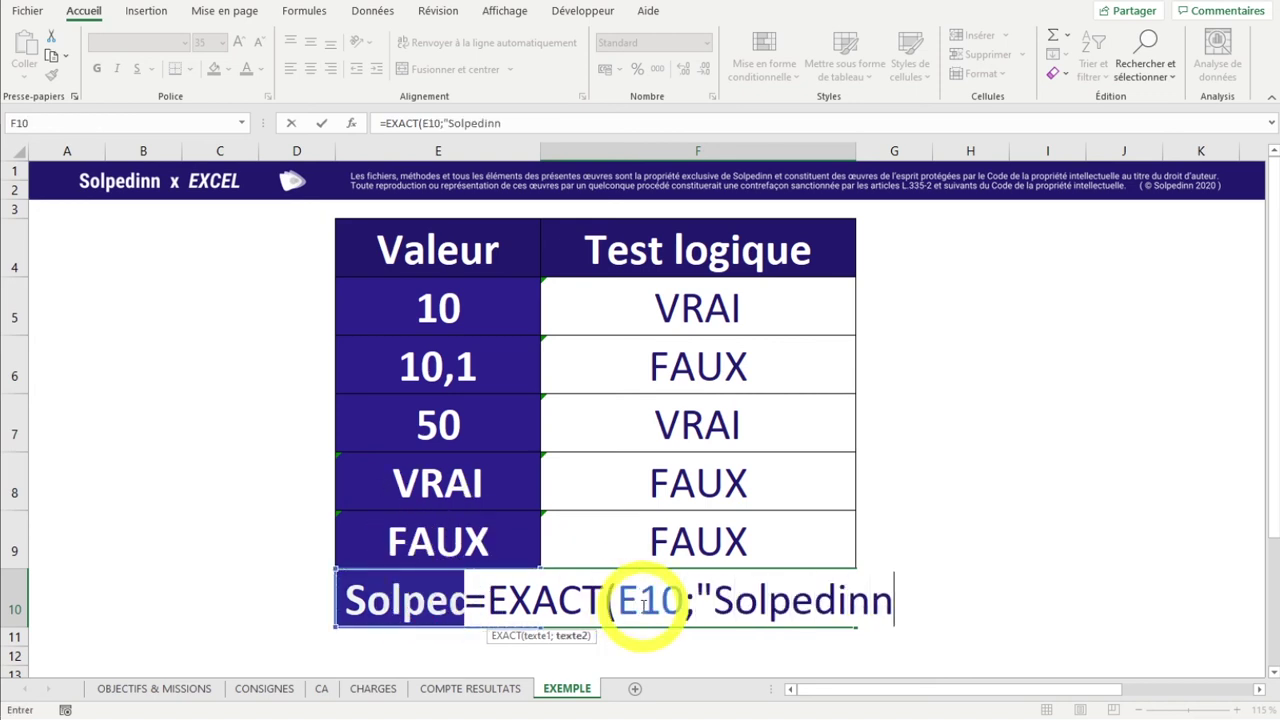
{"action": "type", "text": ")"}
{"action": "key", "text": "Return"}
Step: Change the compared text in F10 to uppercase SOLPEDINN so EXACT returns FAUX
{"action": "left_click", "coordinate": [643, 605]}
{"action": "double_click", "coordinate": [646, 604]}
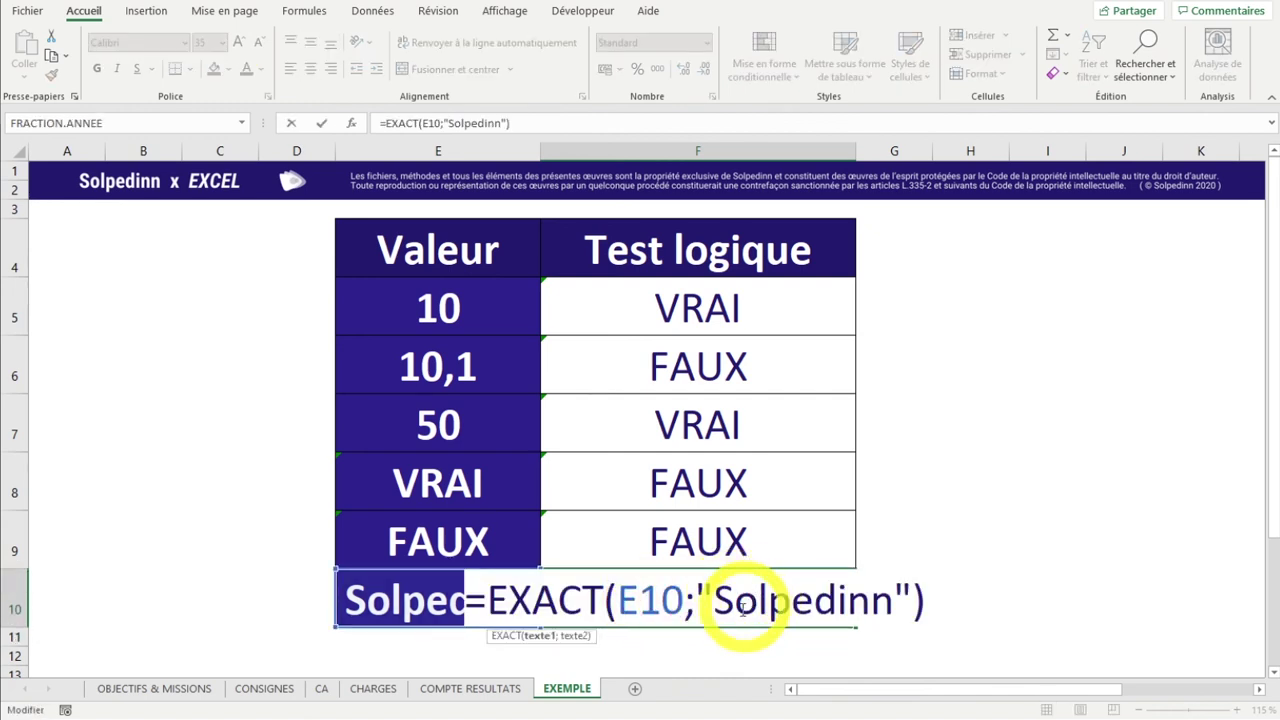
{"action": "left_click_drag", "start_coordinate": [737, 600], "coordinate": [890, 580]}
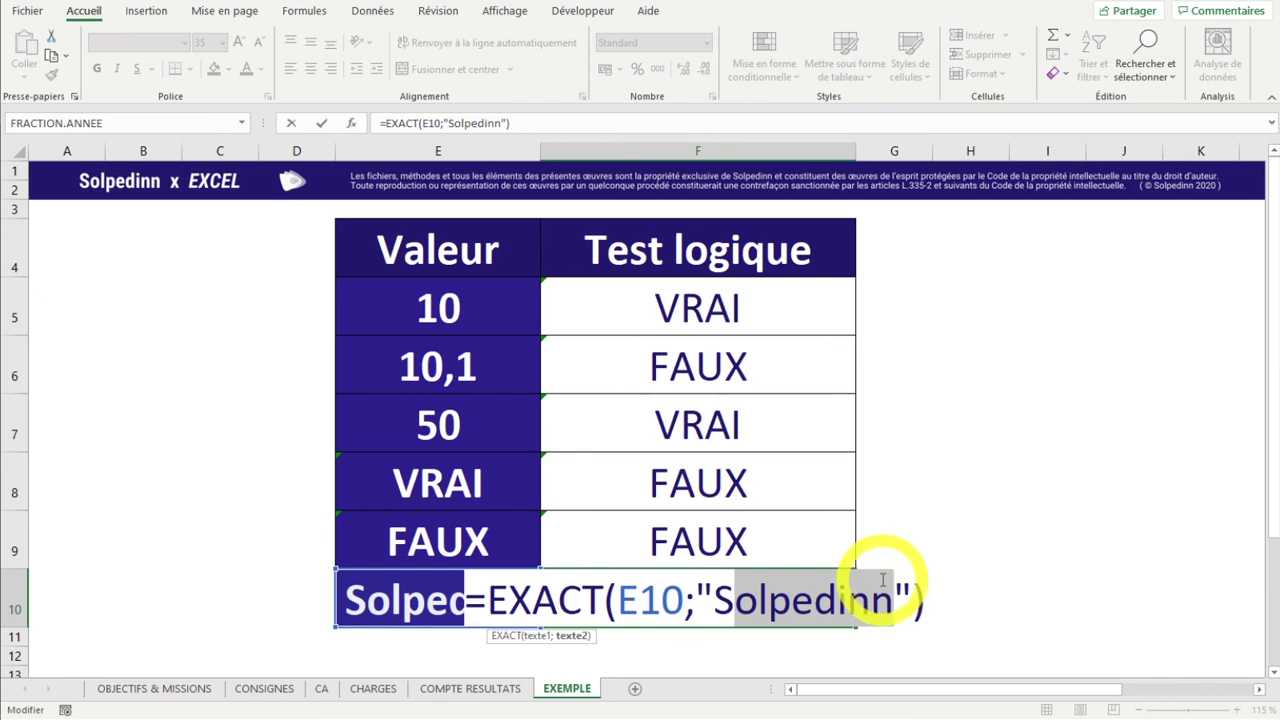
{"action": "type", "text": "OLPEDINN"}
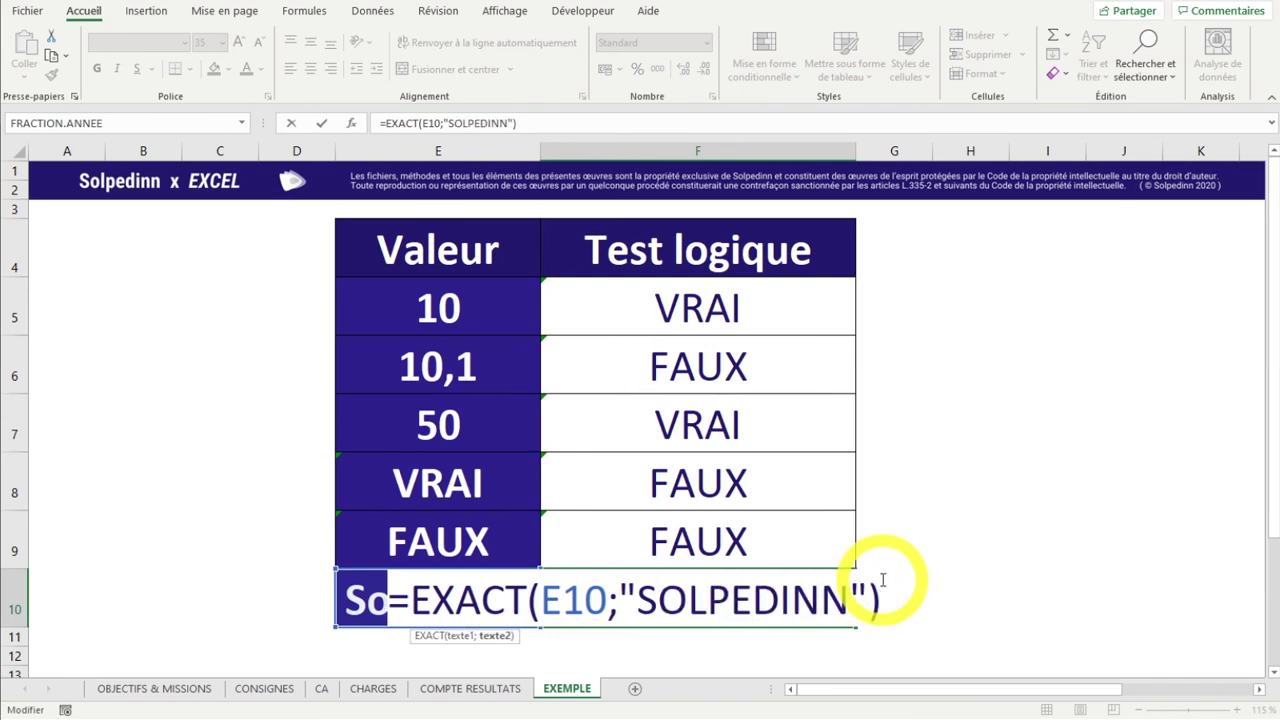
{"action": "key", "text": "Return"}
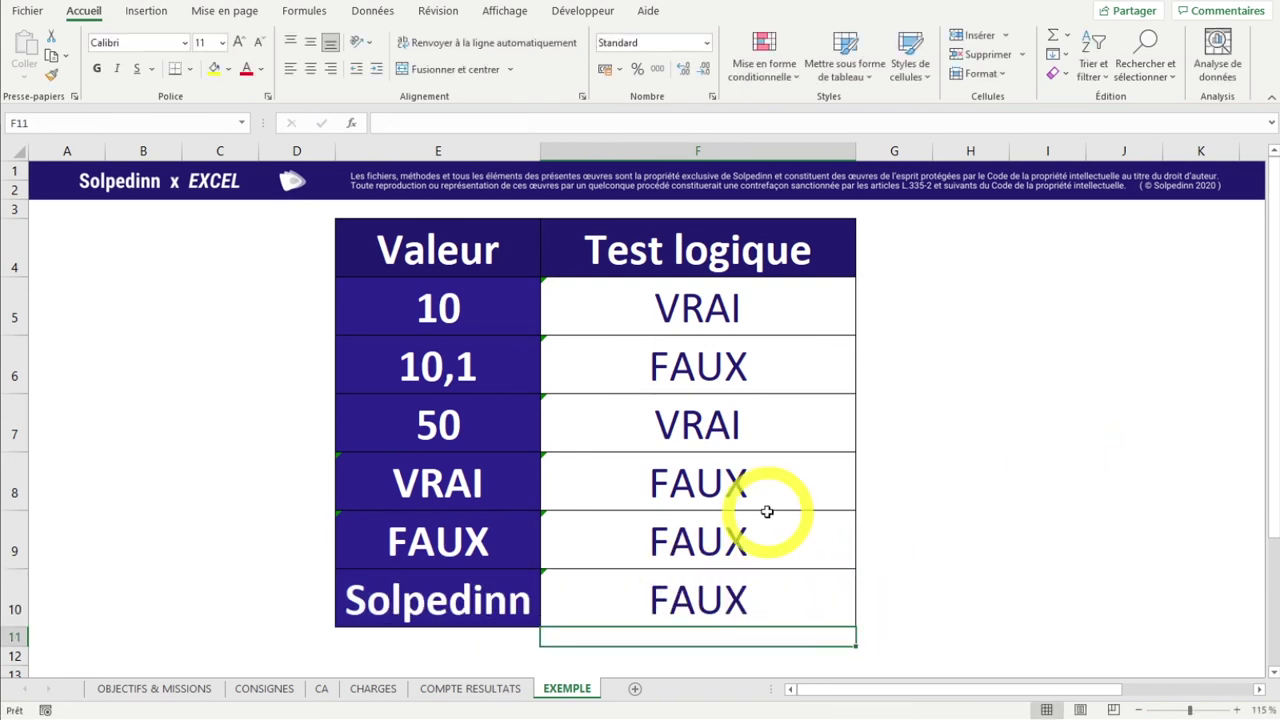
{"action": "left_click", "coordinate": [726, 594]}
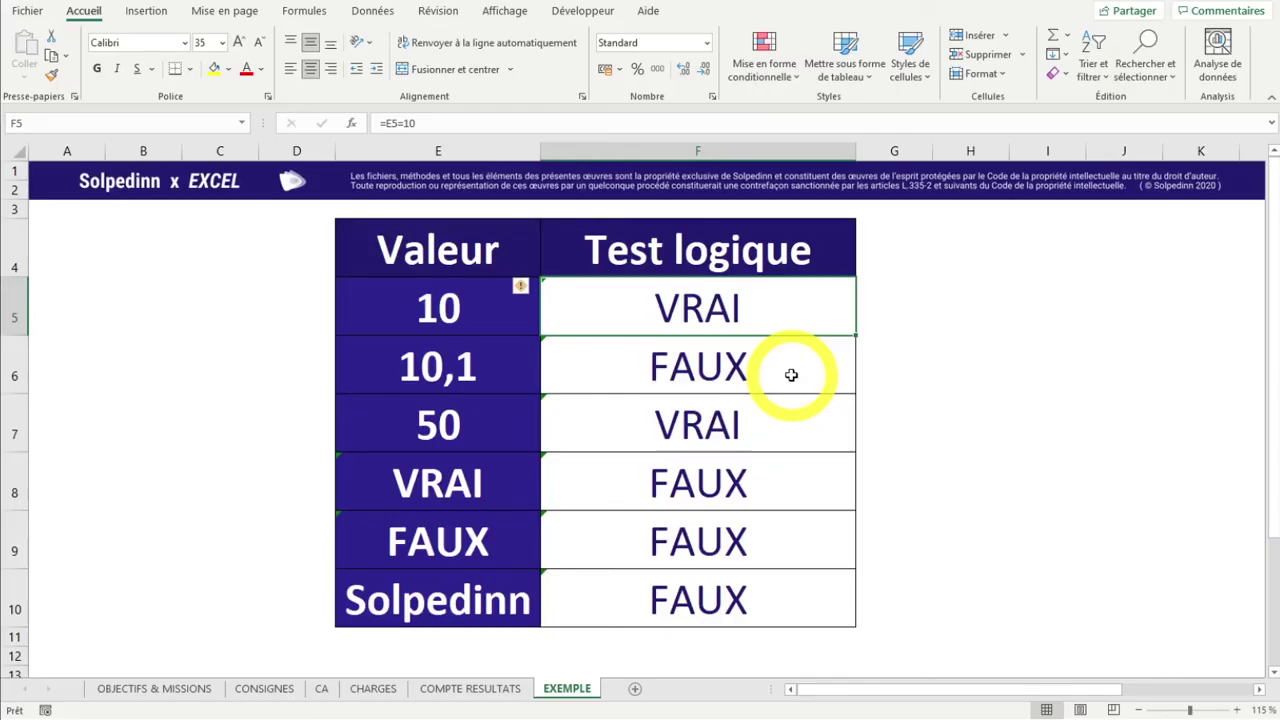
Step: Try putting quotes around 10 in F5's formula, then restore the original =E5=10
{"action": "left_click_drag", "start_coordinate": [491, 500], "coordinate": [663, 530]}
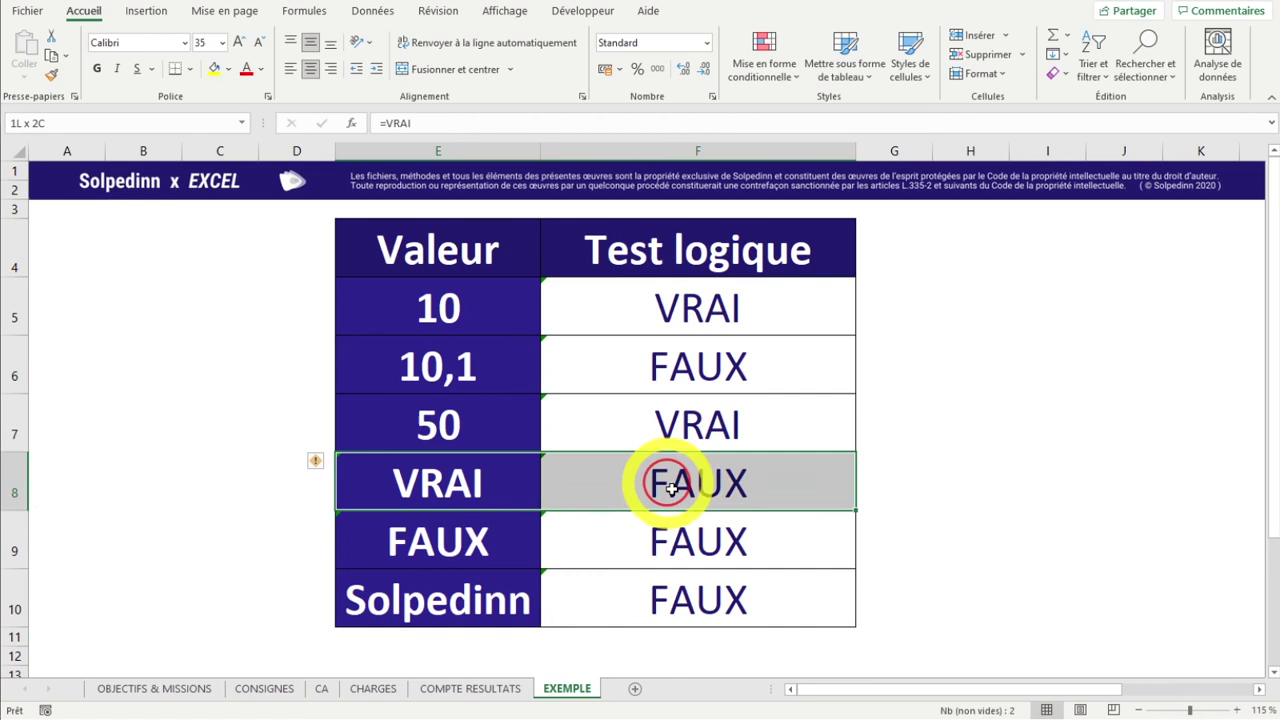
{"action": "left_click", "coordinate": [606, 318]}
{"action": "double_click", "coordinate": [608, 316]}
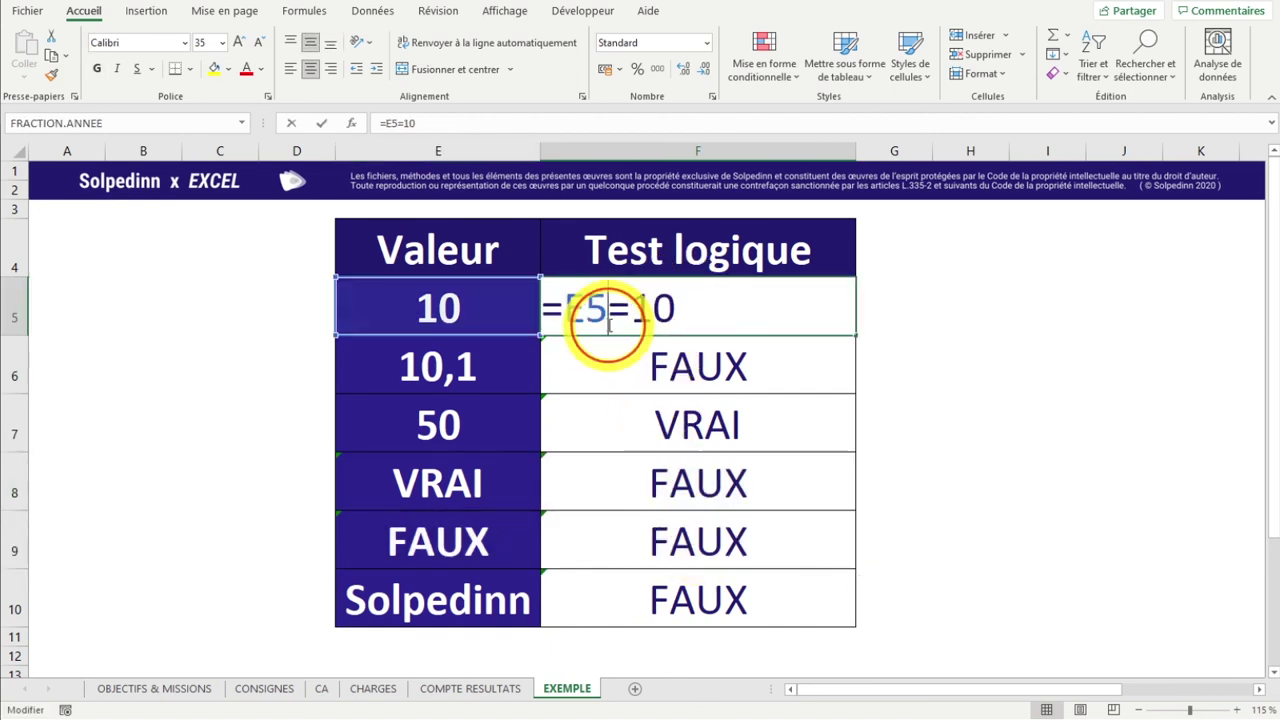
{"action": "left_click", "coordinate": [634, 316]}
{"action": "type", "text": "\""}
{"action": "left_click", "coordinate": [712, 308]}
{"action": "type", "text": "\""}
{"action": "left_click", "coordinate": [657, 333]}
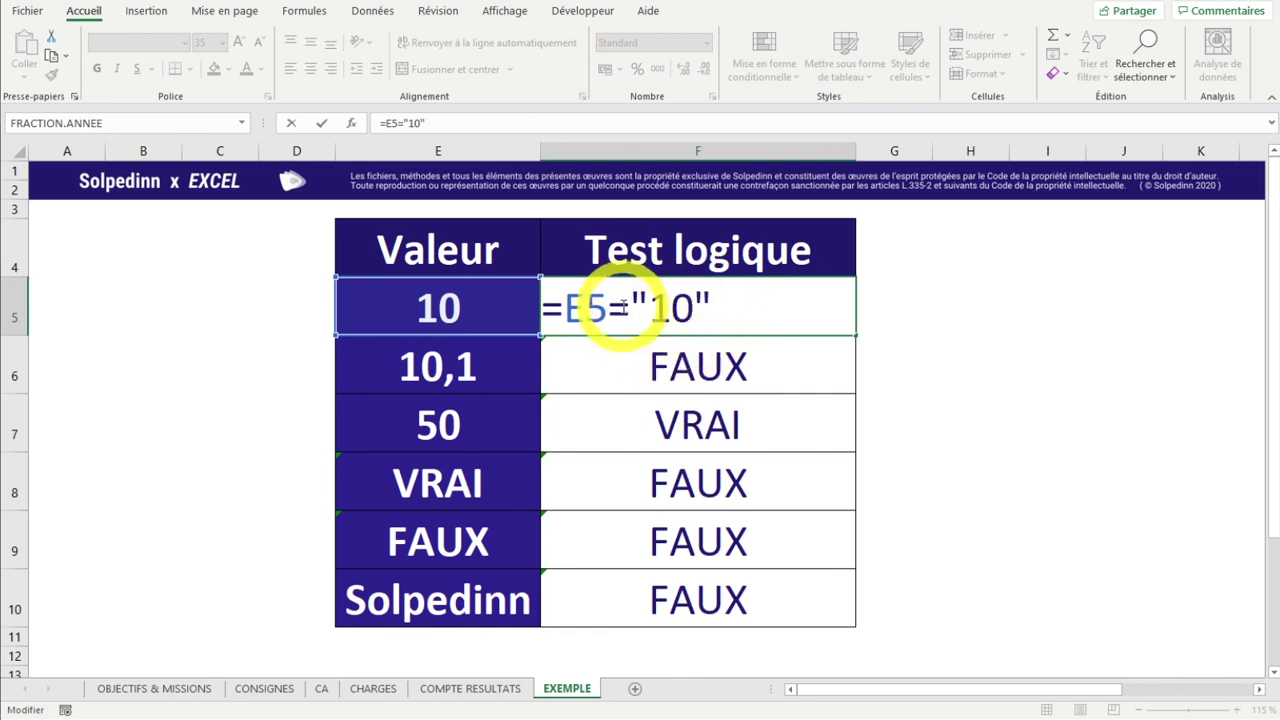
{"action": "left_click_drag", "start_coordinate": [627, 302], "coordinate": [712, 310]}
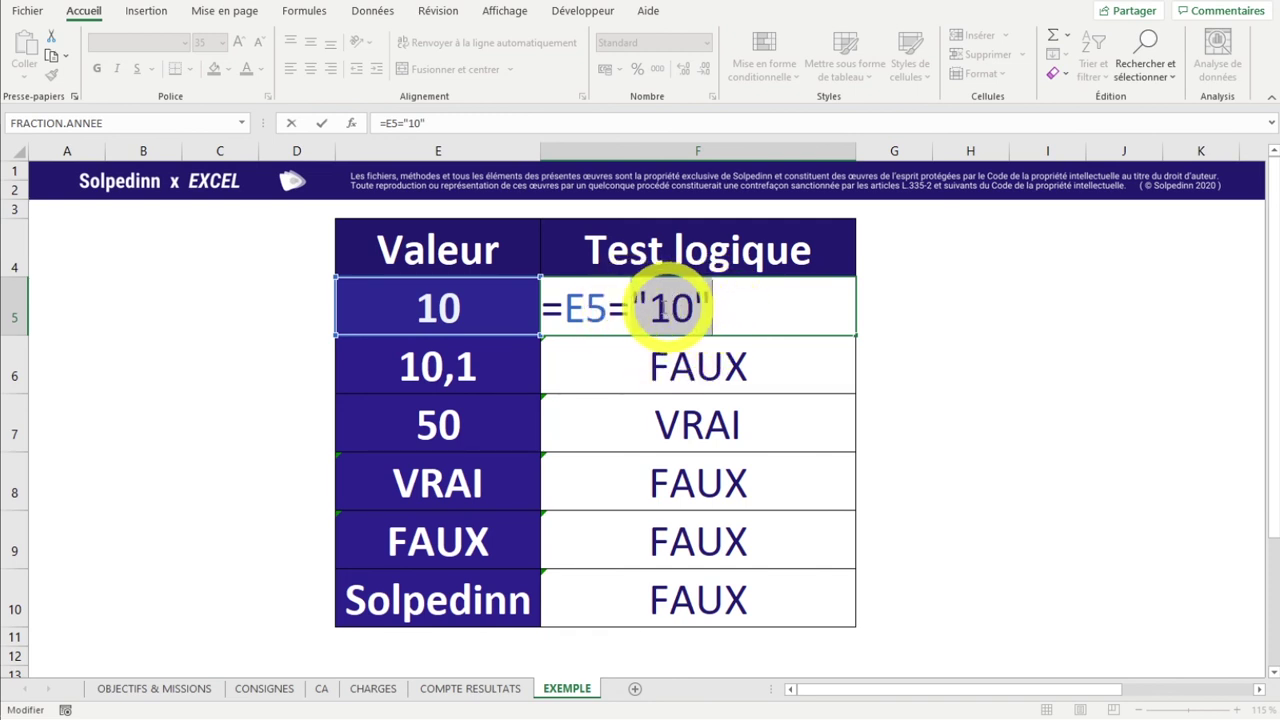
{"action": "left_click_drag", "start_coordinate": [714, 308], "coordinate": [632, 305]}
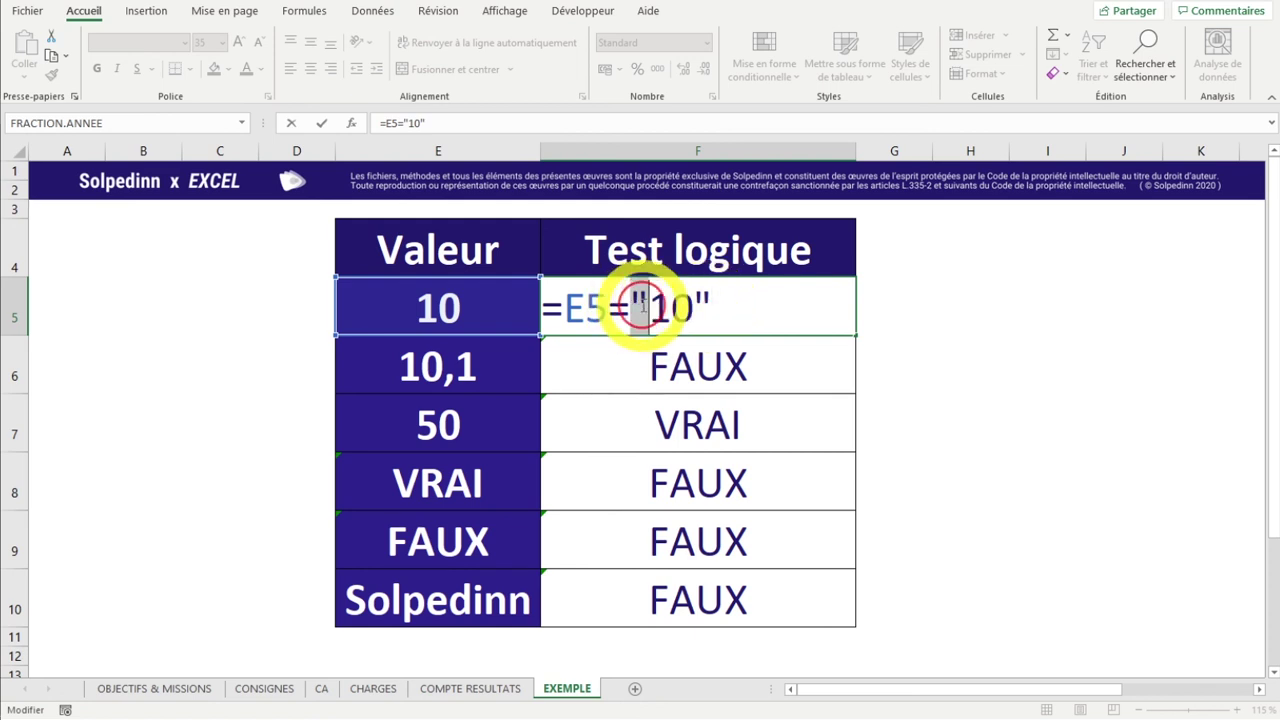
{"action": "key", "text": "BackSpace"}
{"action": "left_click", "coordinate": [727, 312]}
{"action": "key", "text": "BackSpace"}
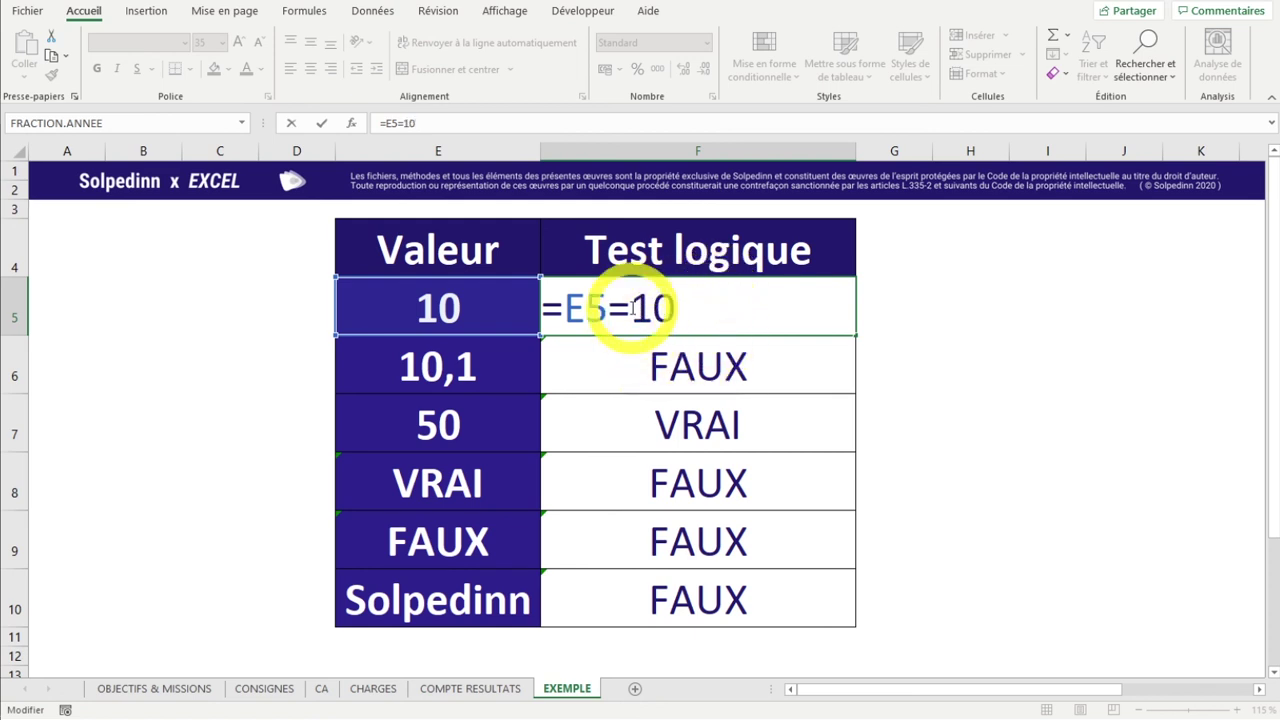
{"action": "key", "text": "ctrl+Return"}
Step: Change F5 to =E5="10" so it returns FAUX, and review the formula
{"action": "left_click", "coordinate": [470, 300]}
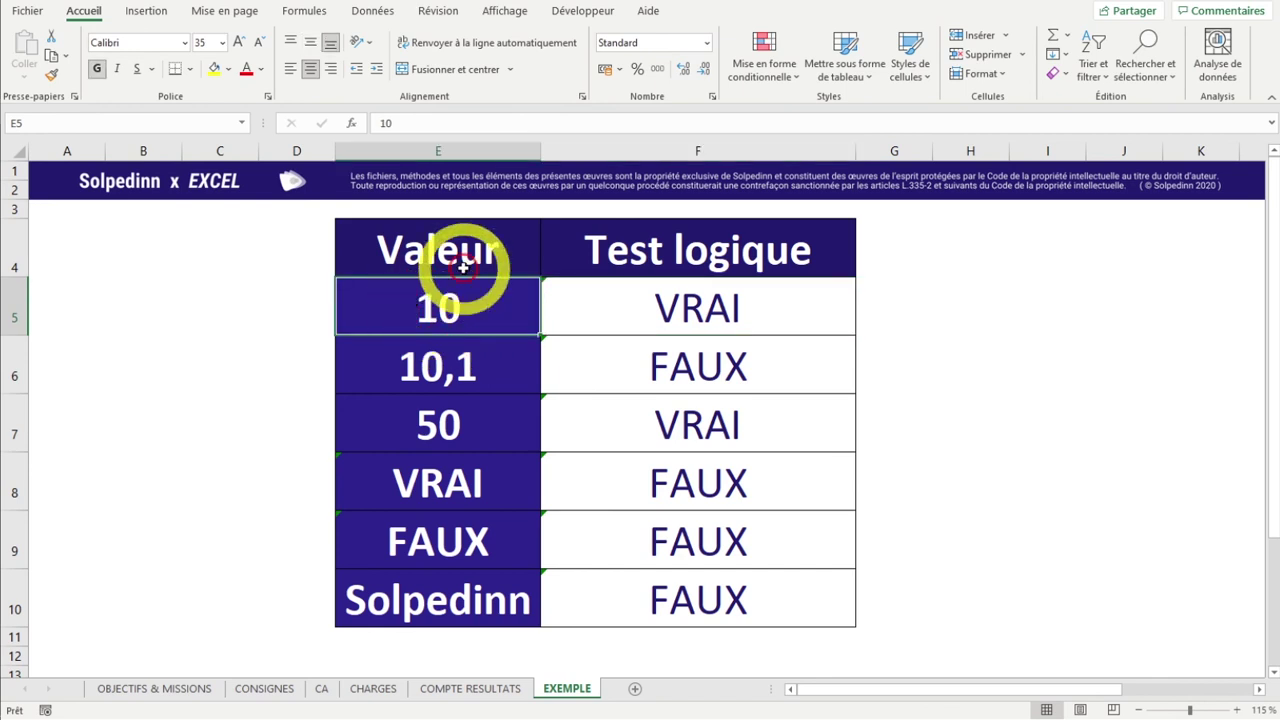
{"action": "left_click", "coordinate": [743, 300]}
{"action": "double_click", "coordinate": [601, 325]}
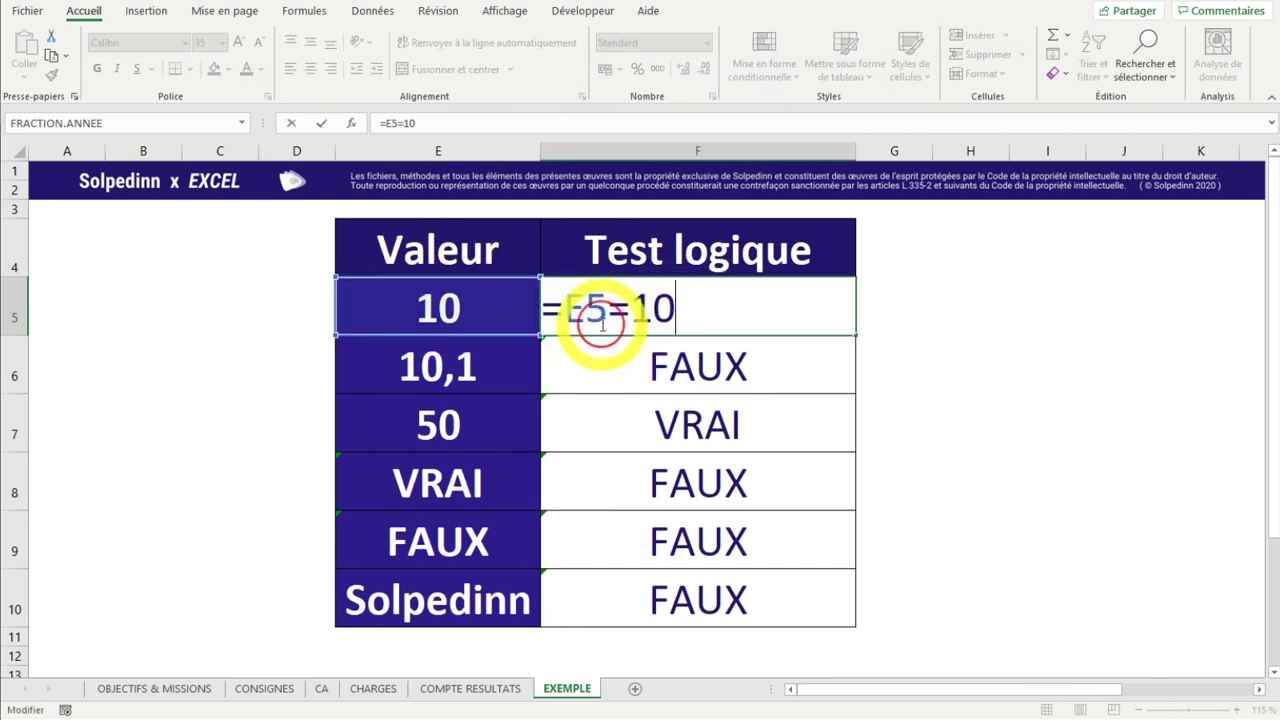
{"action": "left_click", "coordinate": [632, 310]}
{"action": "type", "text": "\""}
{"action": "left_click", "coordinate": [786, 334]}
{"action": "type", "text": "\""}
{"action": "key", "text": "ctrl+Return"}
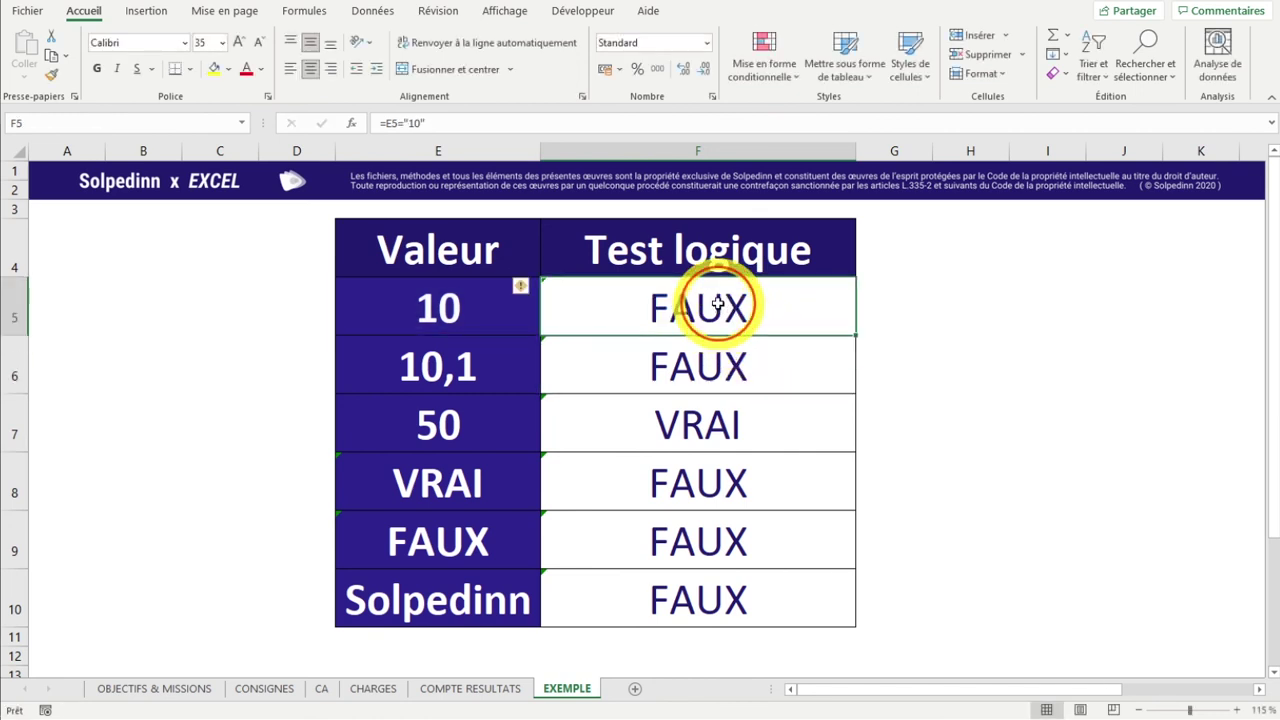
{"action": "double_click", "coordinate": [660, 308]}
{"action": "double_click", "coordinate": [572, 312]}
{"action": "key", "text": "Escape"}
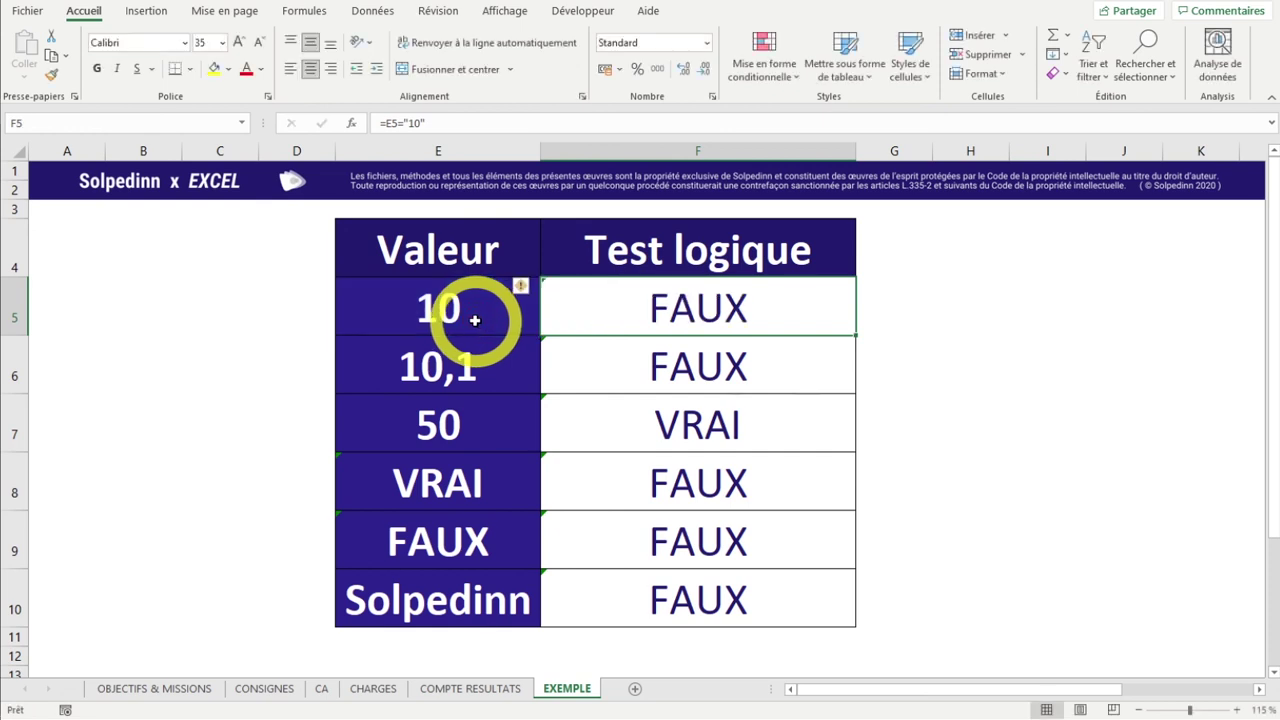
{"action": "left_click", "coordinate": [437, 314]}
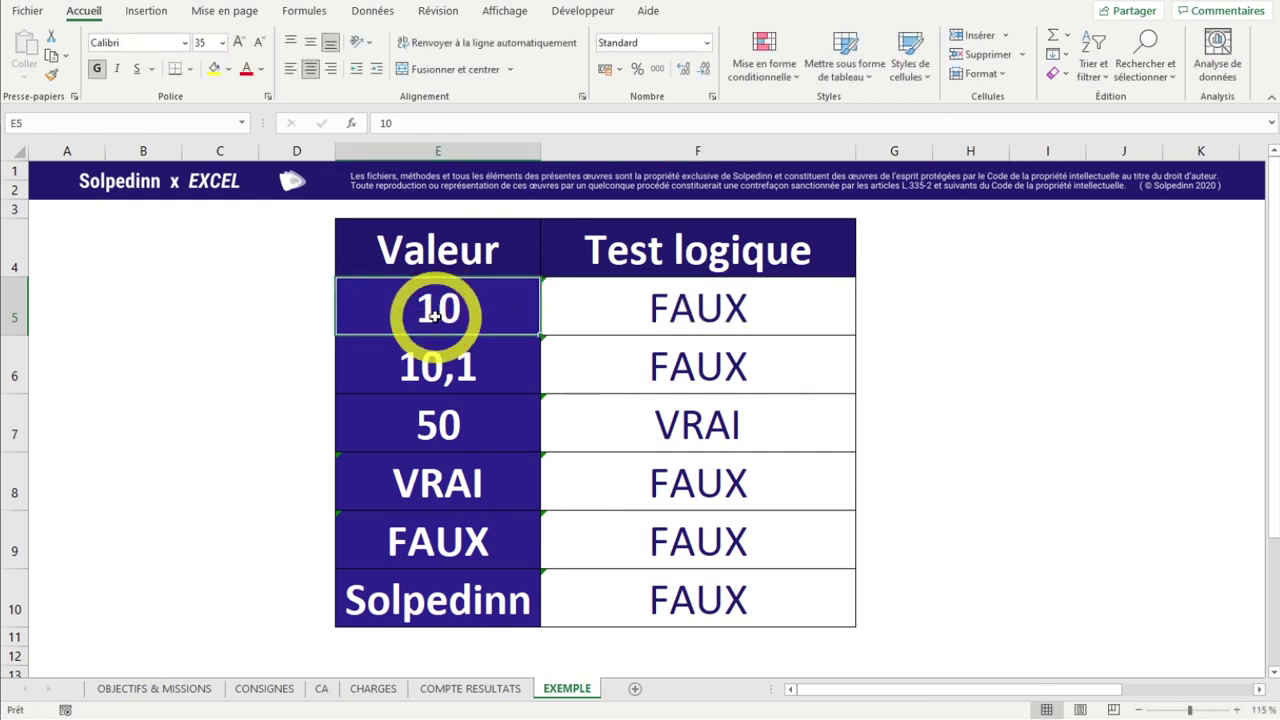